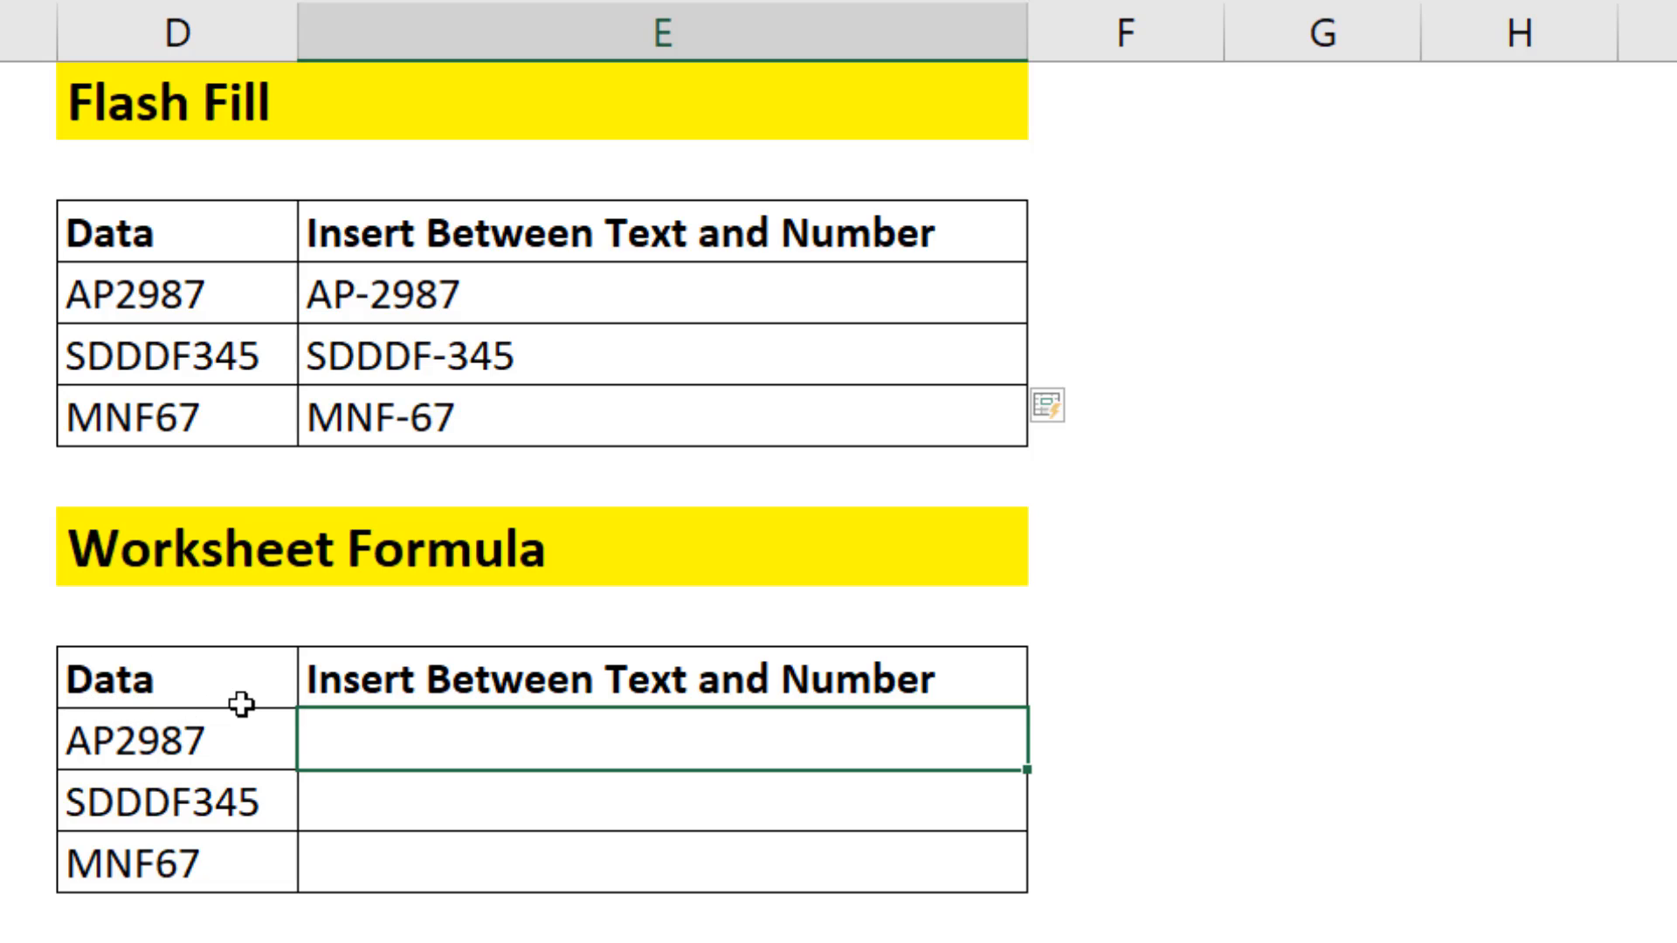
- Enter =LEN(D11) in cell E11, beside AP2987 in the Worksheet Formula table
{"action": "type", "text": "=len"}
{"action": "key", "text": "Tab"}
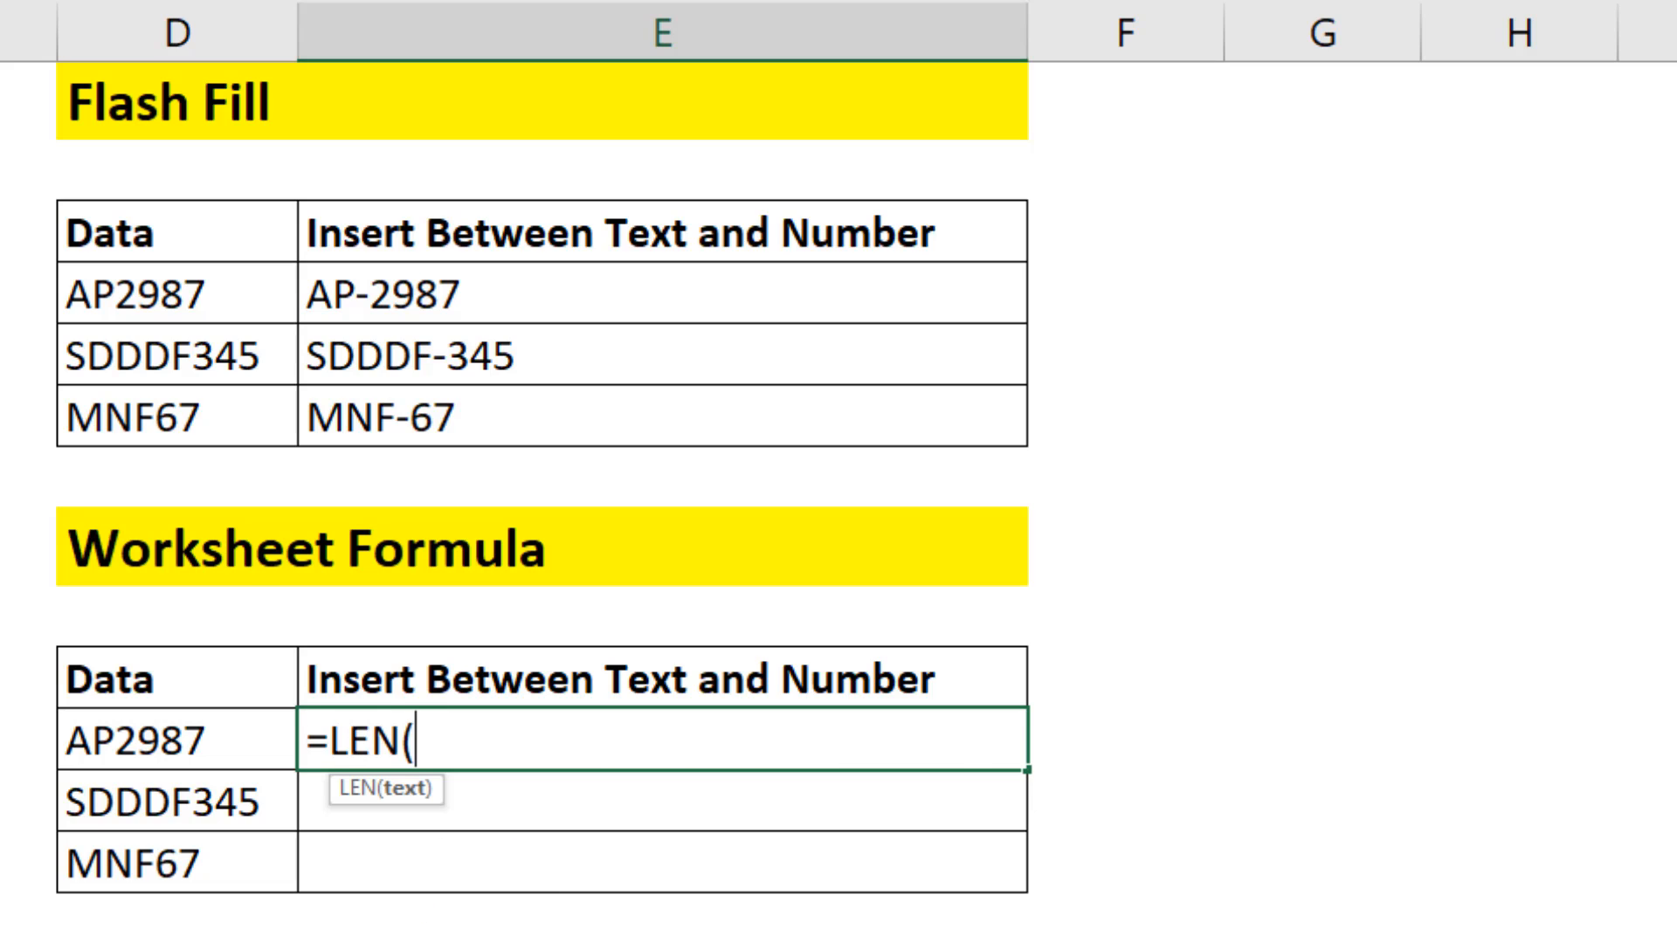
{"action": "left_click", "coordinate": [194, 749]}
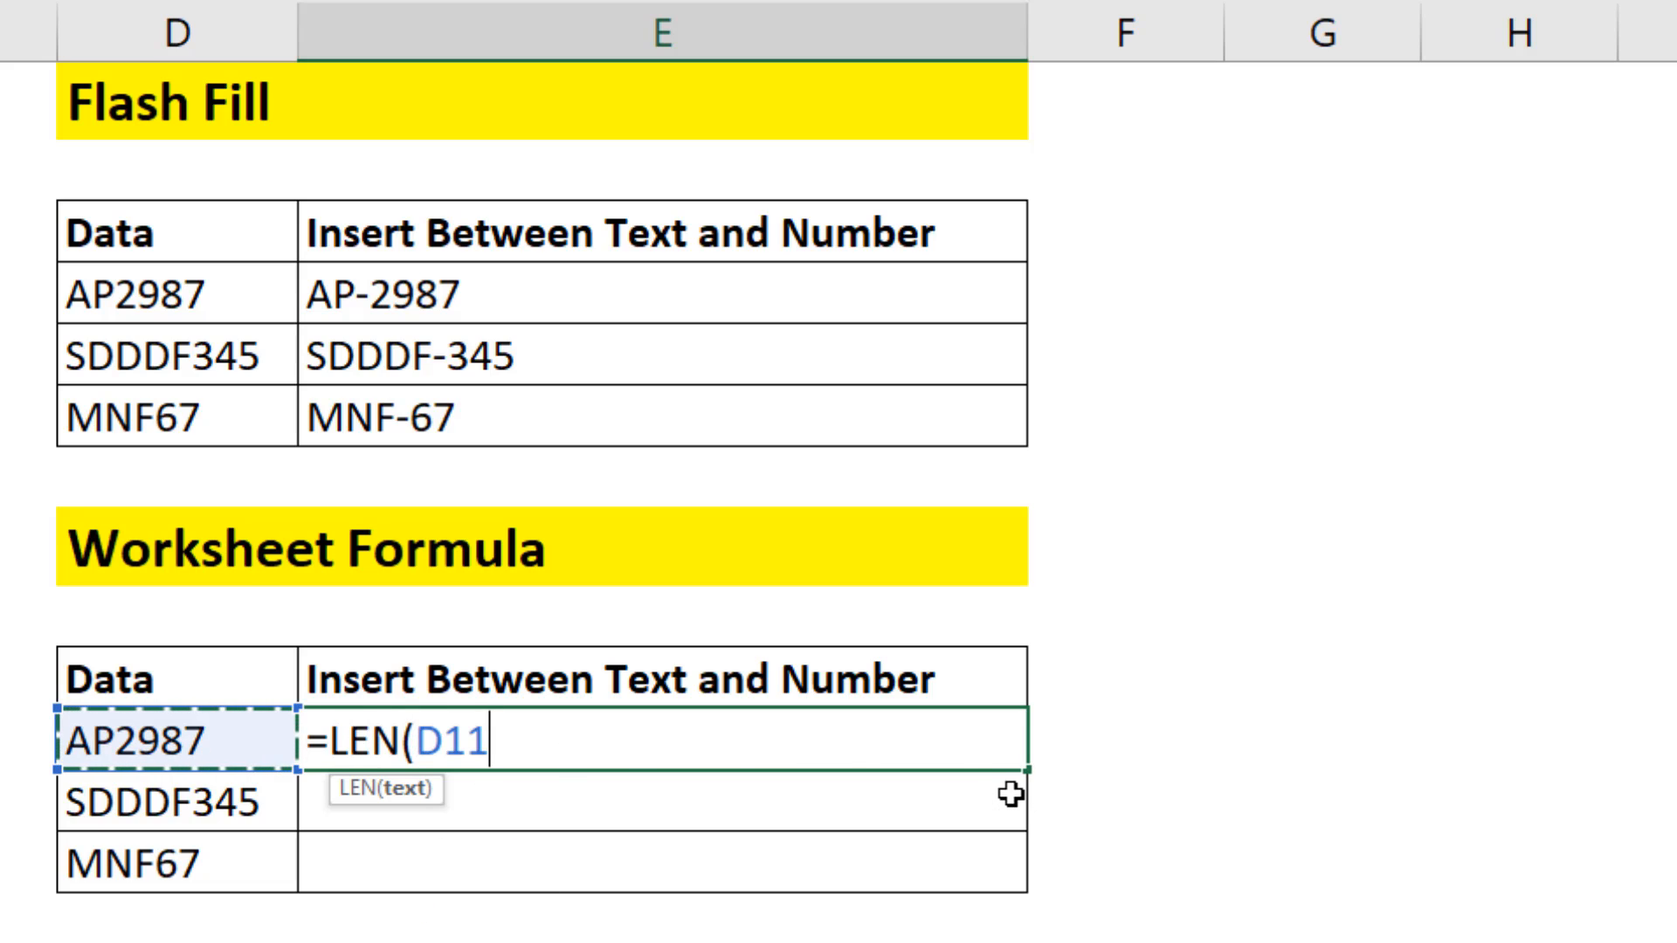
{"action": "key", "text": "ctrl+Return"}
- Edit the E11 formula to put "1:"& before LEN(D11)
{"action": "key", "text": "F2"}
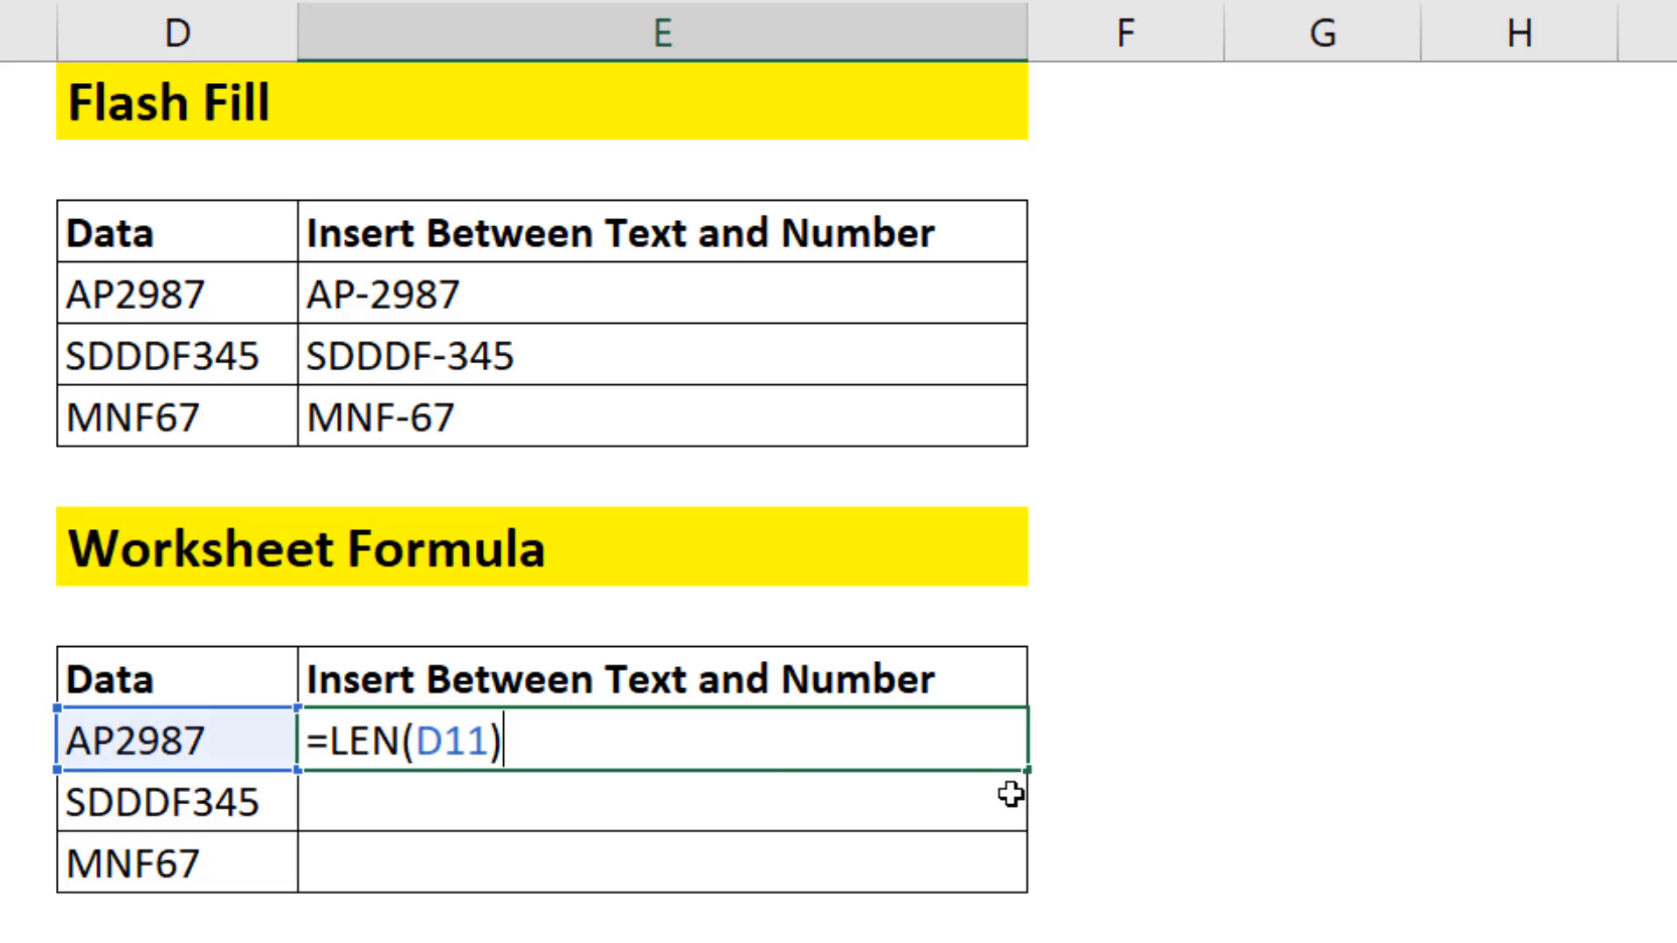
{"action": "left_click", "coordinate": [331, 742]}
{"action": "type", "text": "\"1"}
{"action": "type", "text": ":\""}
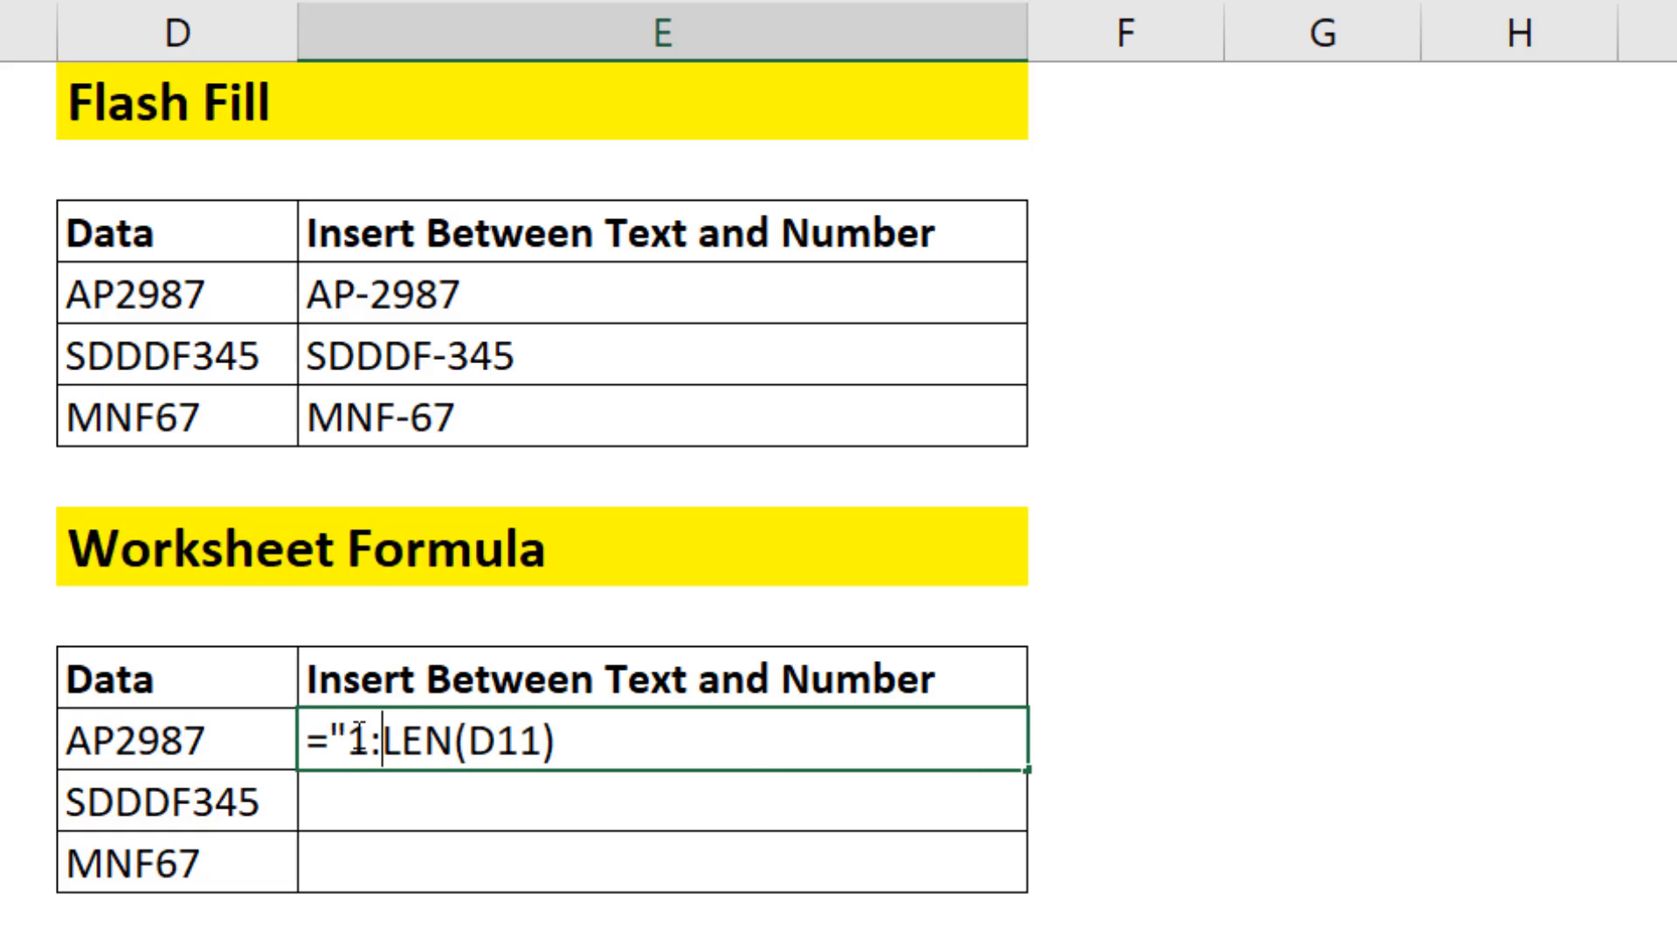
{"action": "type", "text": "&"}
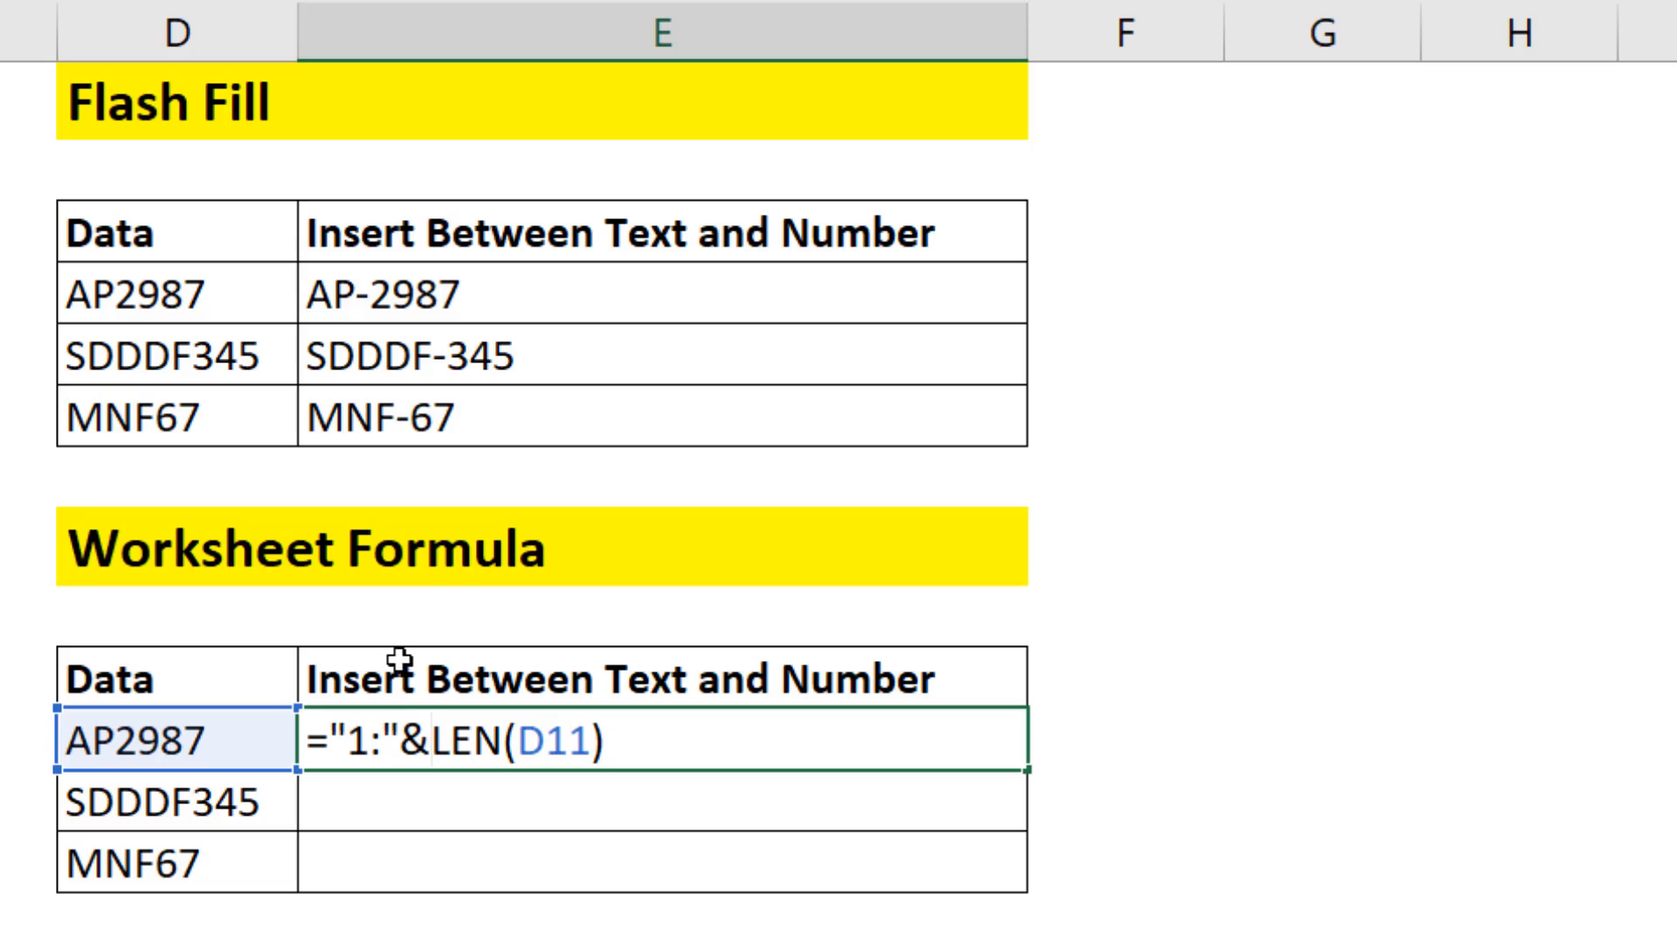
- Wrap the E11 expression in INDIRECT so it reads =INDIRECT("1:"&LEN(D11))
{"action": "key", "text": "Left"}
{"action": "key", "text": "Left"}
{"action": "key", "text": "Left"}
{"action": "key", "text": "Left"}
{"action": "key", "text": "Left"}
{"action": "type", "text": "indi"}
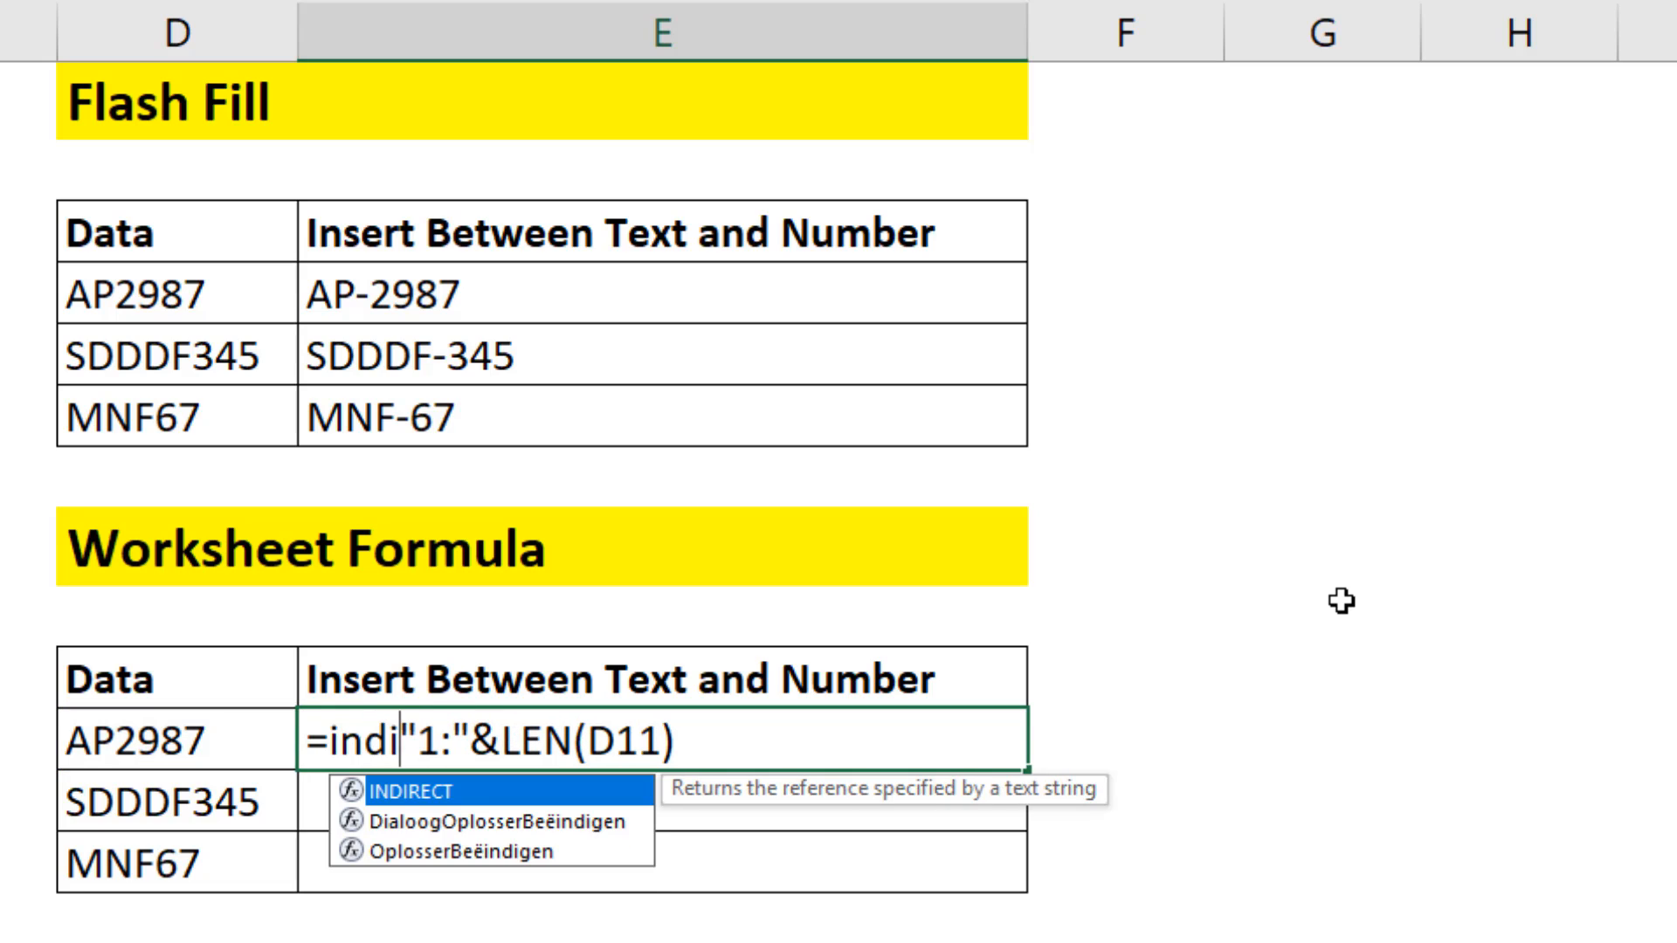
{"action": "key", "text": "Tab"}
{"action": "left_click", "coordinate": [880, 737]}
{"action": "type", "text": ")"}
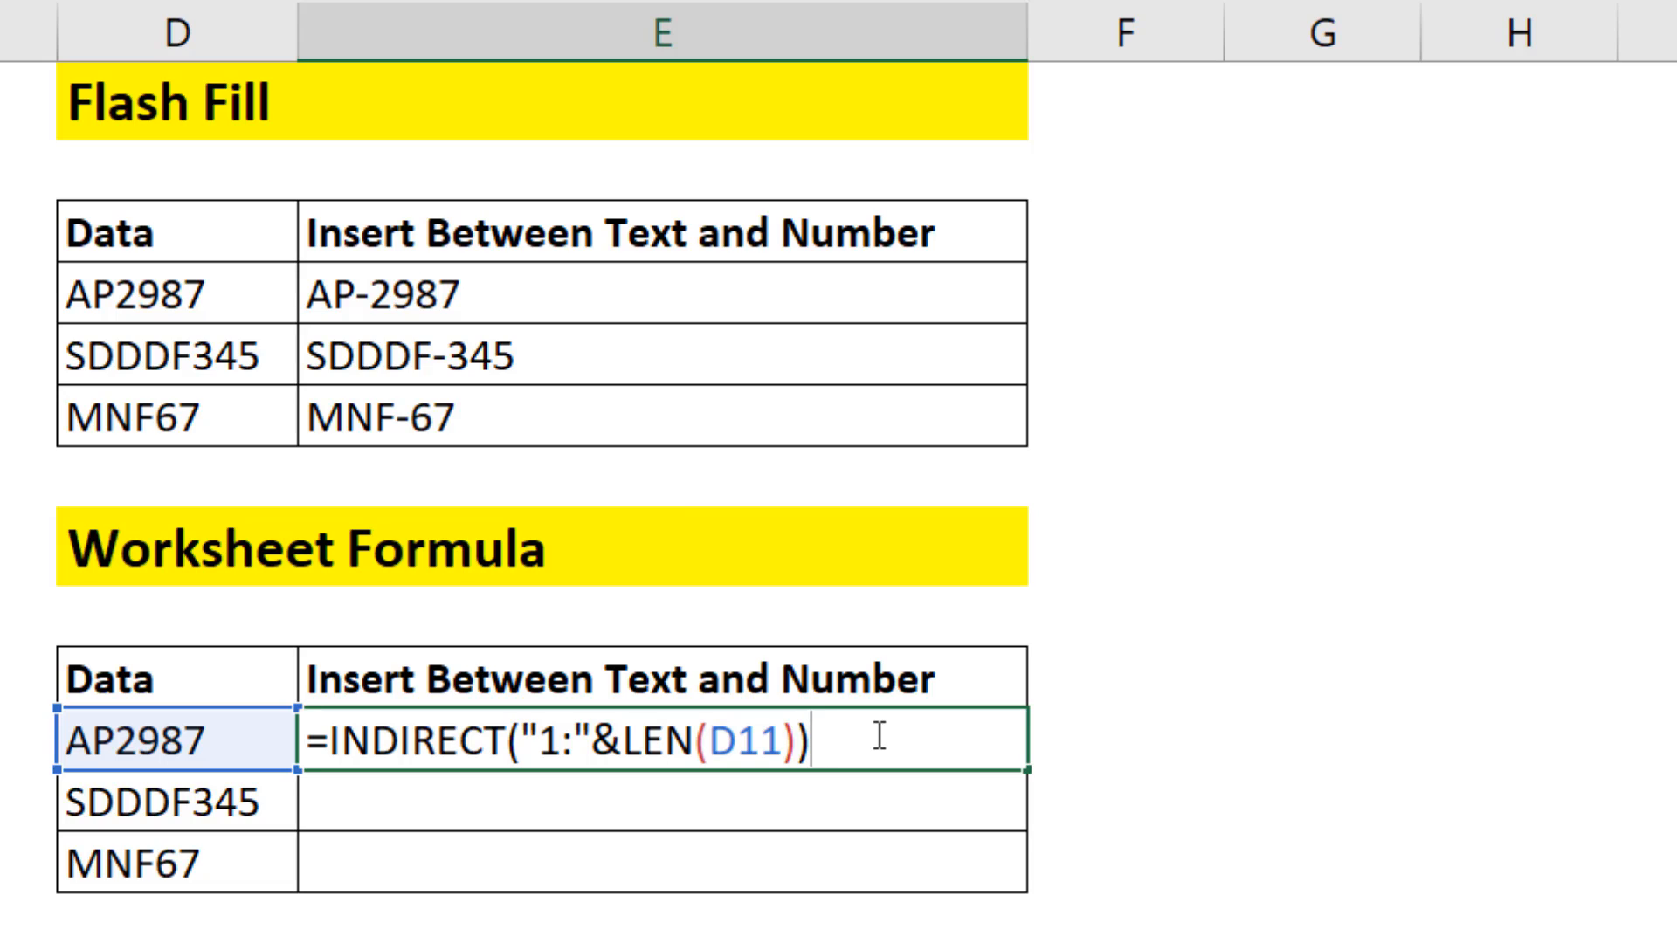
- Wrap the INDIRECT expression in ROW so the formula reads =ROW(INDIRECT("1:"&LEN(D11)))
{"action": "left_click", "coordinate": [332, 742]}
{"action": "type", "text": "row"}
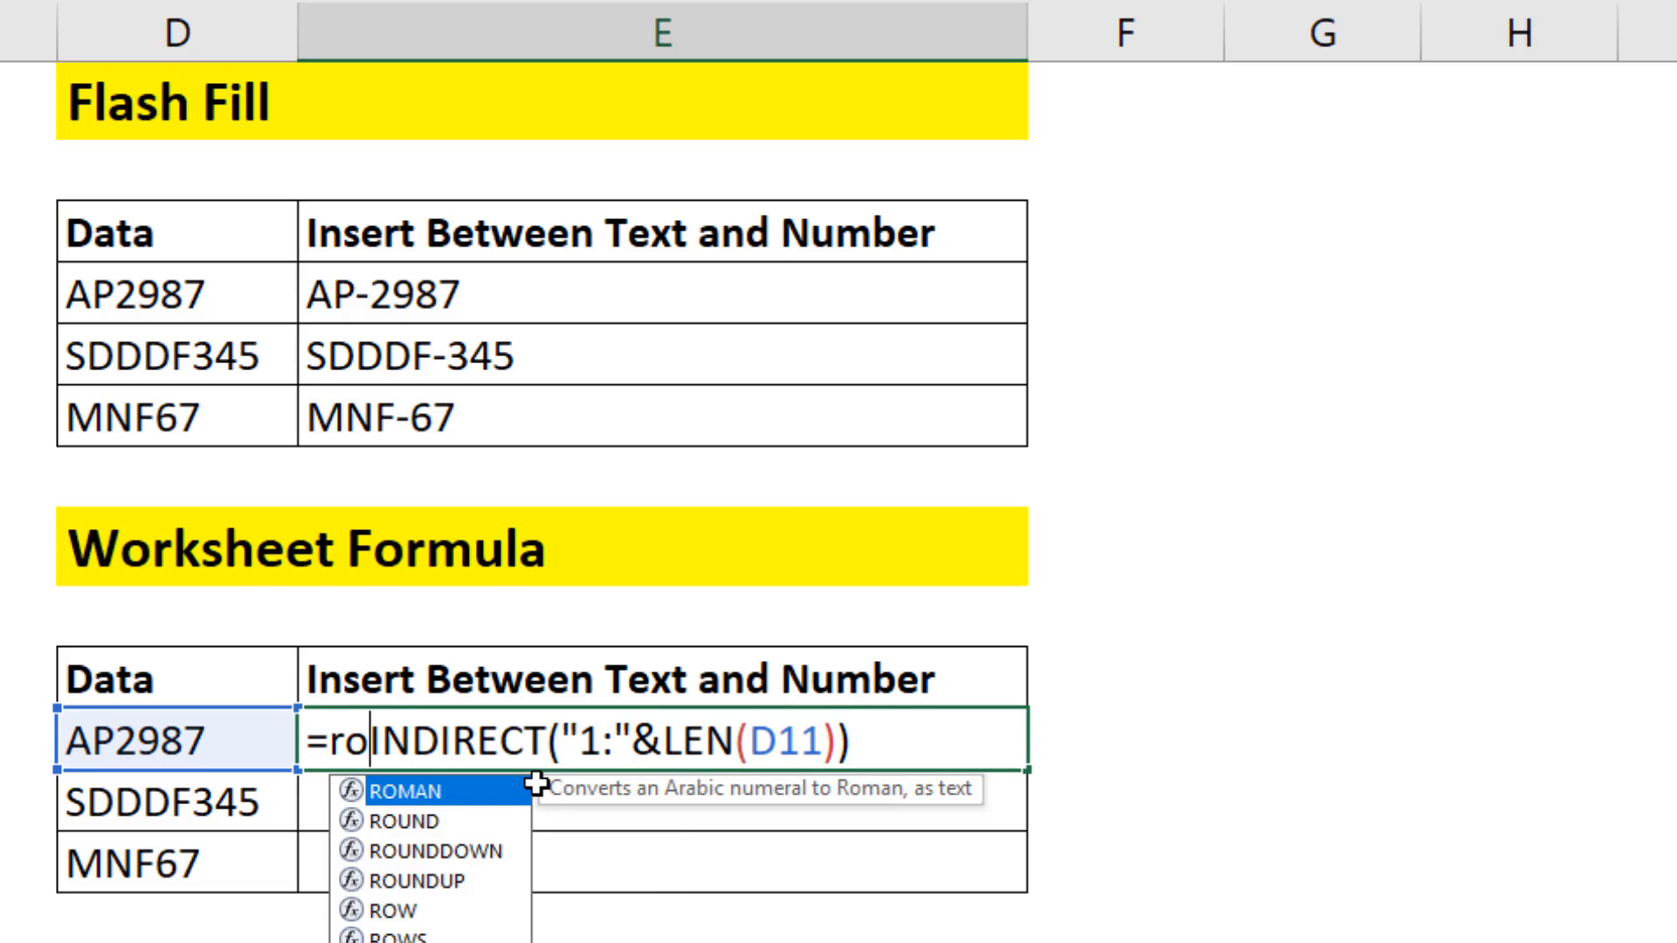
{"action": "key", "text": "Tab"}
{"action": "left_click", "coordinate": [1008, 726]}
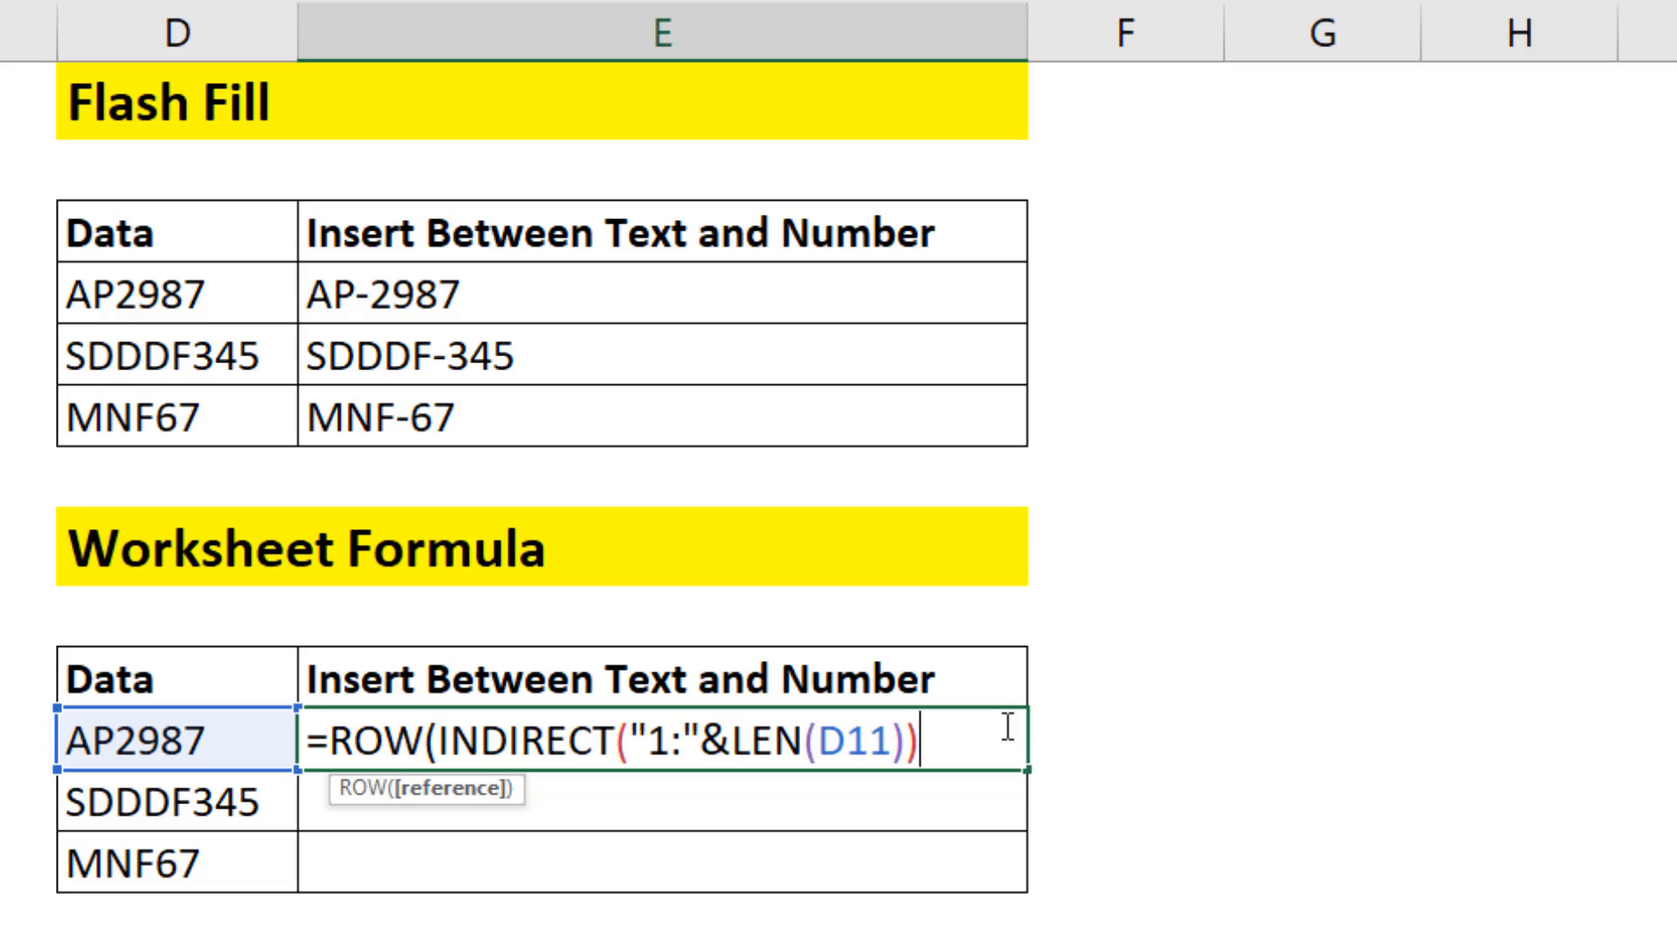
{"action": "type", "text": ")"}
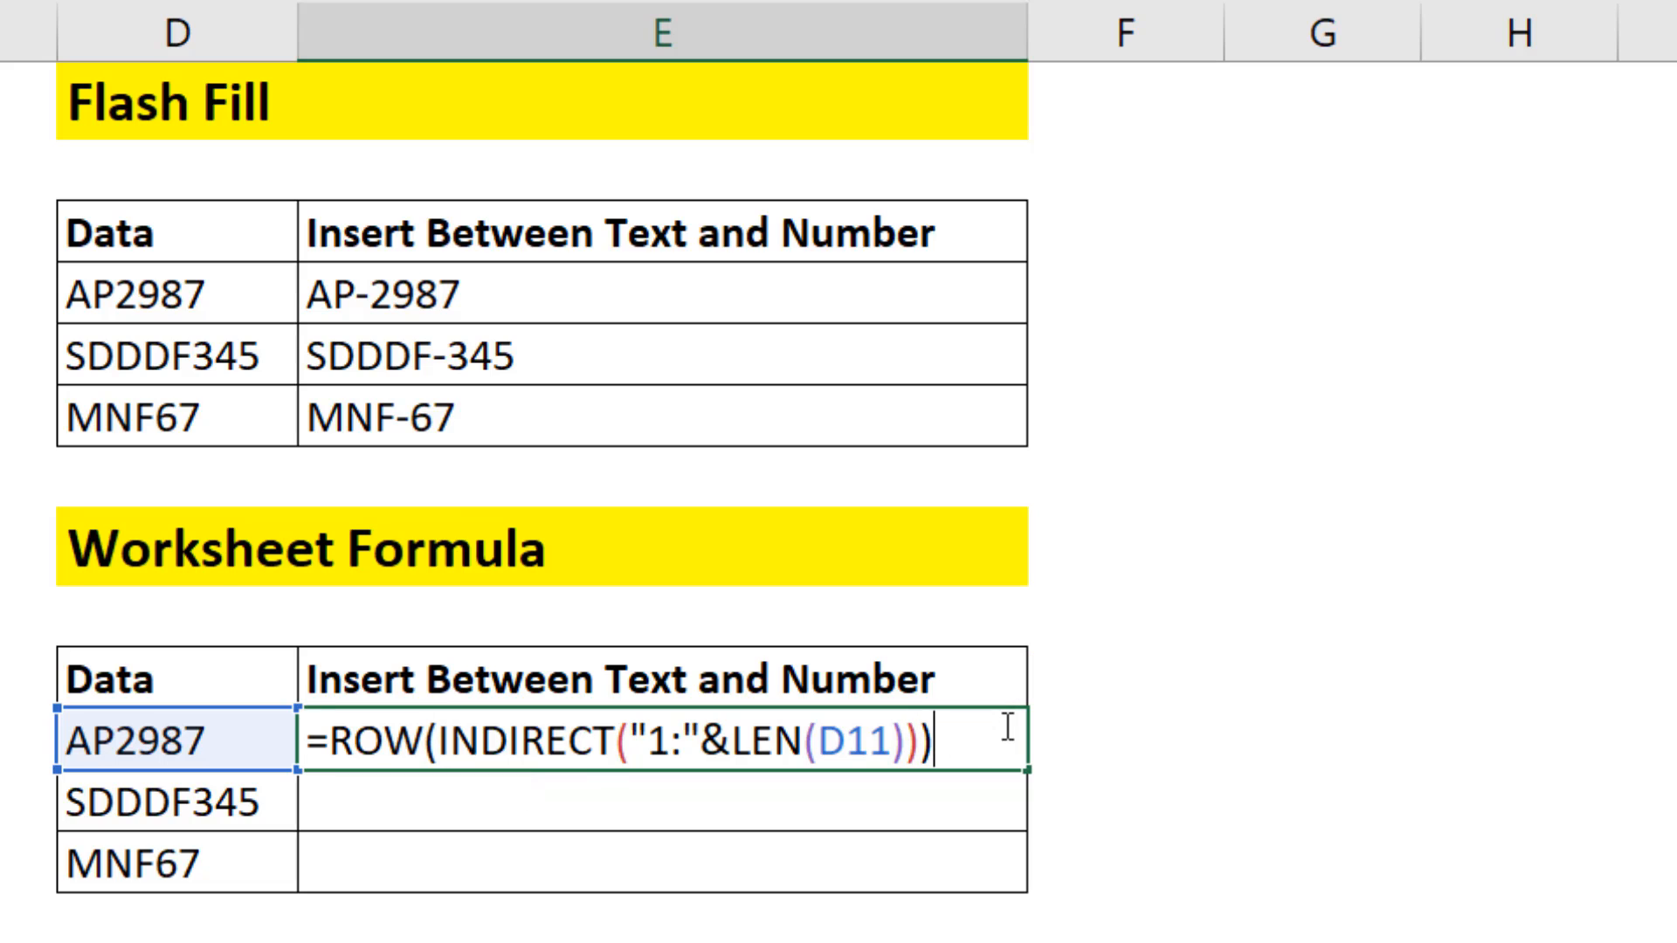
- Evaluate the ROW expression in place to inspect its array, and restore the formula
{"action": "left_click", "coordinate": [426, 742]}
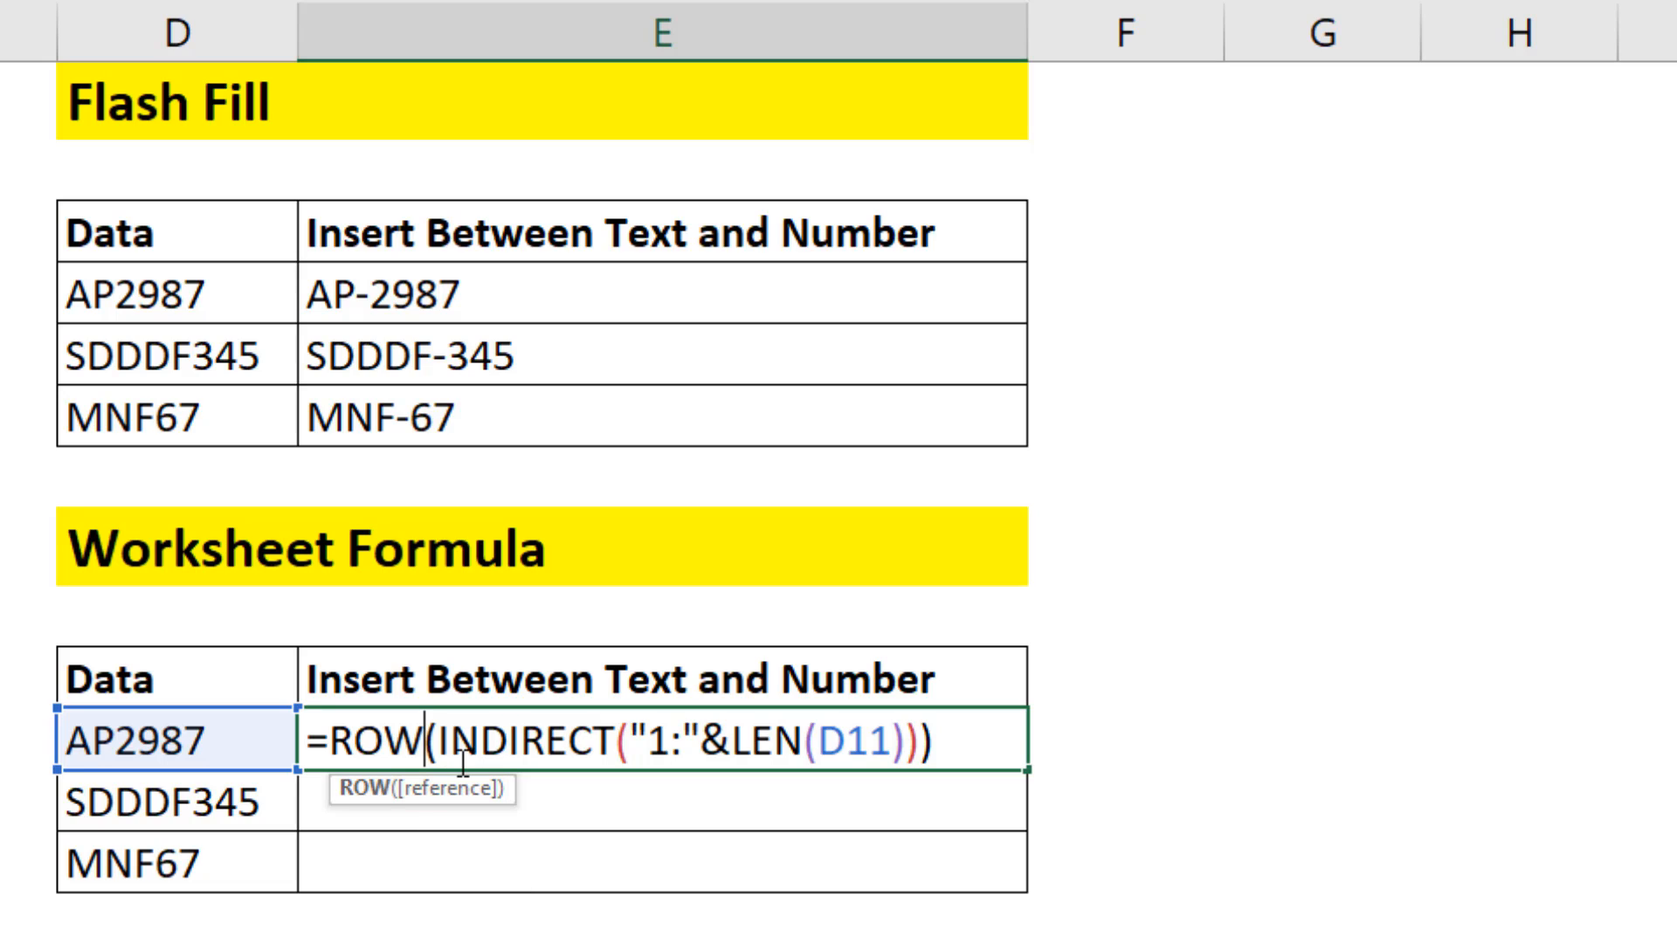
{"action": "left_click", "coordinate": [975, 736]}
{"action": "key", "text": "F9"}
{"action": "key", "text": "F9"}
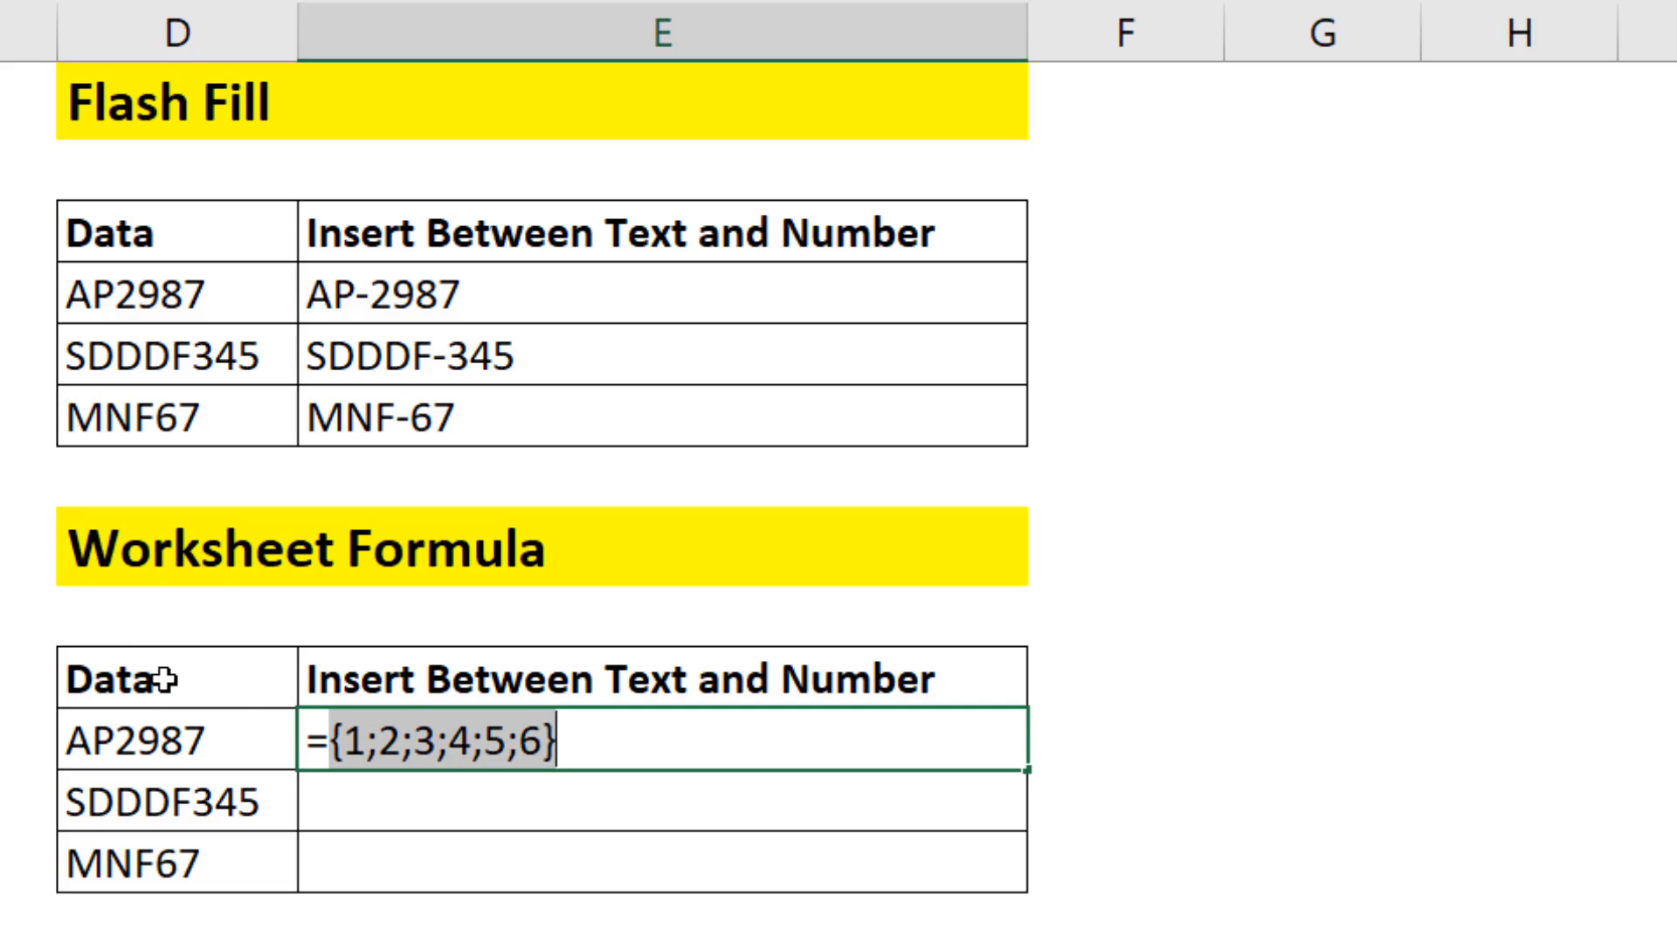
{"action": "key", "text": "ctrl+z"}
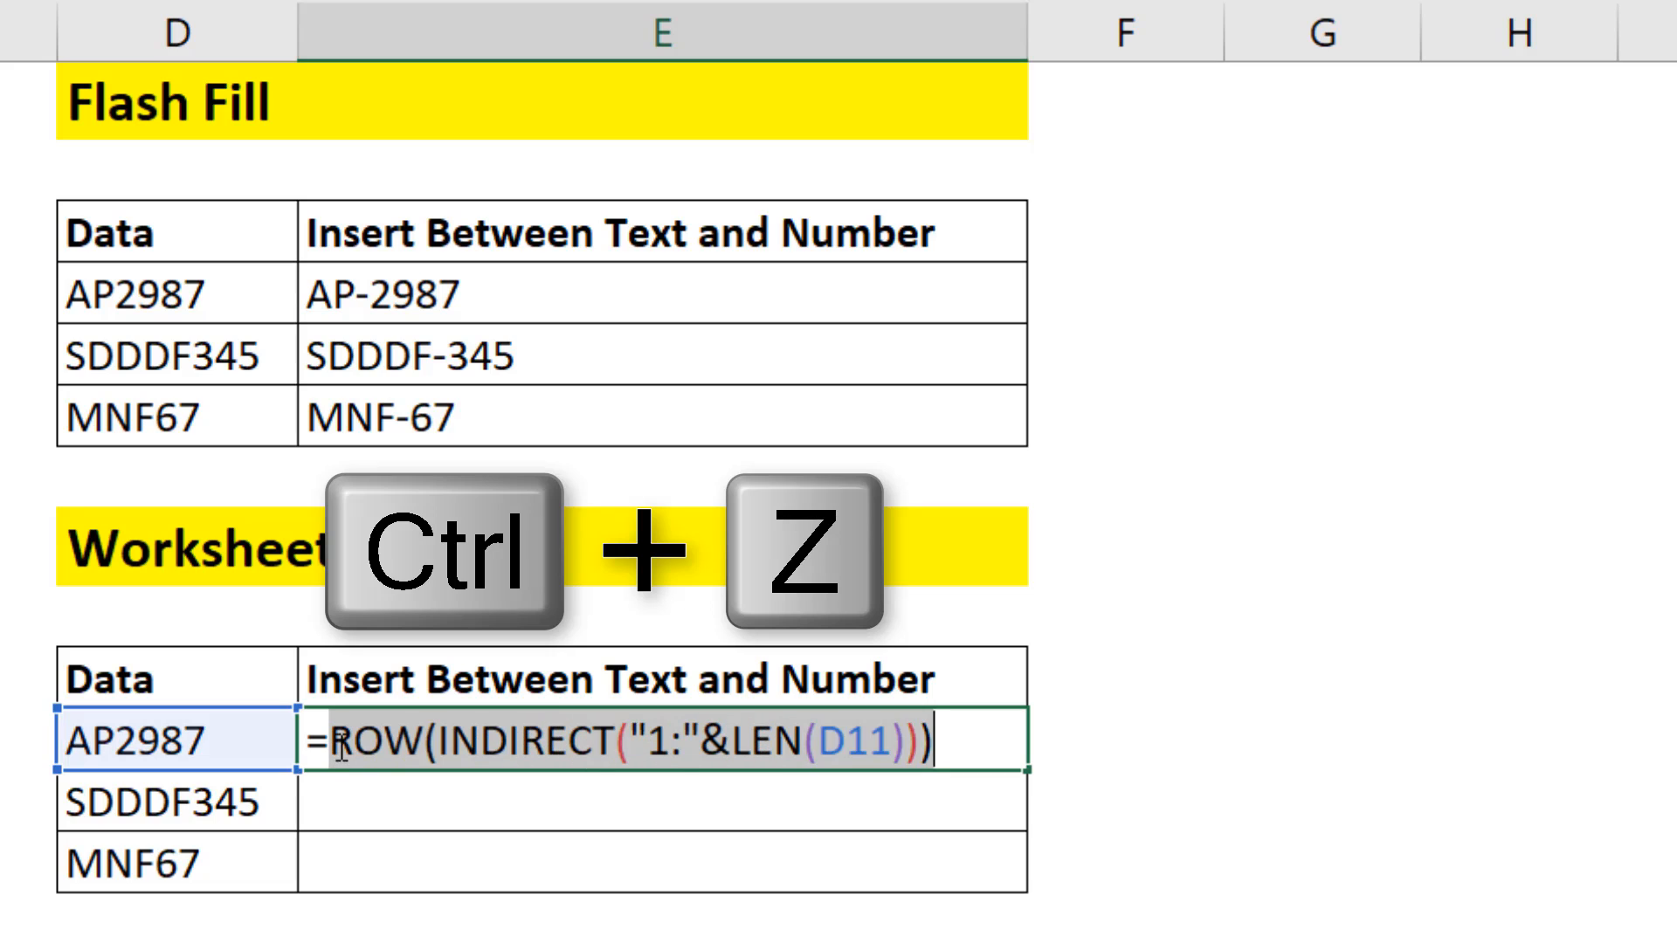
- Nest the ROW expression in MID with D11 as text and 1 as num_chars, evaluate it in place, and restore the formula
{"action": "type", "text": "mi"}
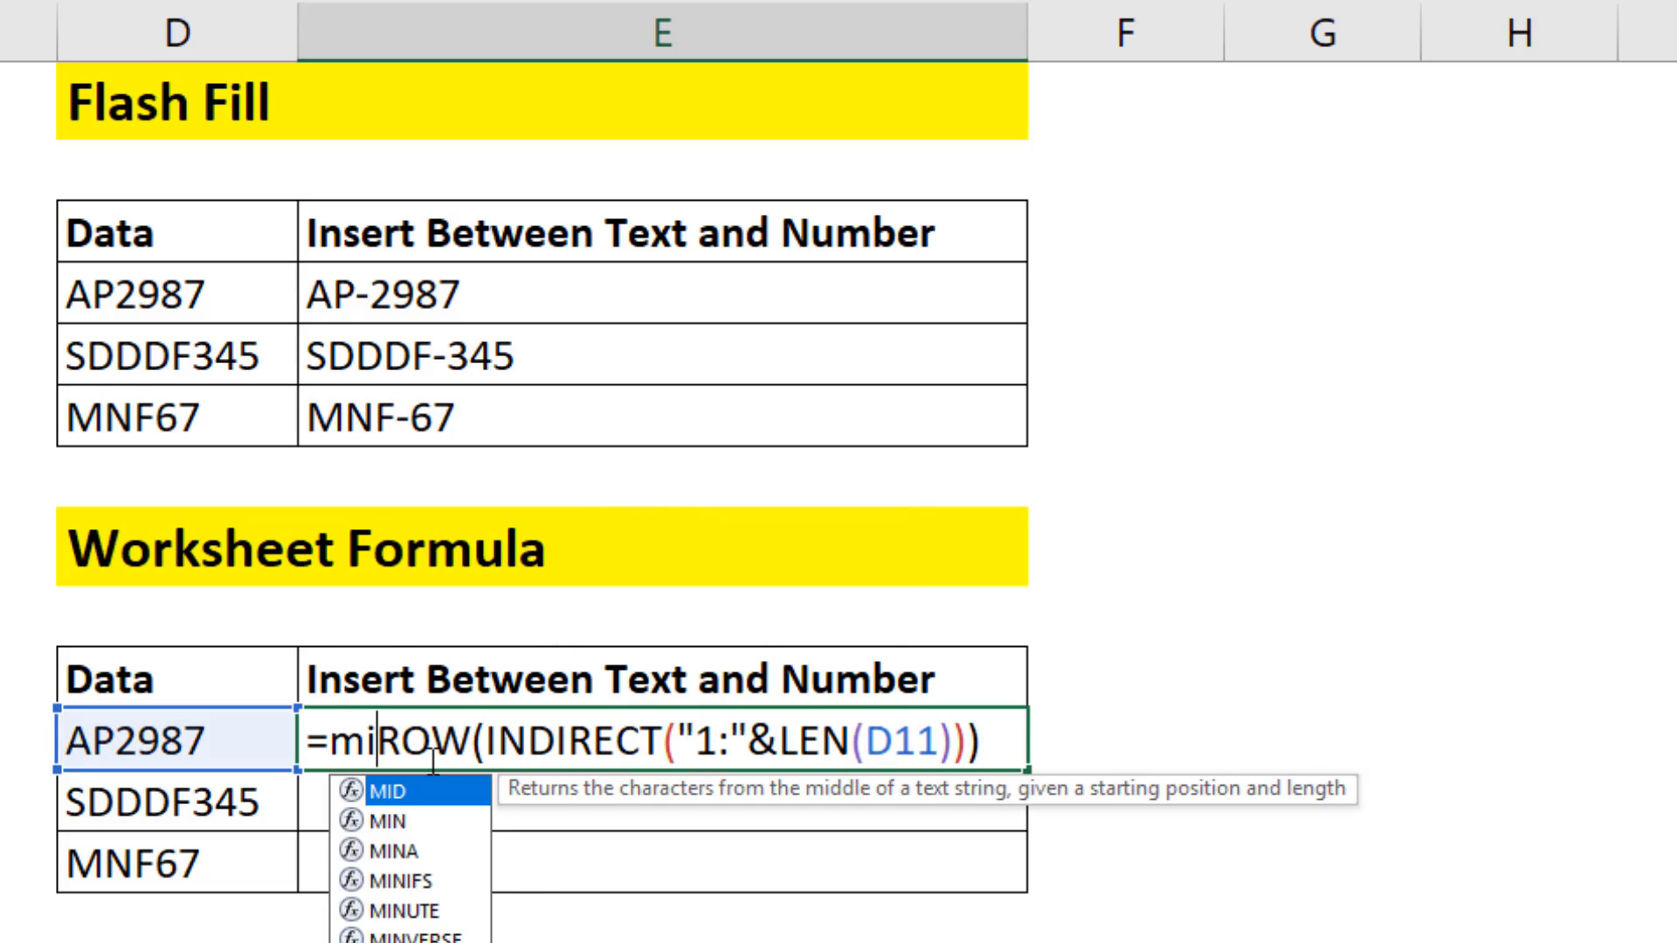
{"action": "key", "text": "Tab"}
{"action": "left_click", "coordinate": [232, 734]}
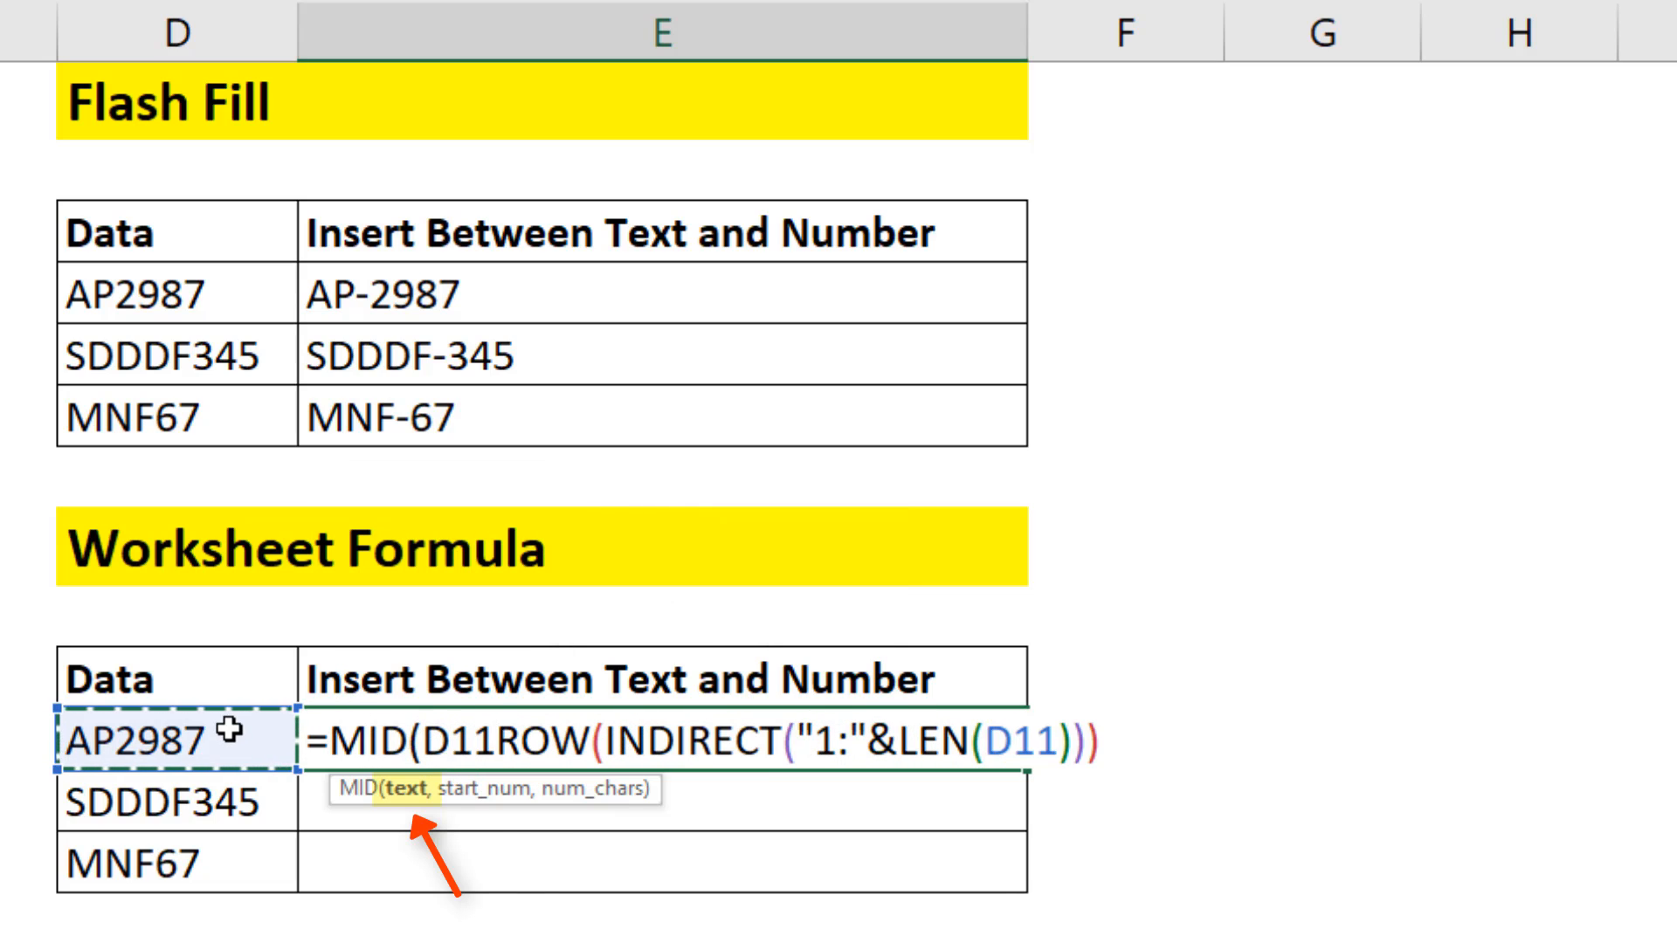
{"action": "type", "text": ","}
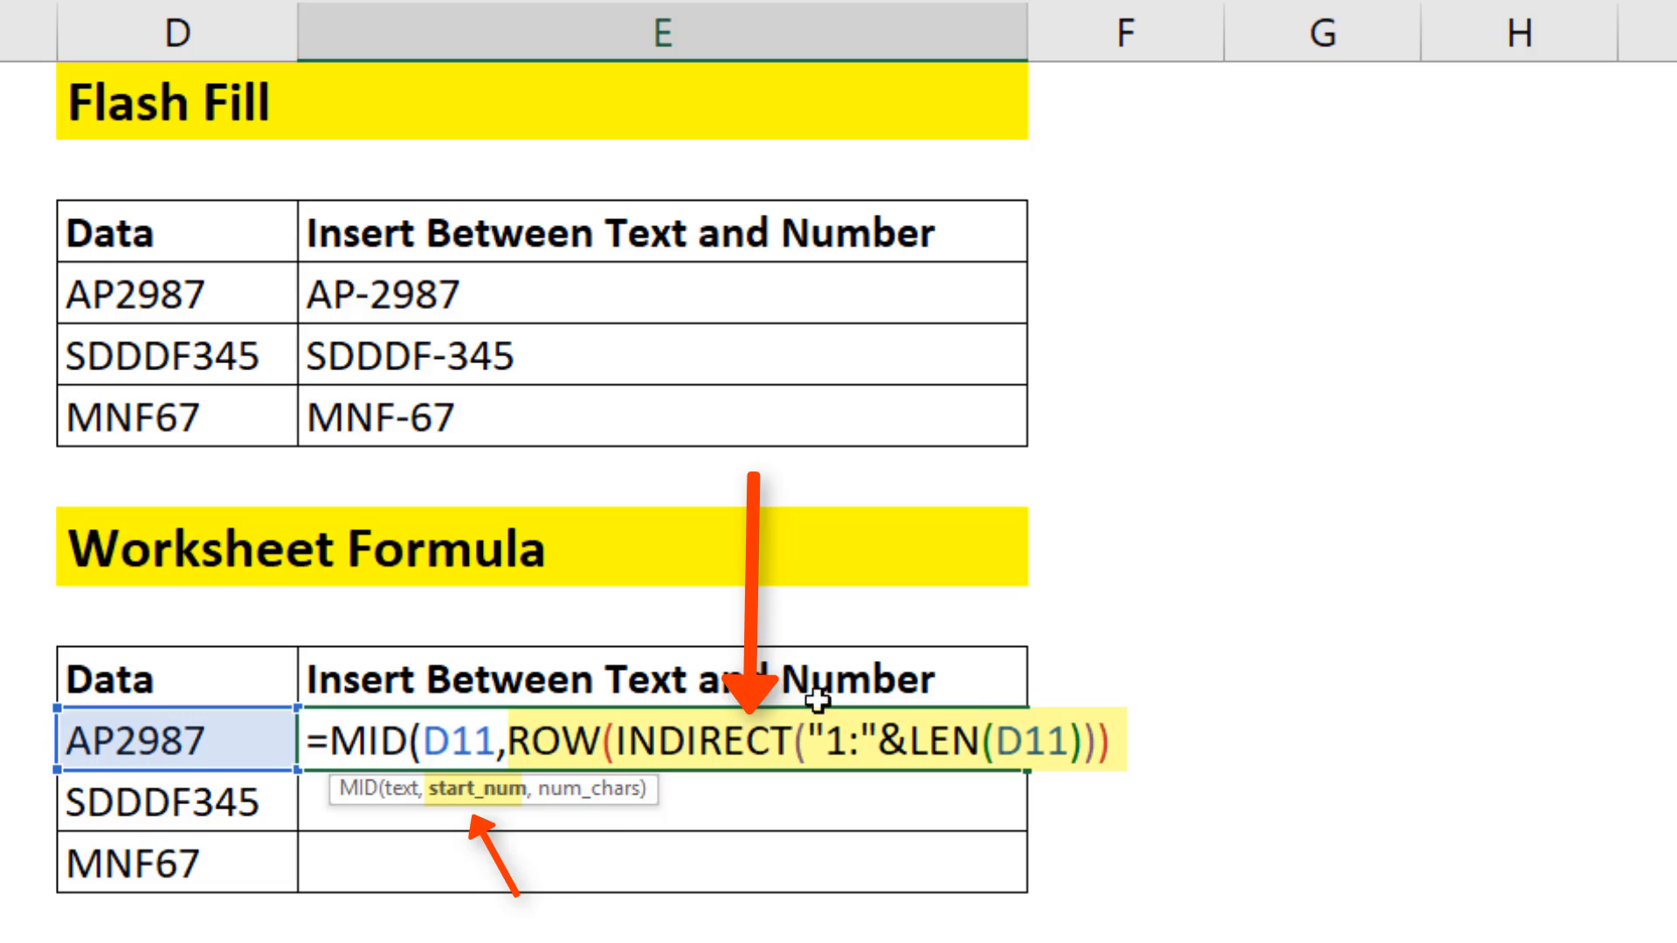
{"action": "type", "text": ",1"}
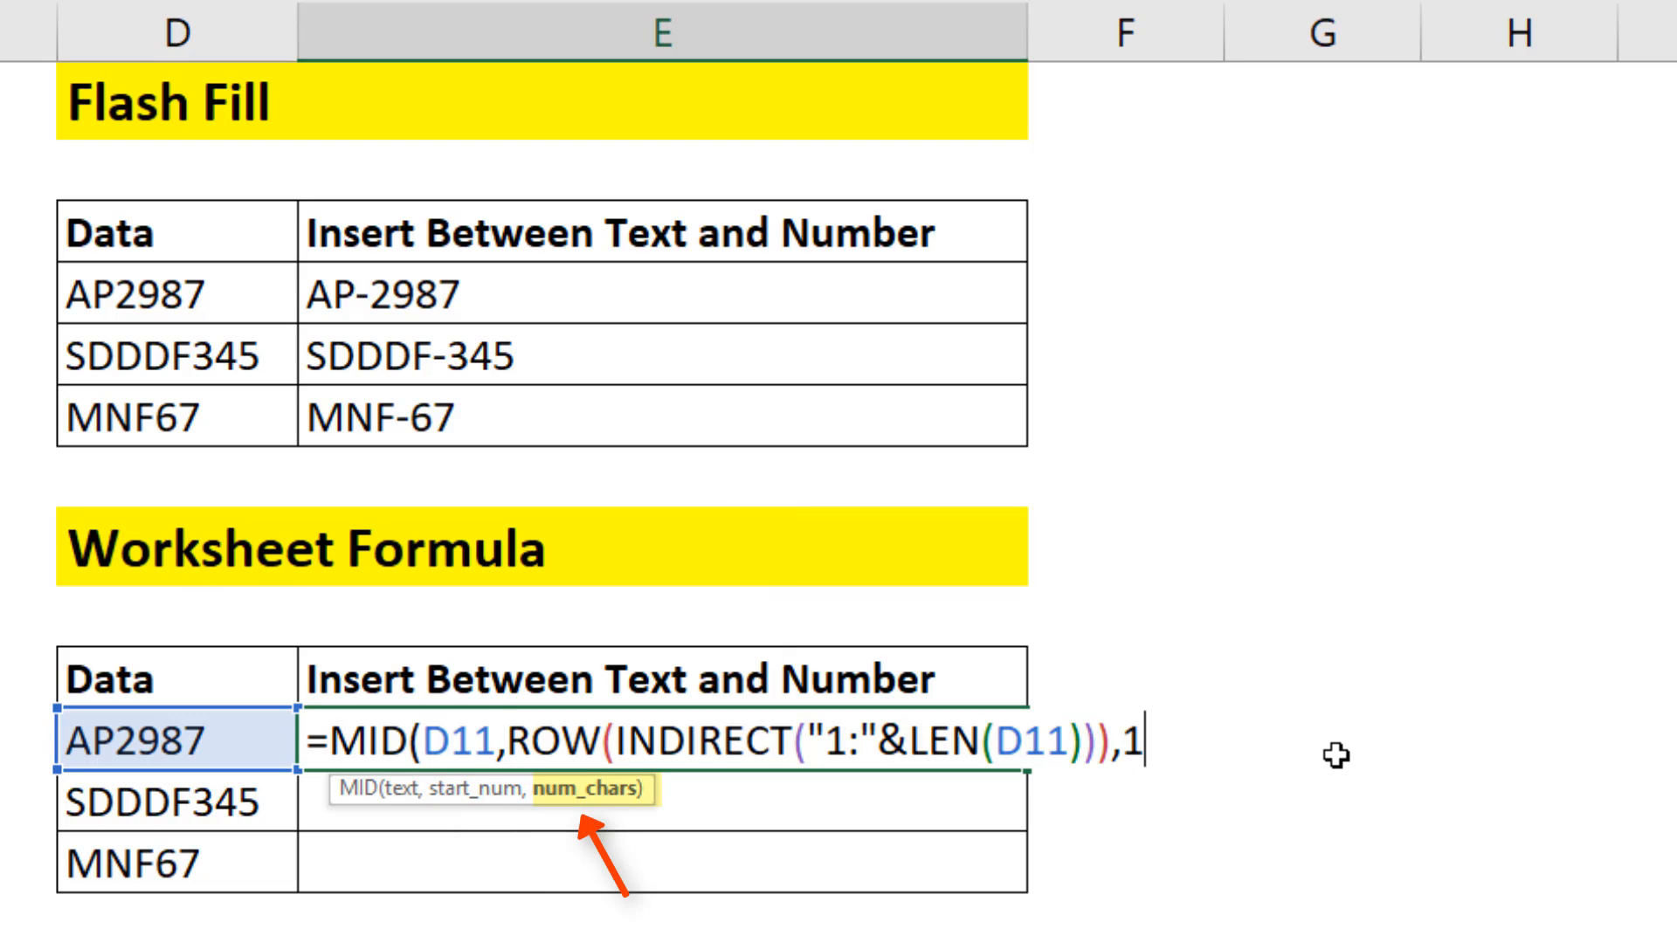
{"action": "type", "text": ")"}
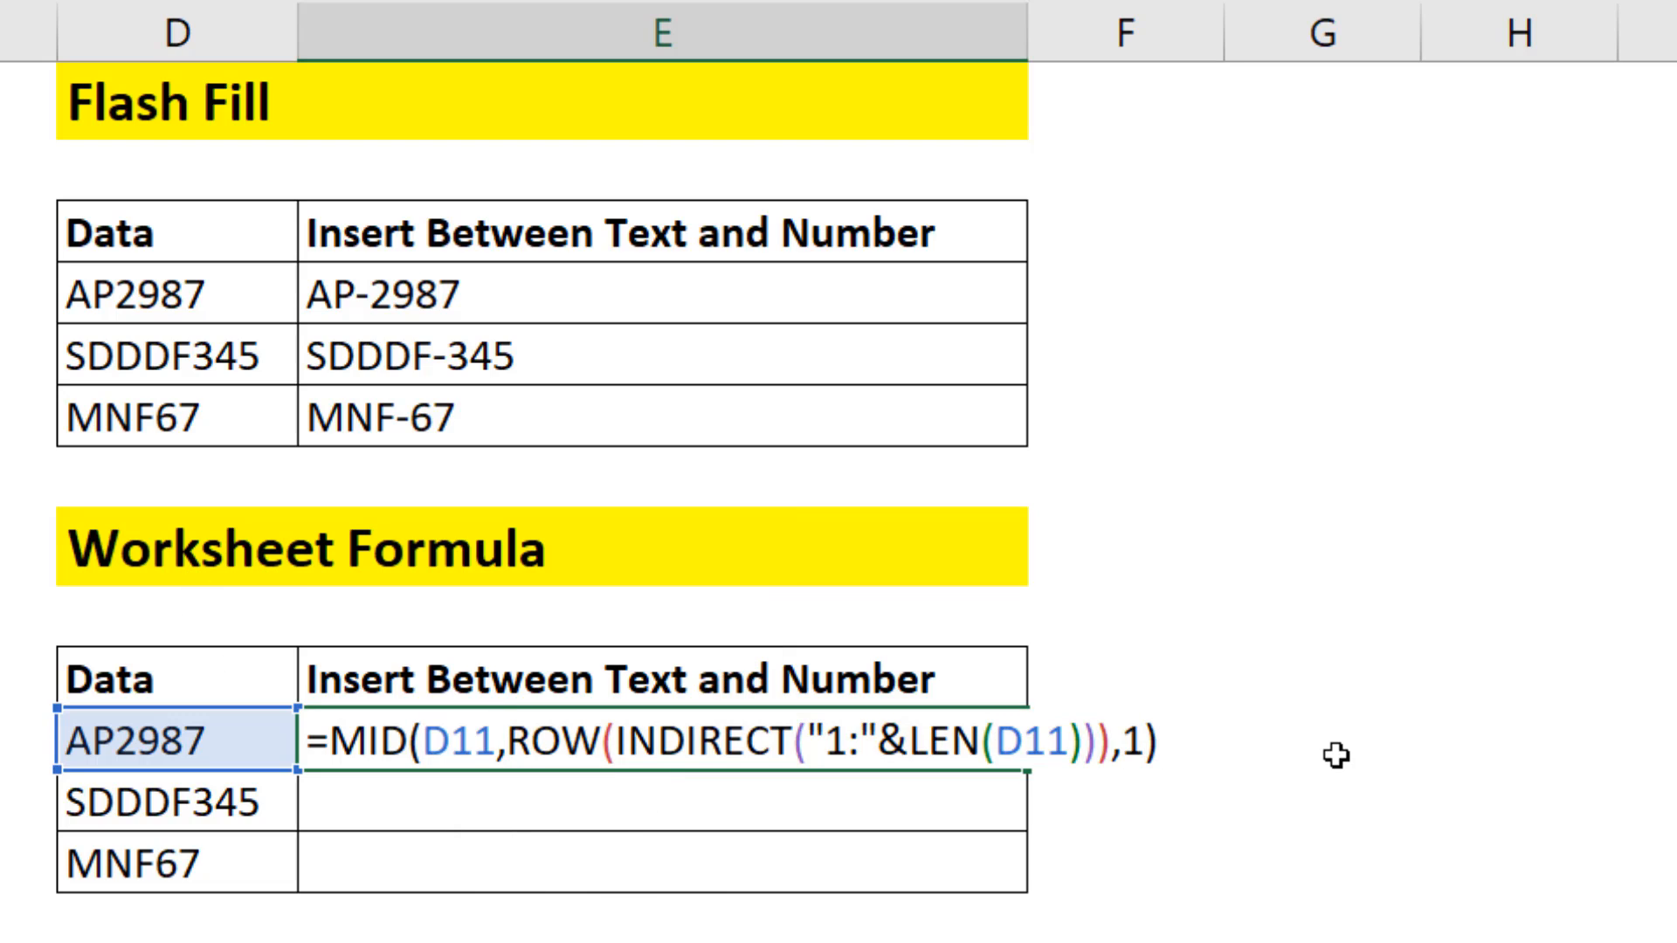
{"action": "key", "text": "F9"}
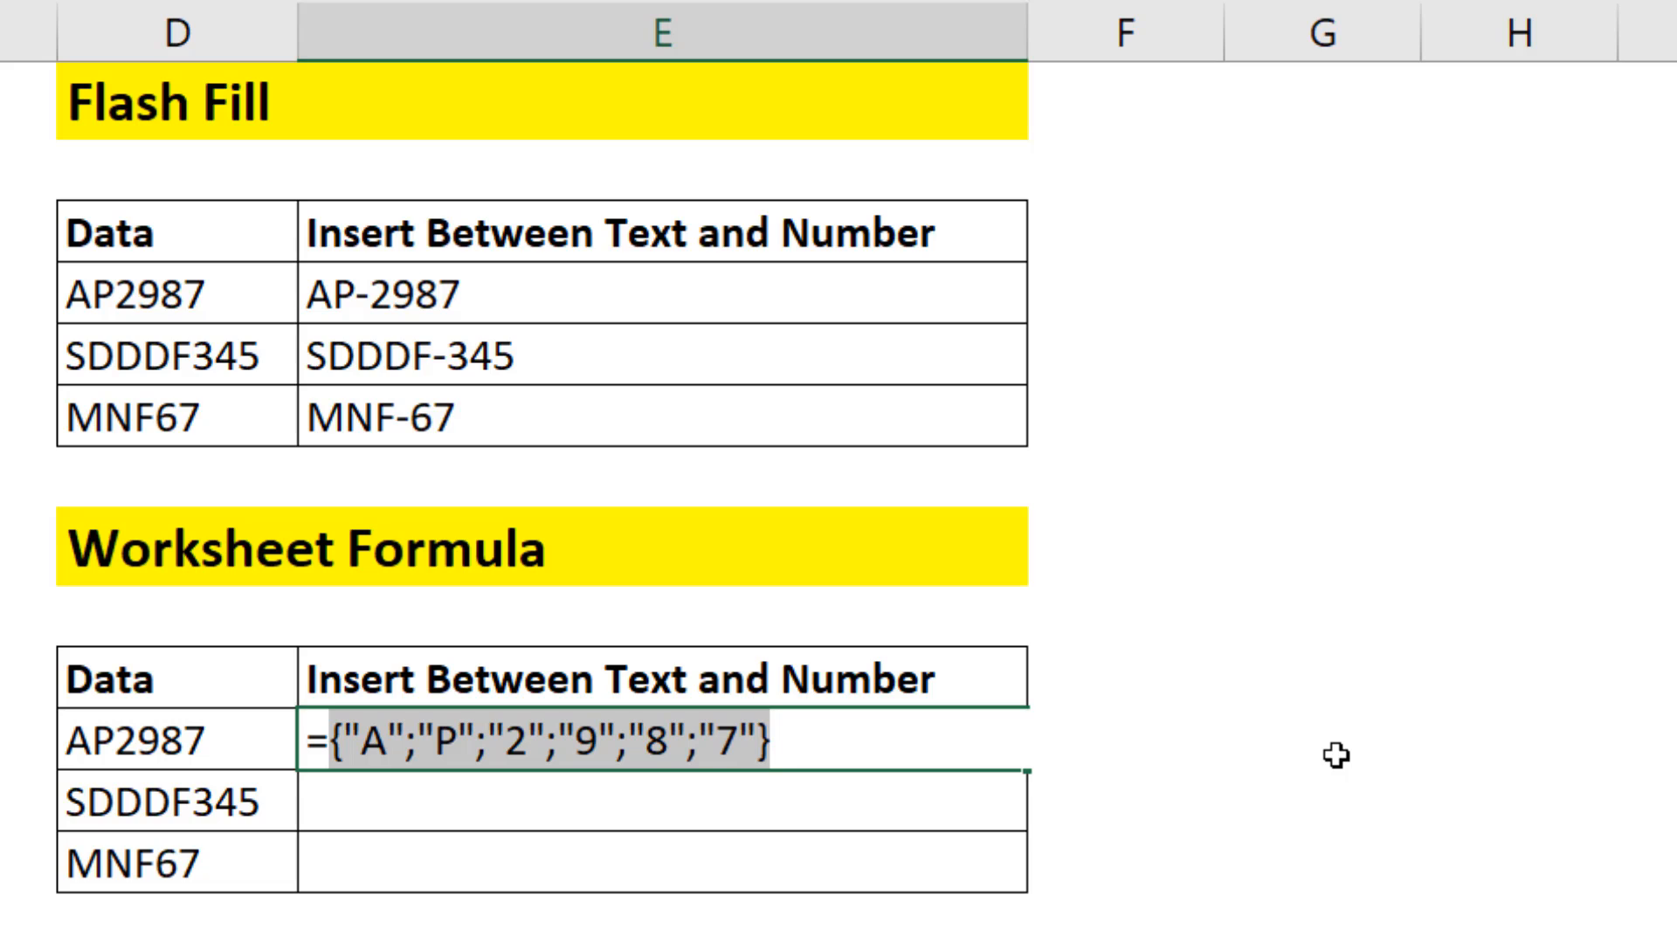
{"action": "key", "text": "ctrl+z"}
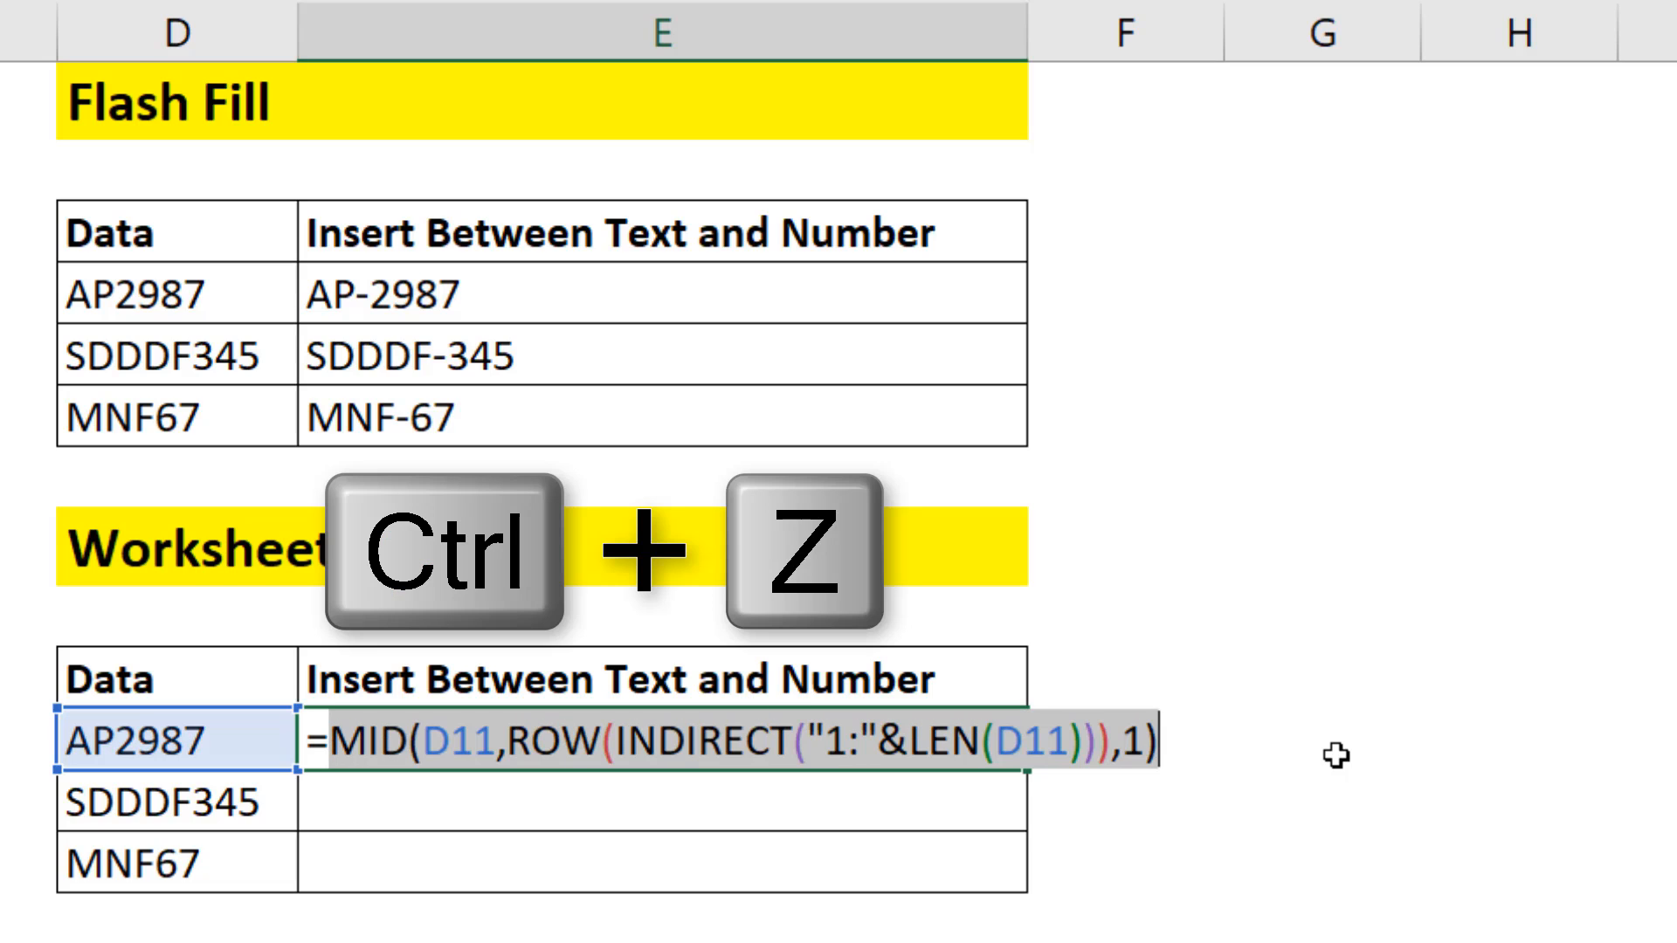
- Append +0 to the MID formula, evaluate it in place to check the array, and restore the formula
{"action": "left_click", "coordinate": [1179, 730]}
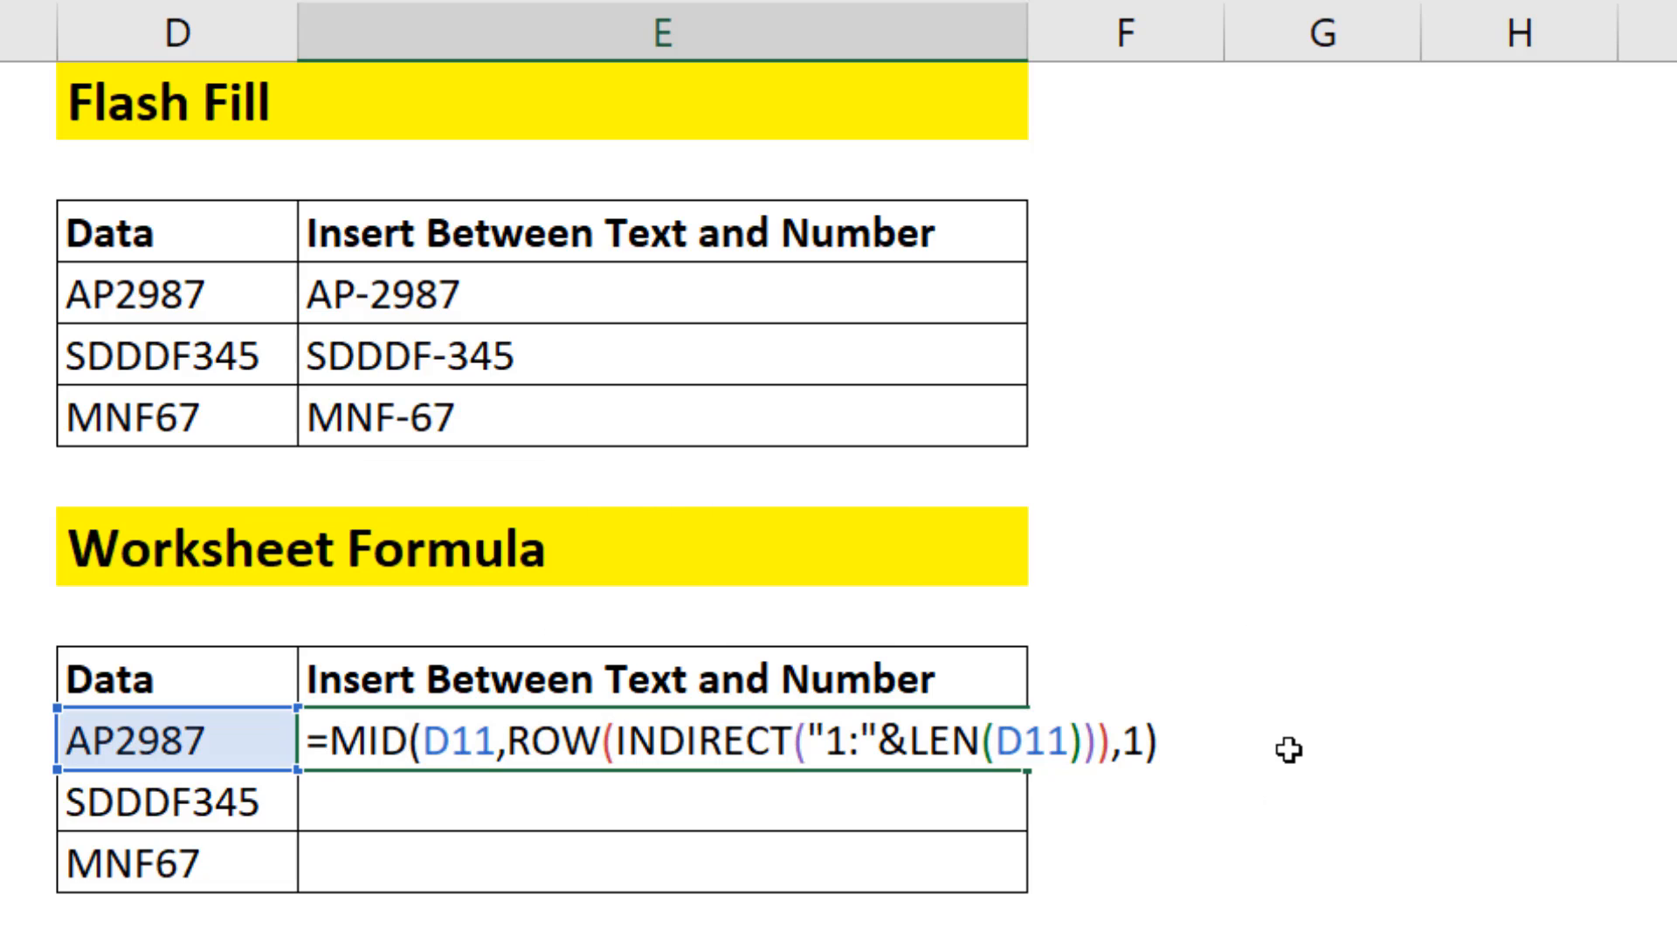
{"action": "type", "text": "+0"}
{"action": "key", "text": "F9"}
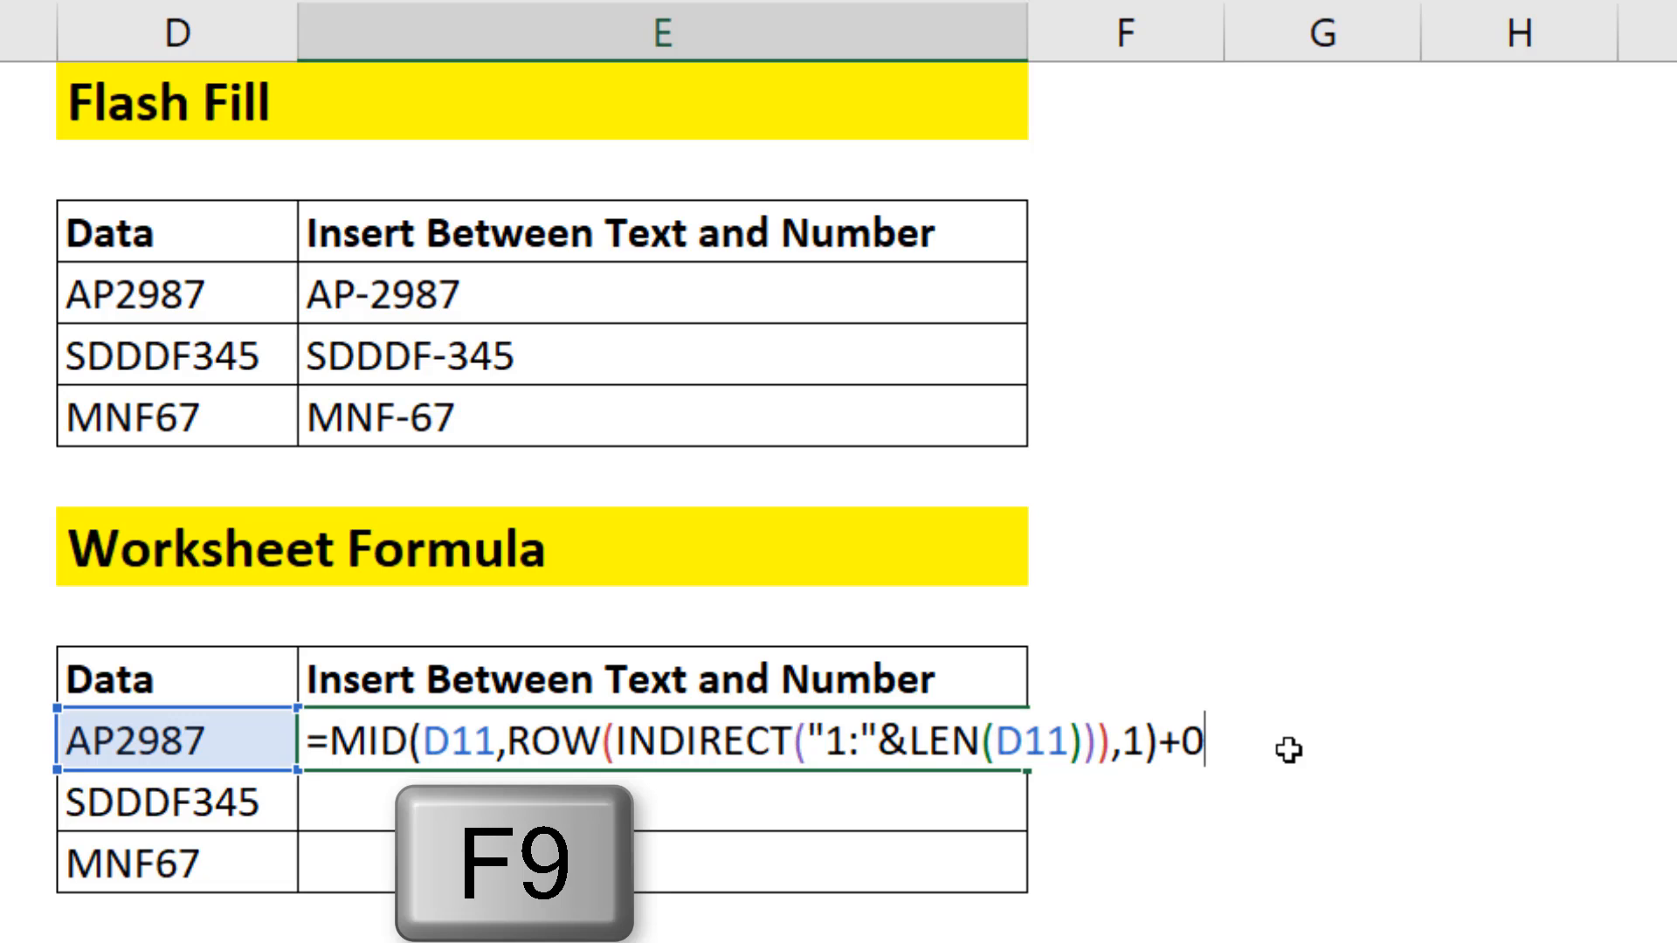
{"action": "key", "text": "ctrl+z"}
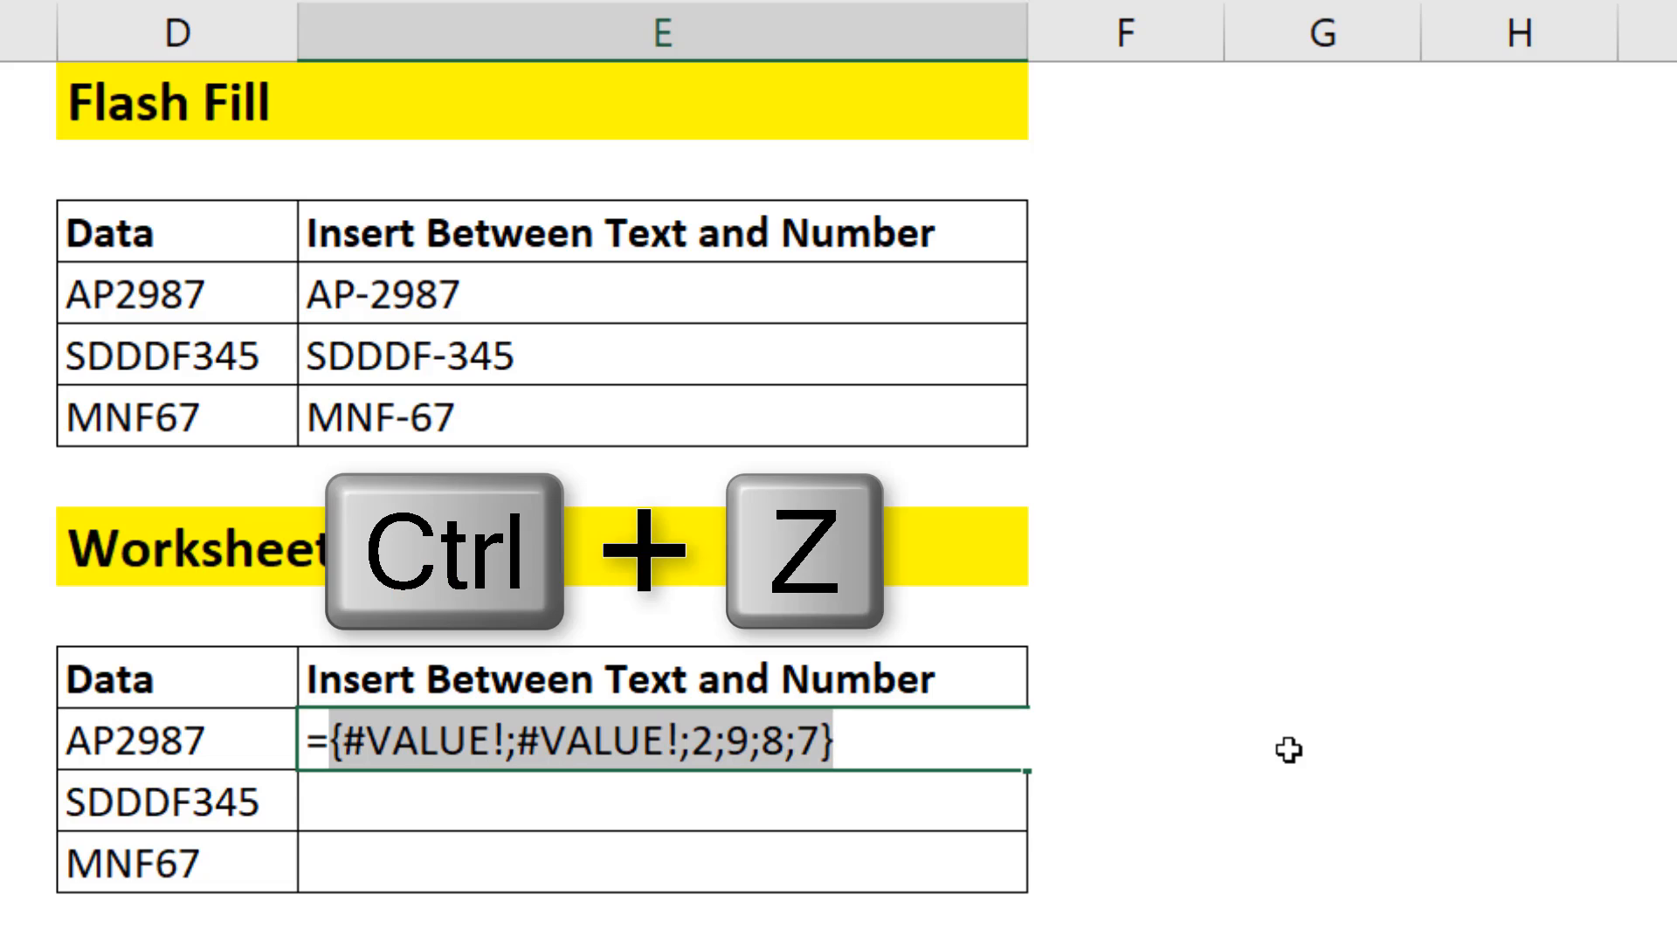
- Wrap the MID(...)+0 expression in ISNUMBER, evaluate it in place, and restore the formula
{"action": "left_click", "coordinate": [332, 741]}
{"action": "type", "text": "isnu"}
{"action": "key", "text": "Tab"}
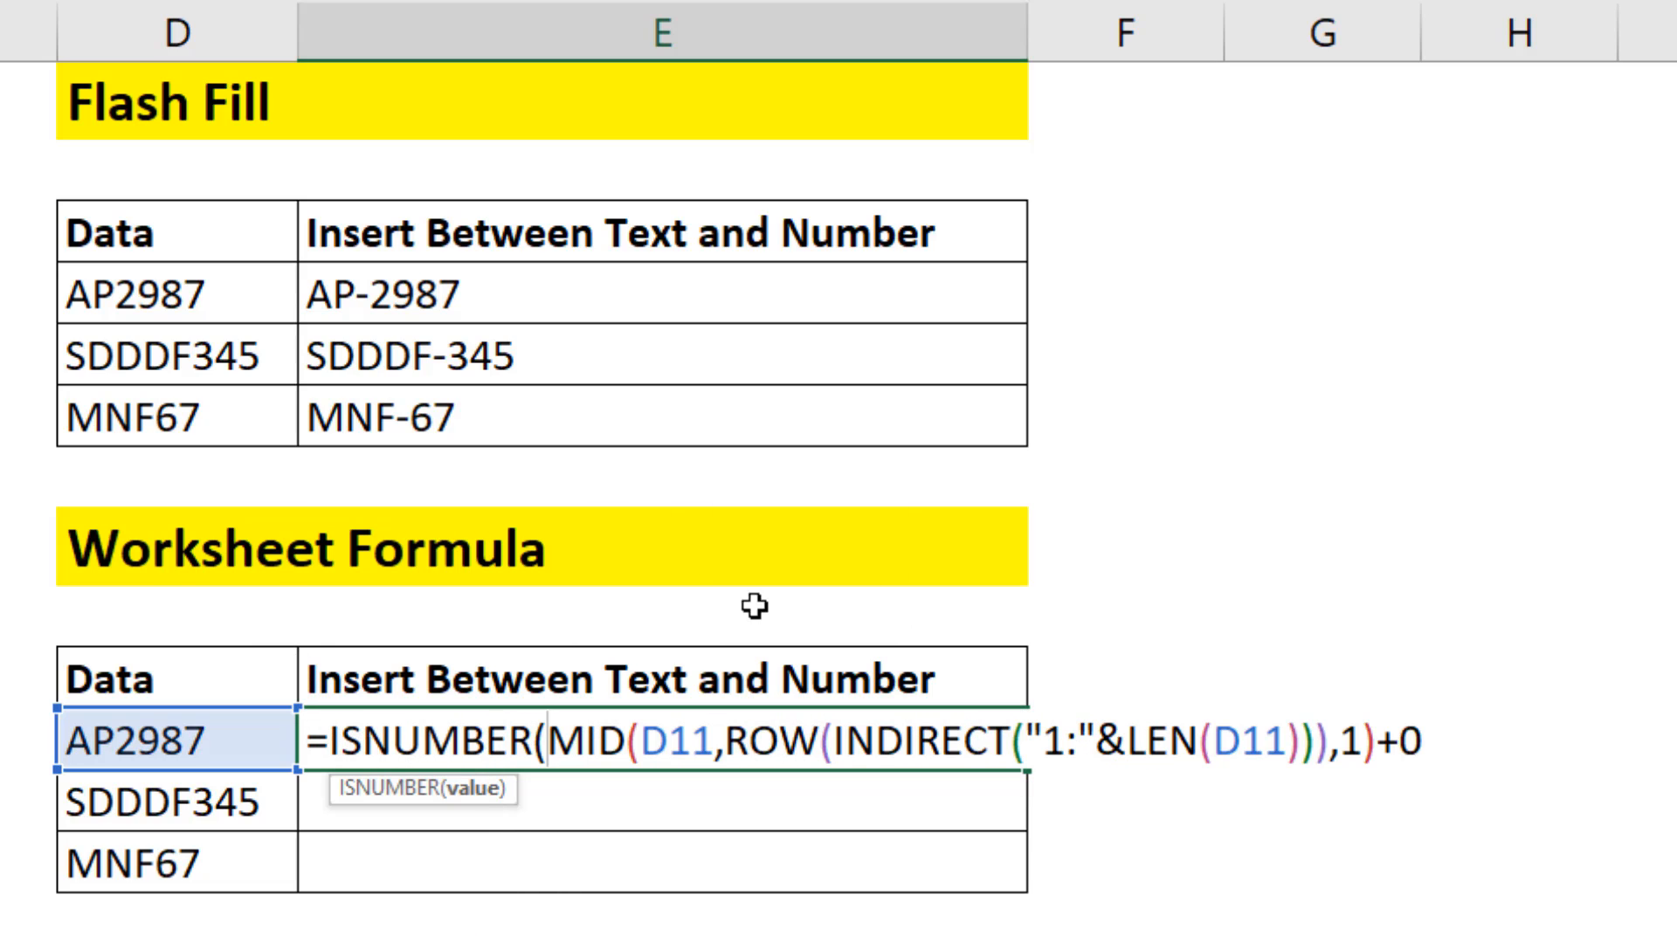
{"action": "left_click", "coordinate": [1477, 742]}
{"action": "type", "text": ")"}
{"action": "key", "text": "F9"}
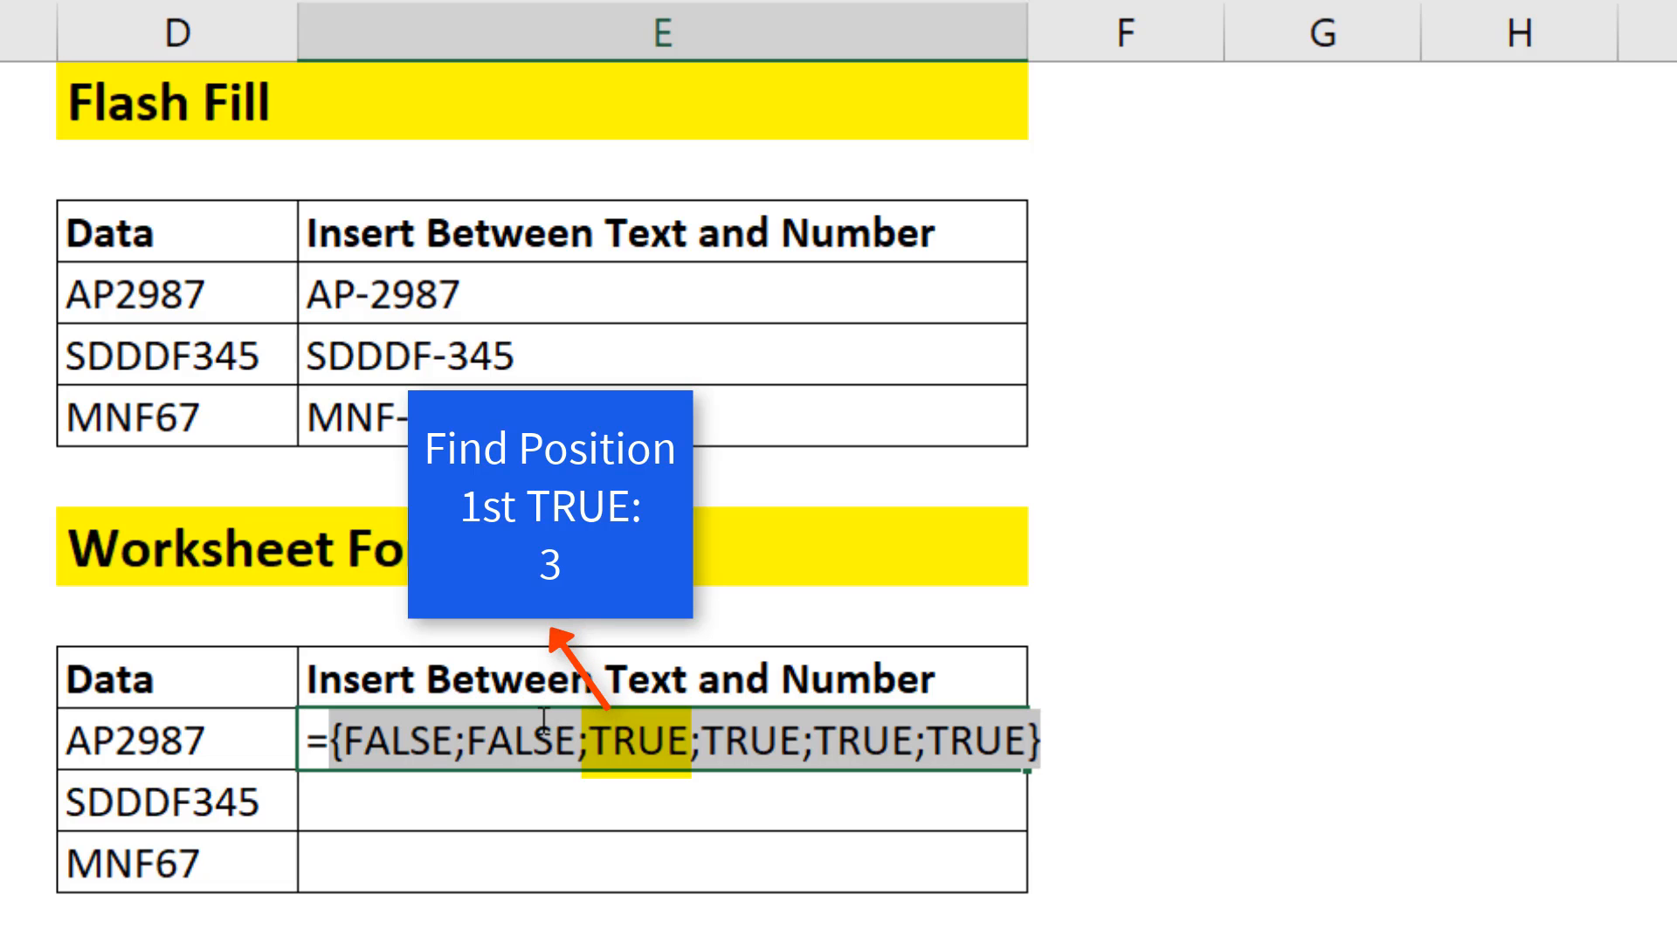
{"action": "key", "text": "ctrl+z"}
- Wrap the ISNUMBER expression in MATCH with lookup value TRUE and match type 0 for an exact match
{"action": "key", "text": "Left"}
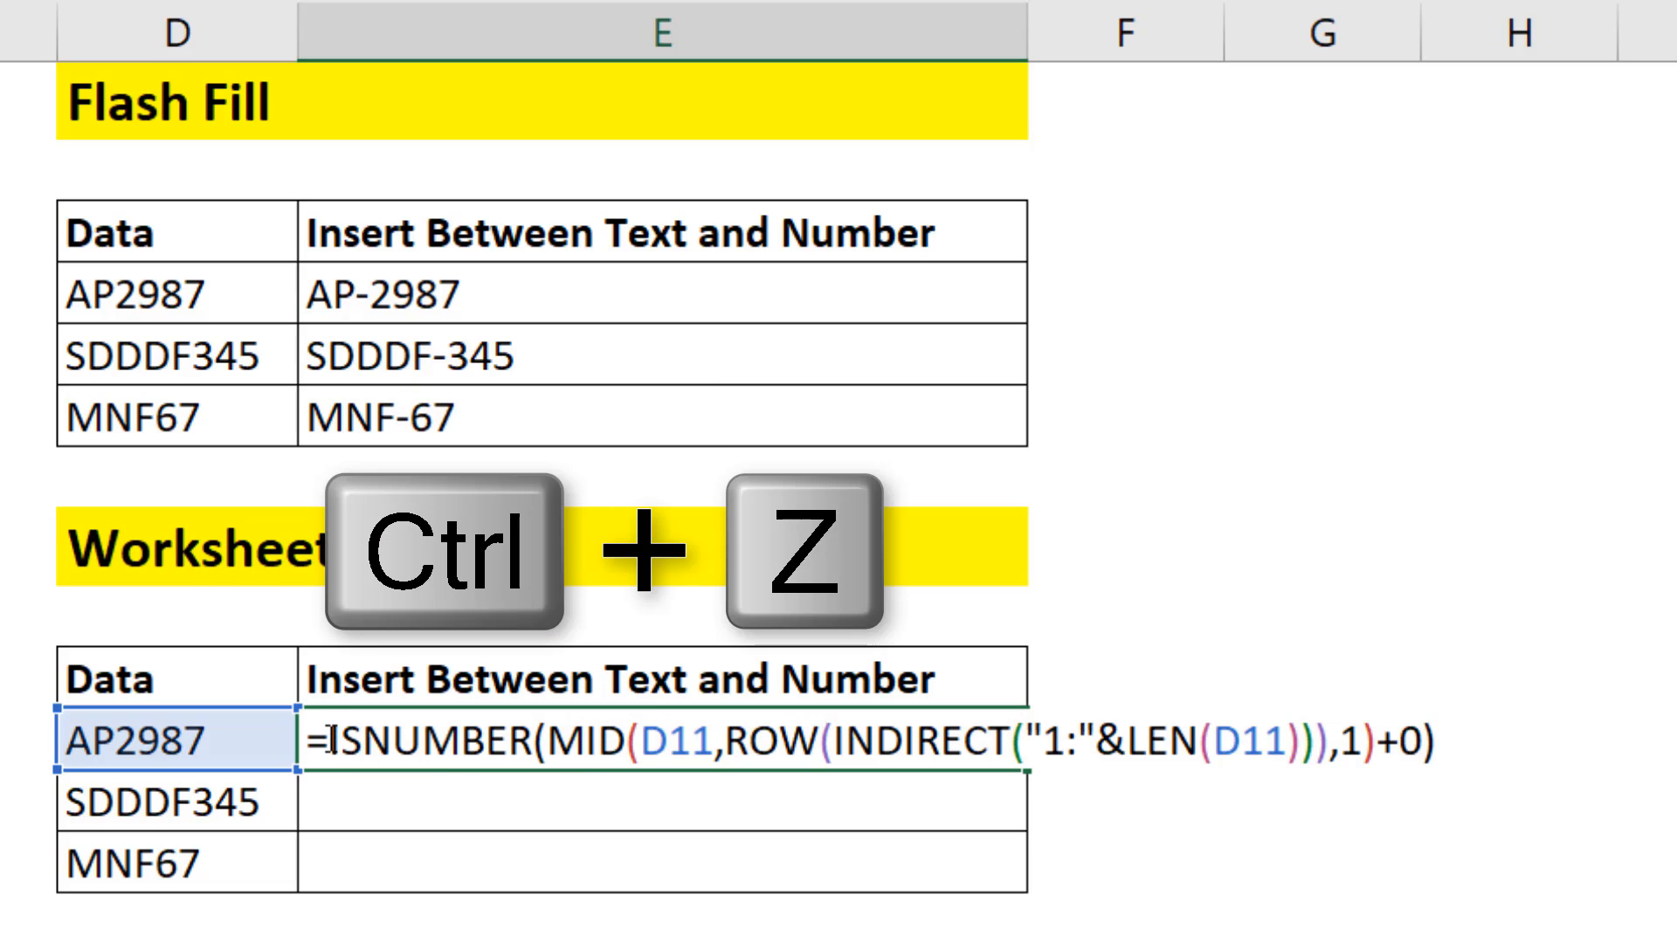
{"action": "type", "text": "match("}
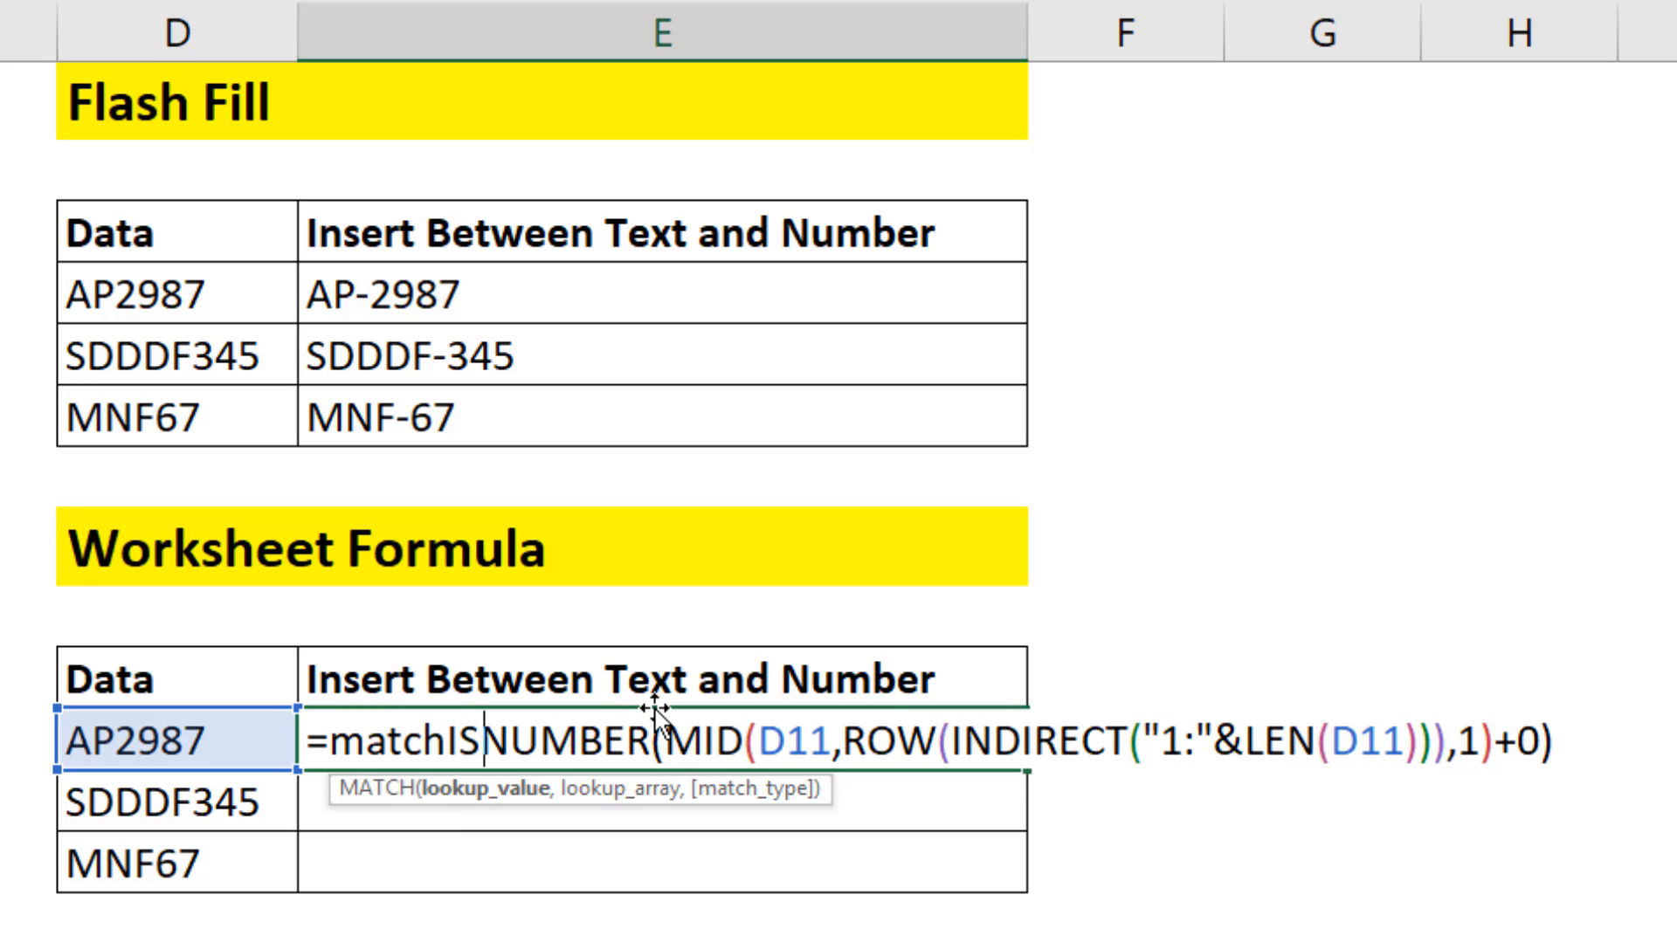
{"action": "type", "text": "true,"}
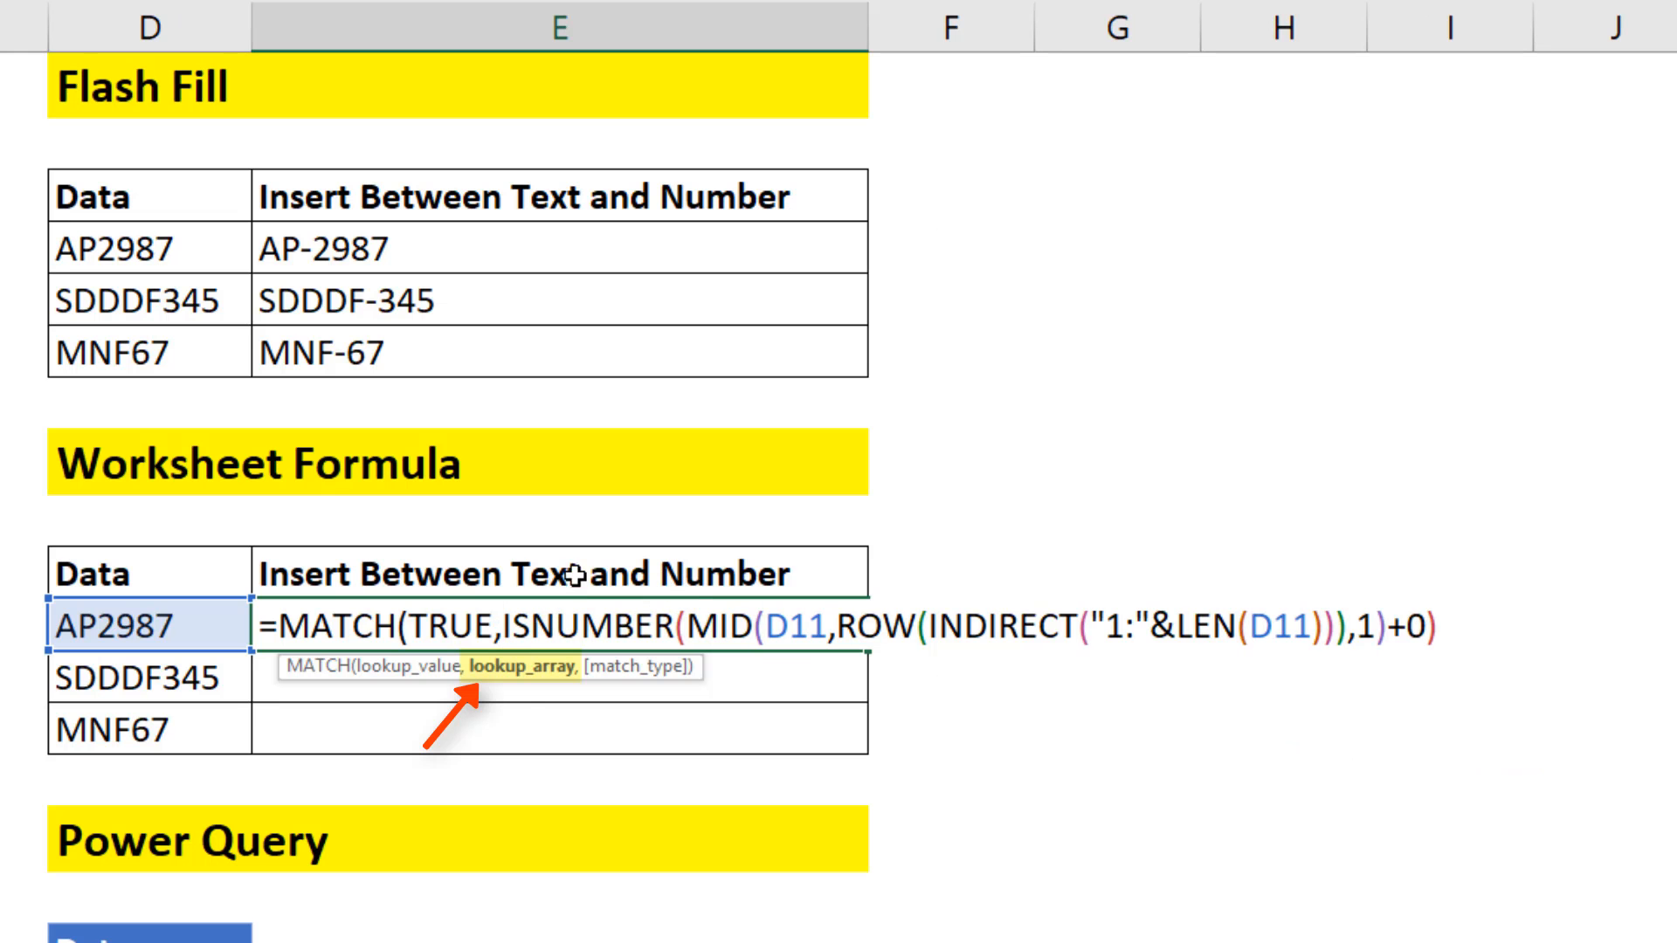
{"action": "left_click", "coordinate": [525, 668]}
{"action": "left_click", "coordinate": [1457, 616]}
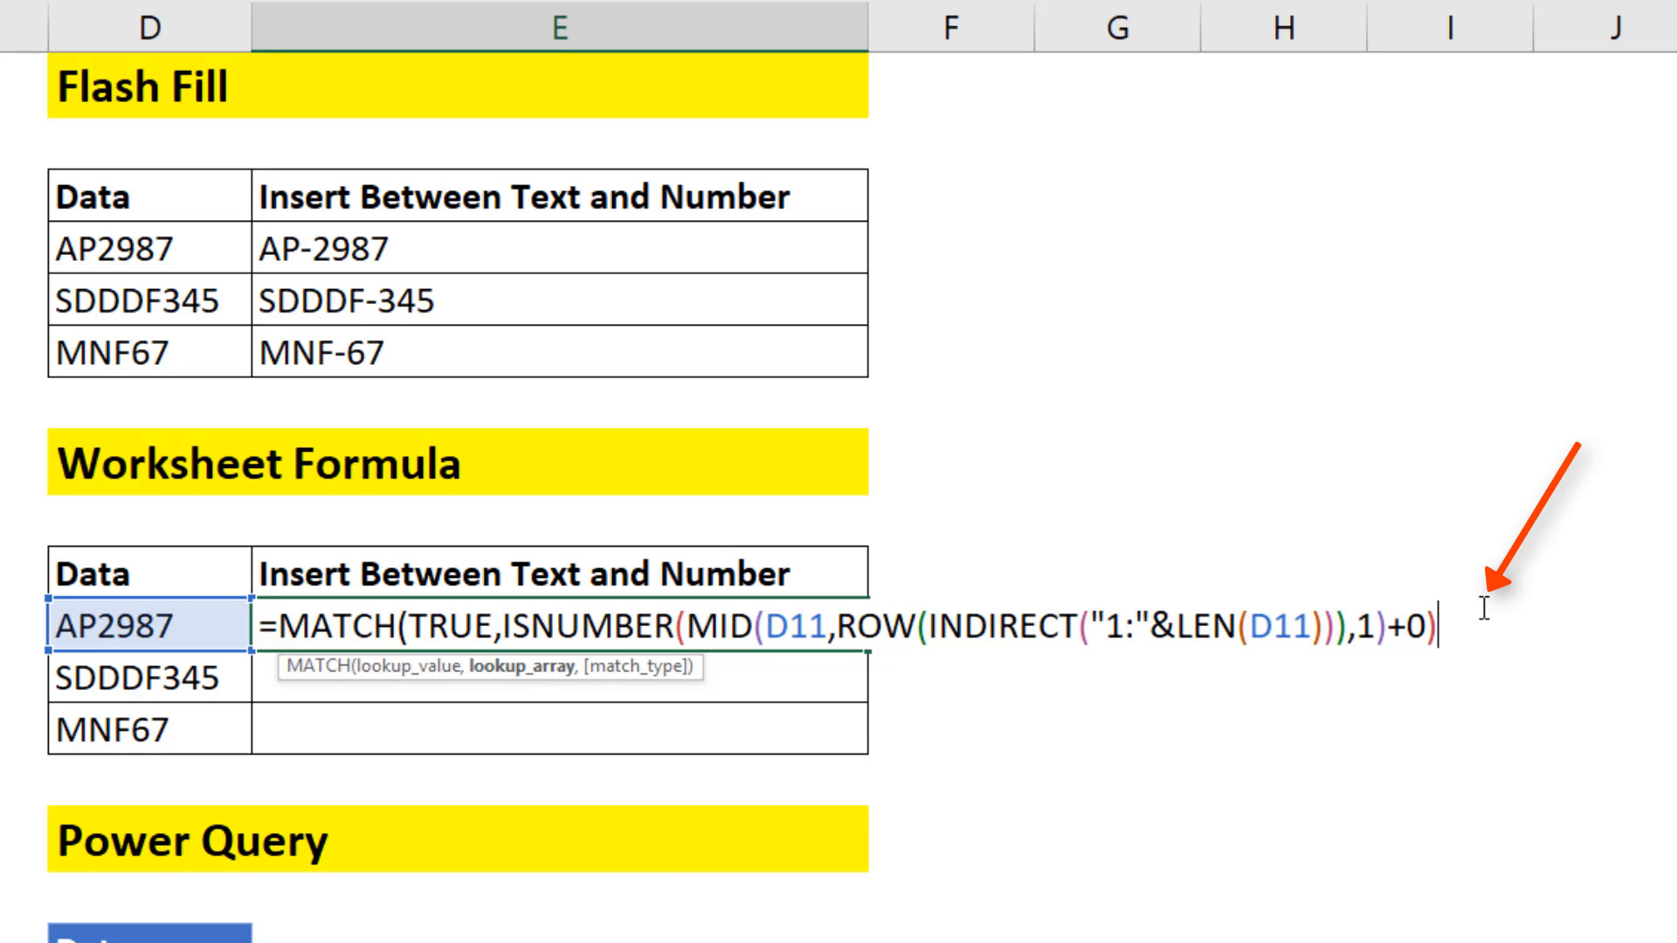
{"action": "type", "text": ","}
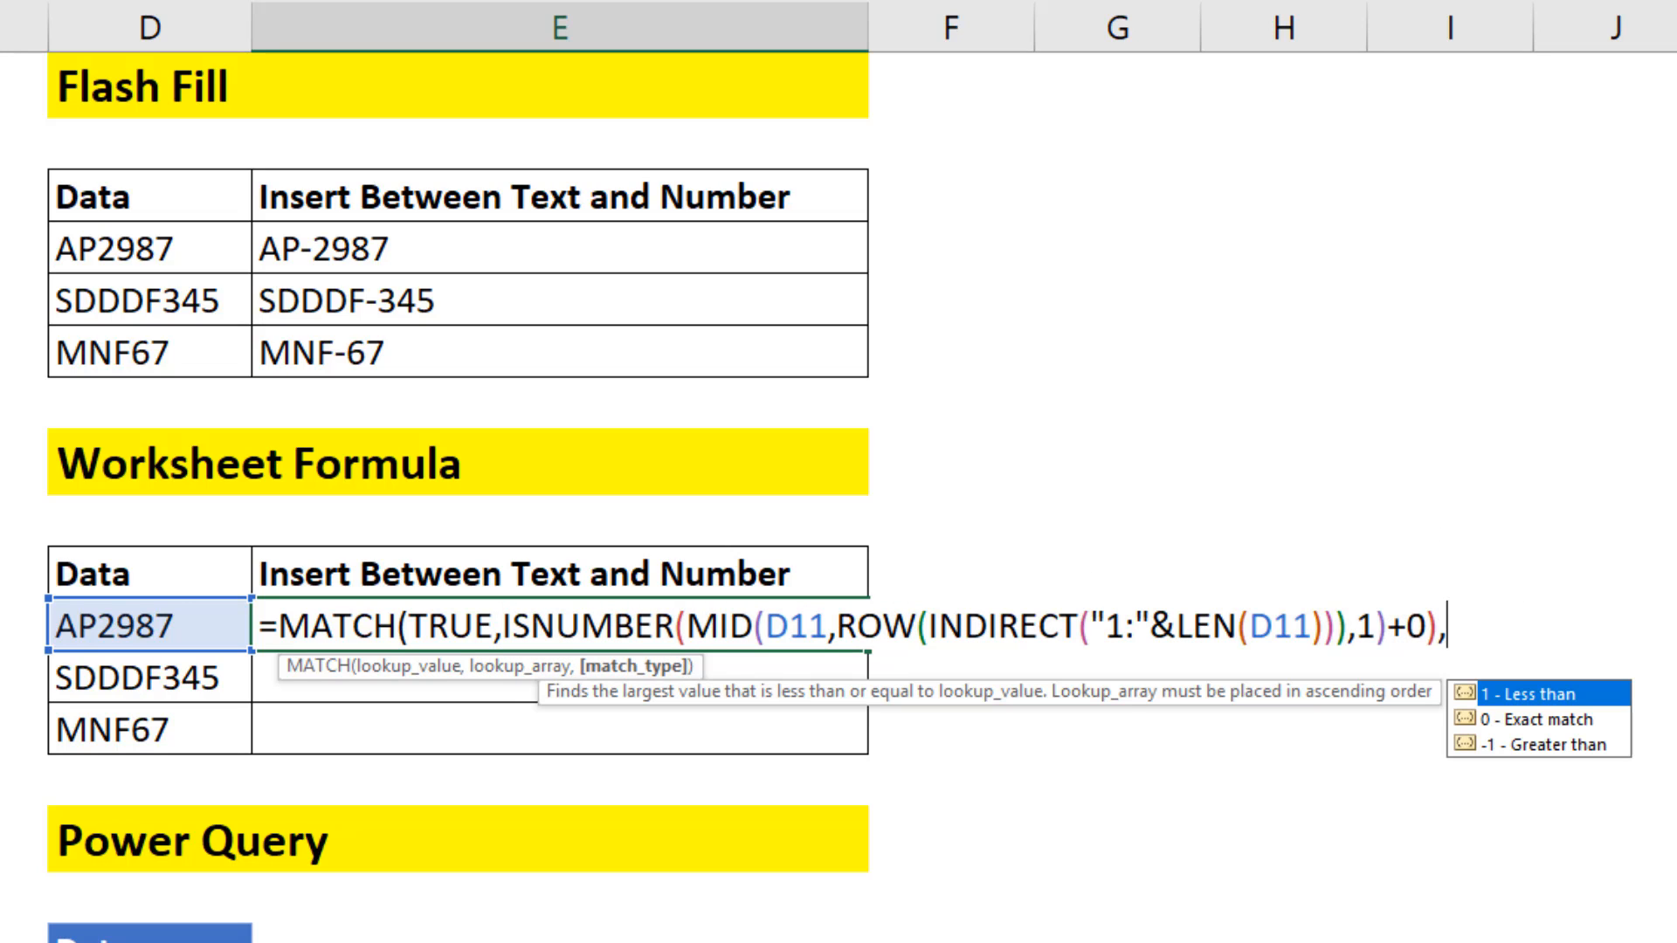
{"action": "type", "text": "0)"}
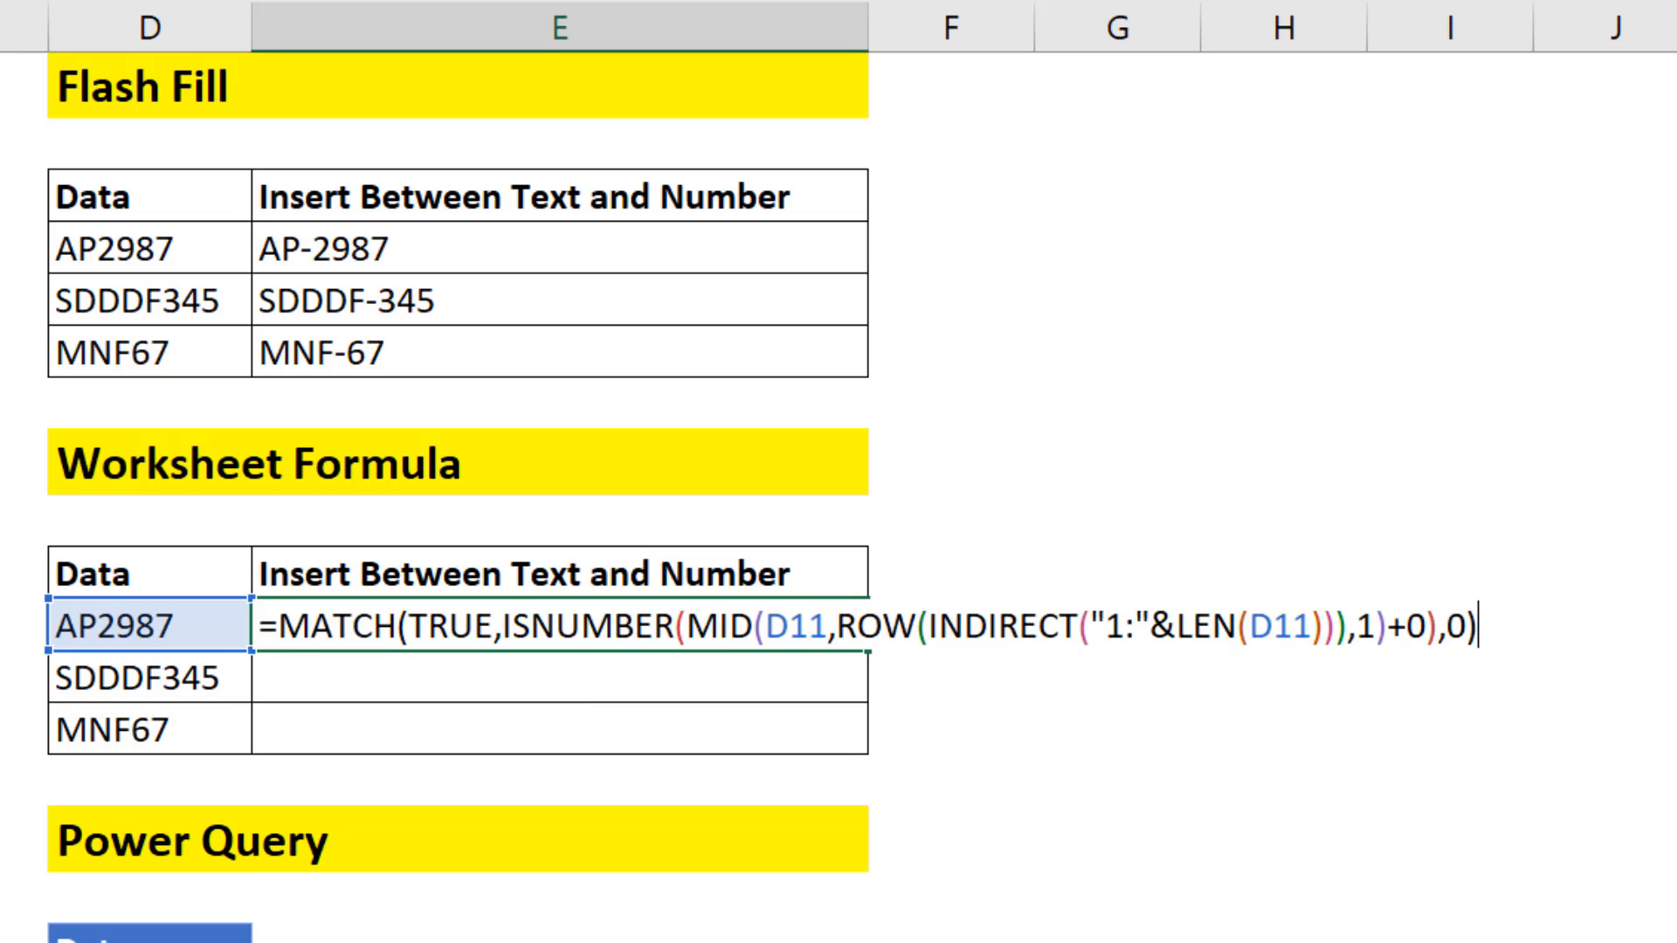
- Commit the MATCH formula in E11 and fill it down to the SDDDF345 and MNF67 rows
{"action": "key", "text": "ctrl+Return"}
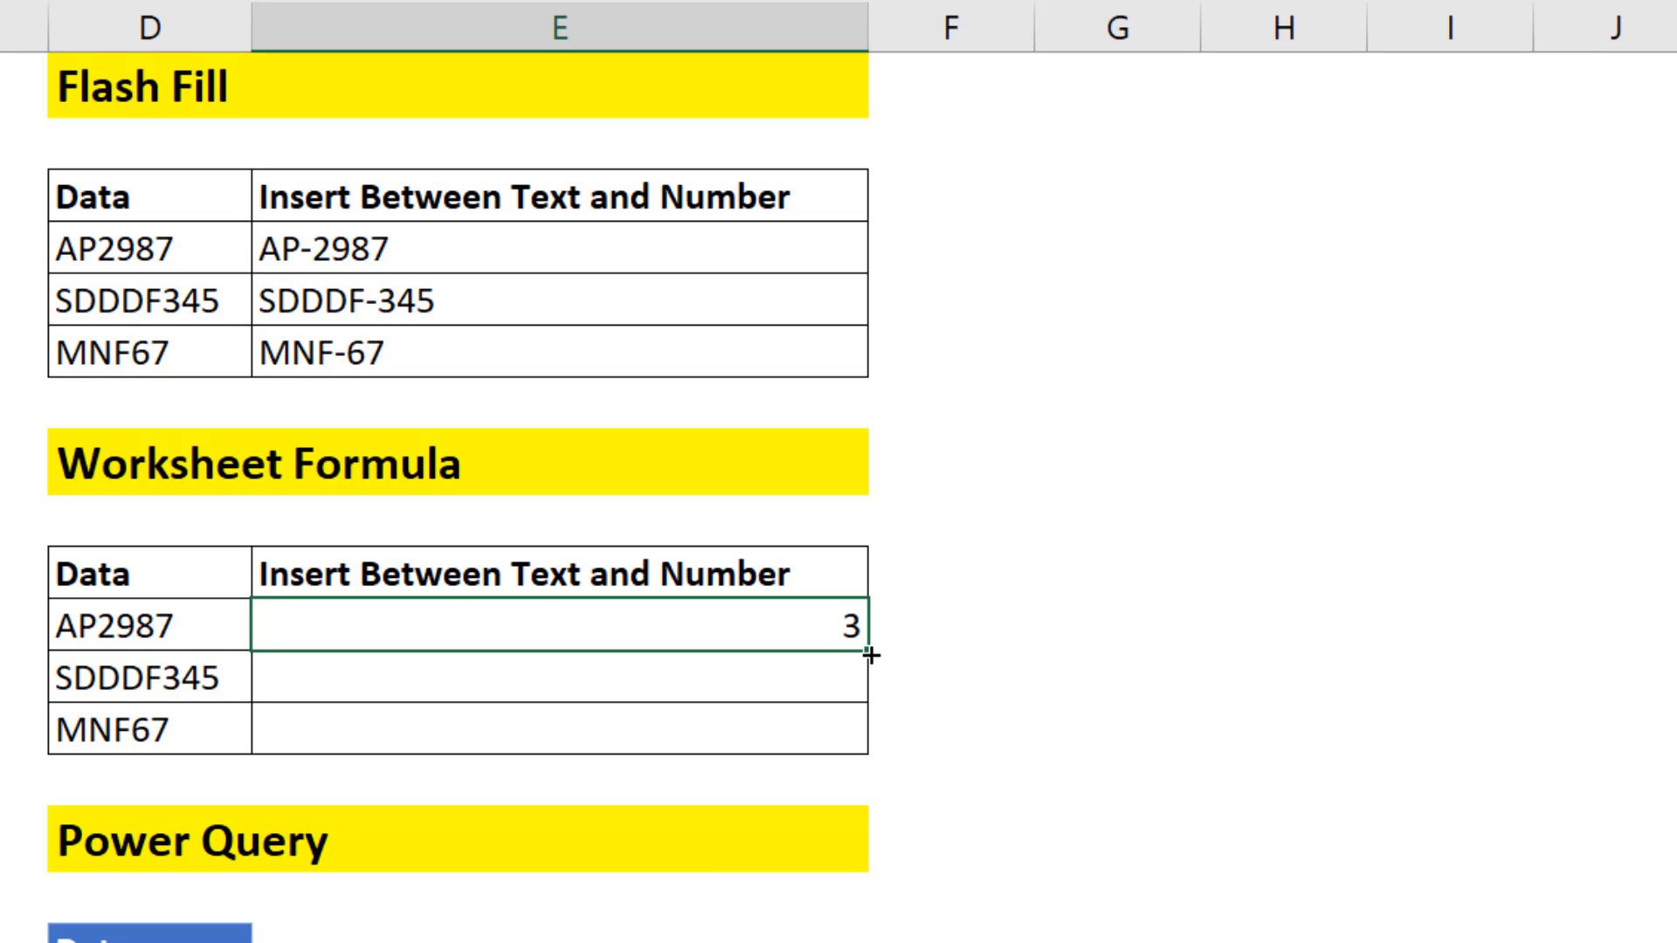
{"action": "left_click_drag", "start_coordinate": [871, 654], "coordinate": [858, 743]}
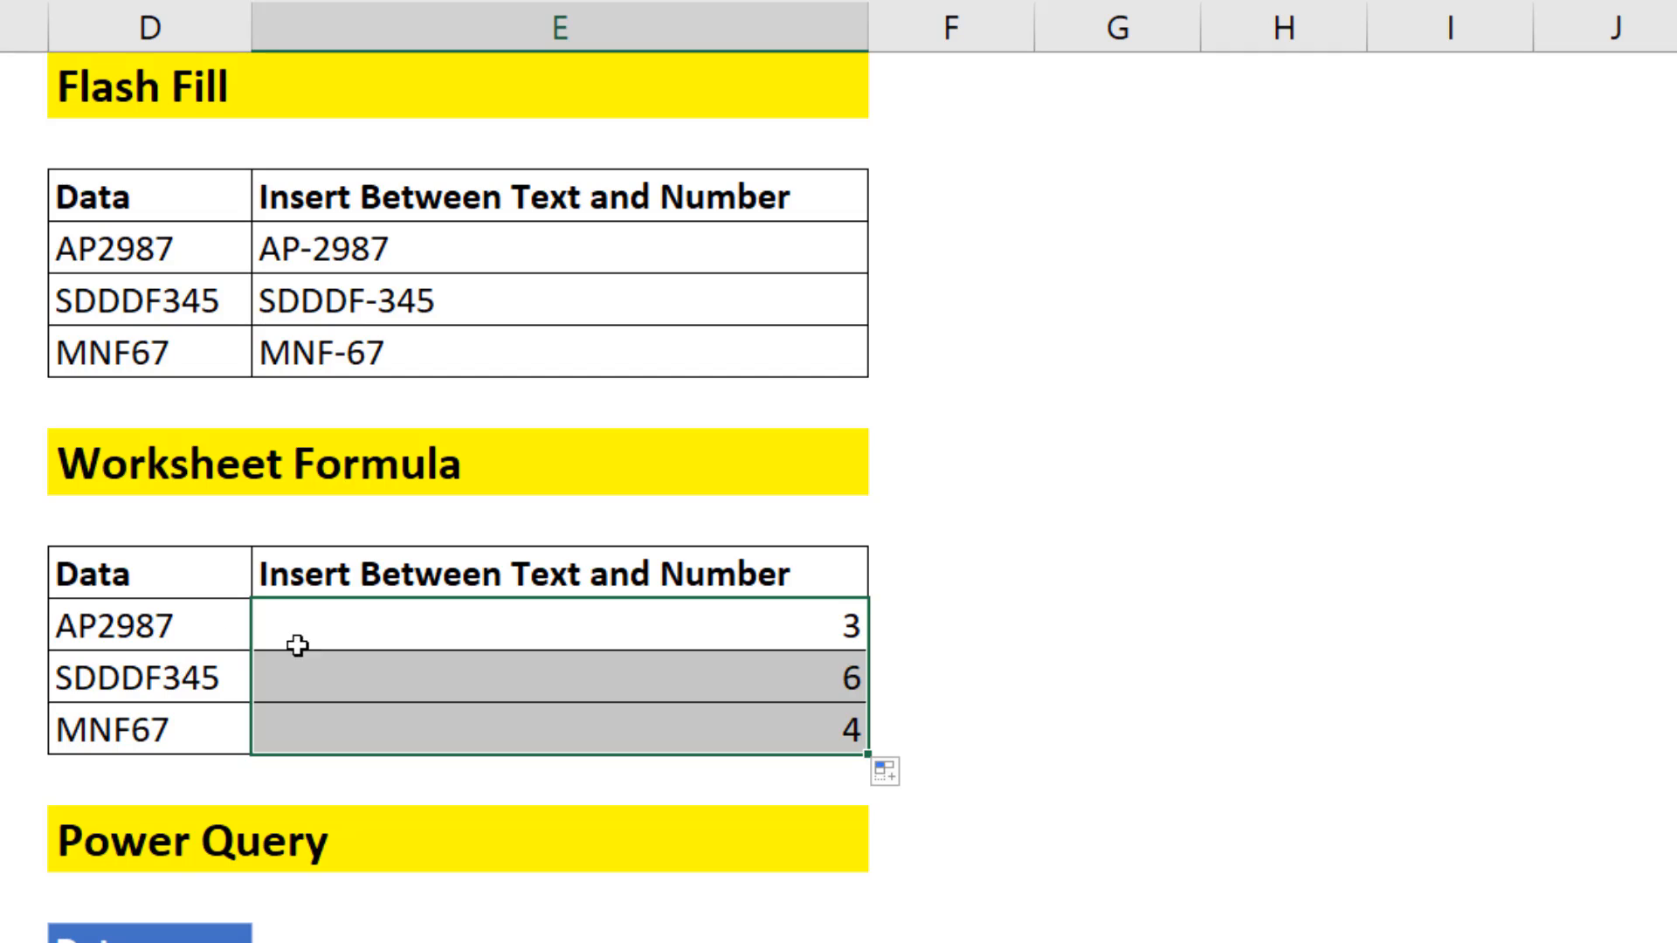
- Wrap the MATCH formula in E11 in REPLACE, with D11 as the old text and MATCH as the start number
{"action": "left_click", "coordinate": [372, 632]}
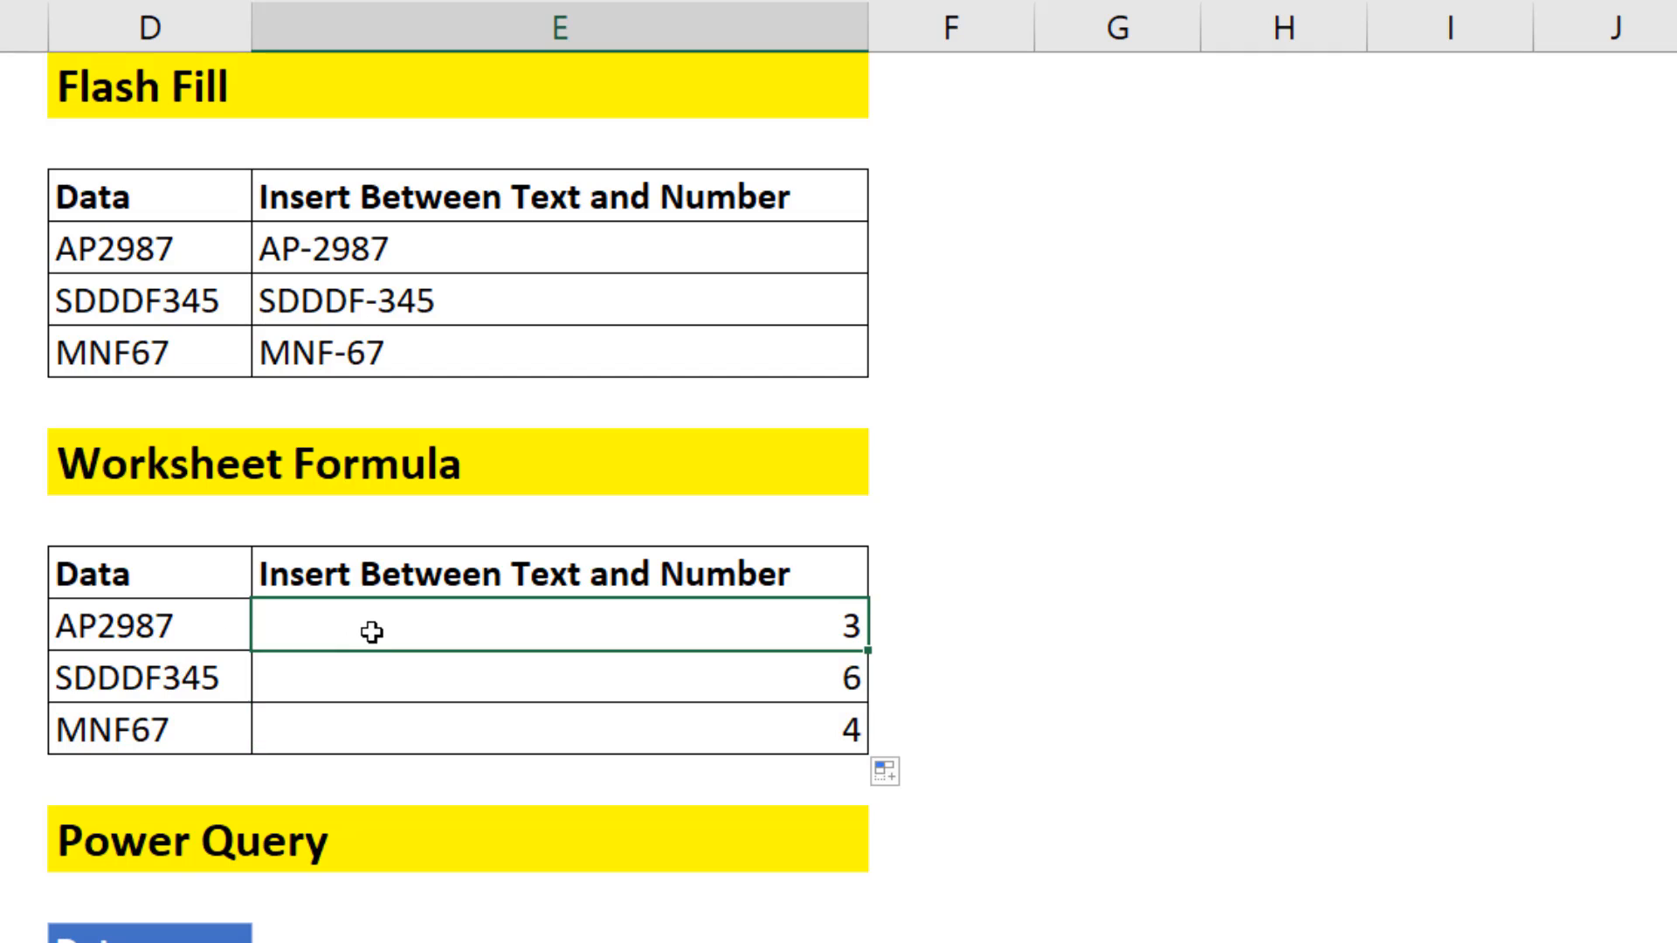
{"action": "double_click", "coordinate": [324, 625]}
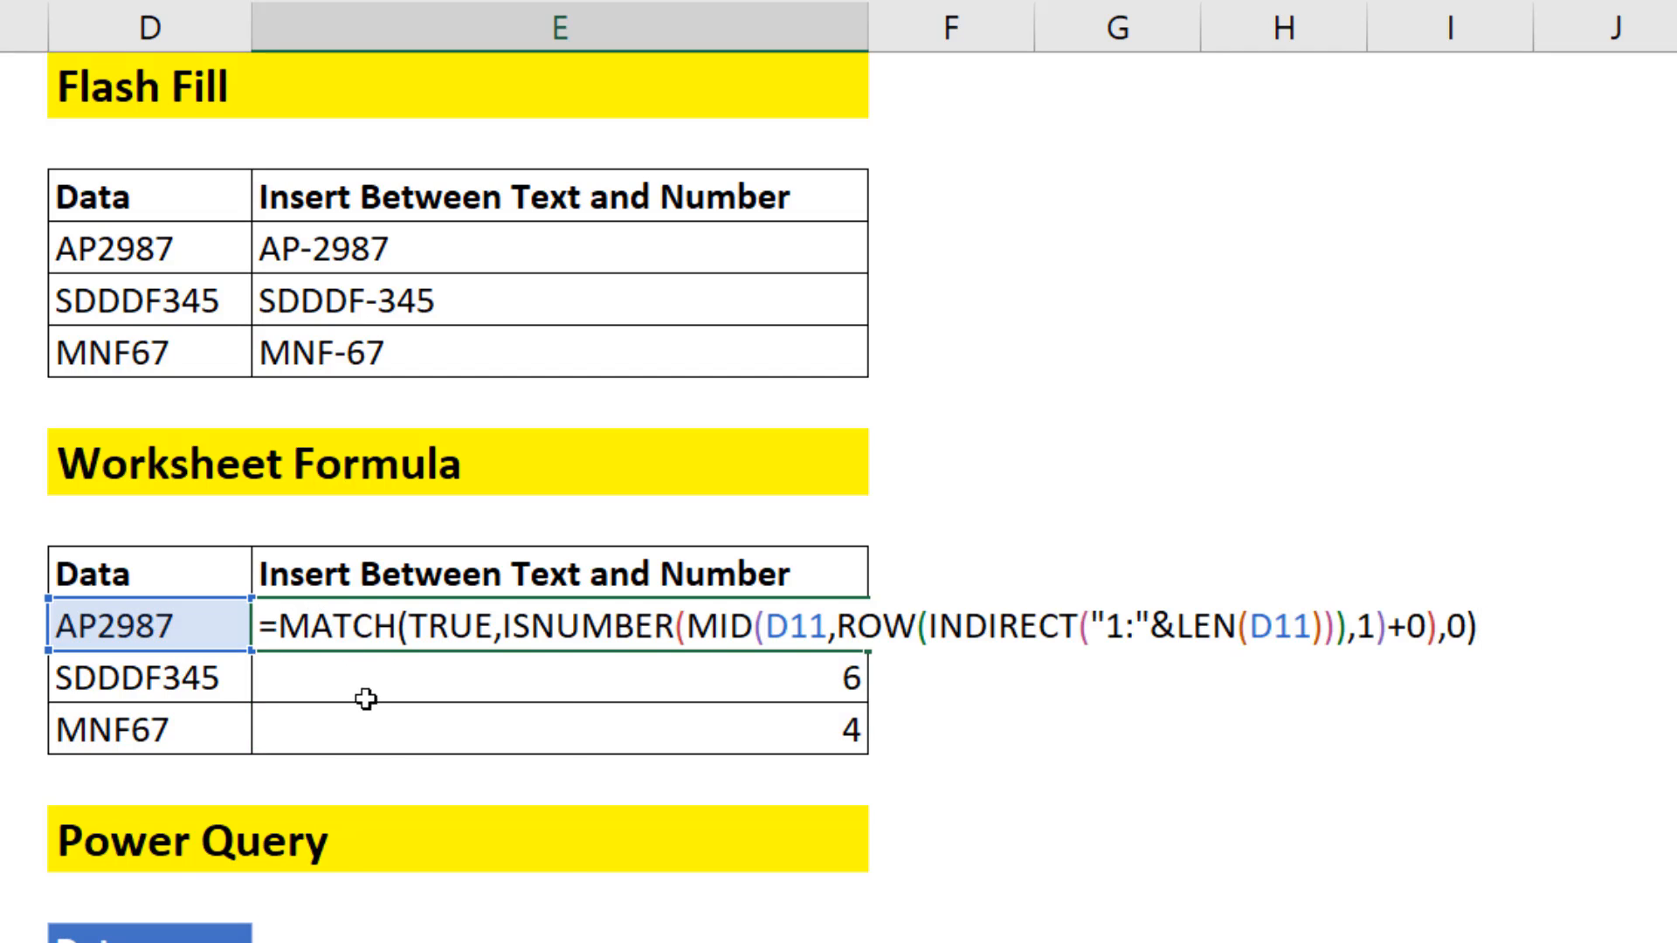
{"action": "type", "text": "rep"}
{"action": "key", "text": "Tab"}
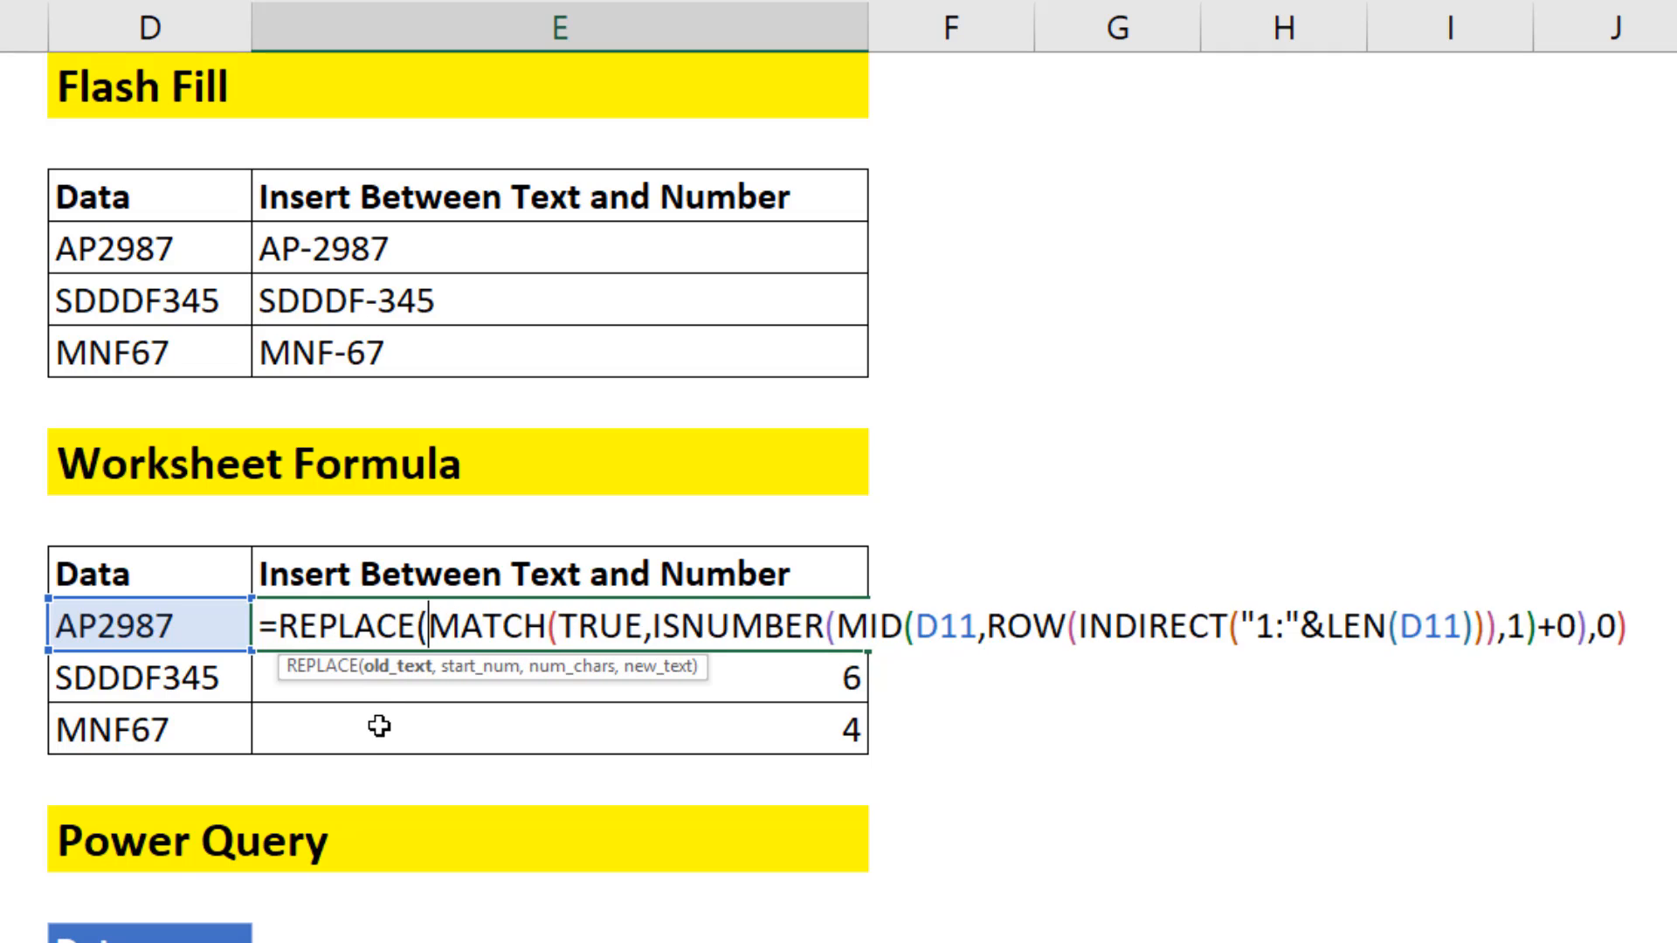
{"action": "left_click", "coordinate": [199, 622]}
{"action": "type", "text": ","}
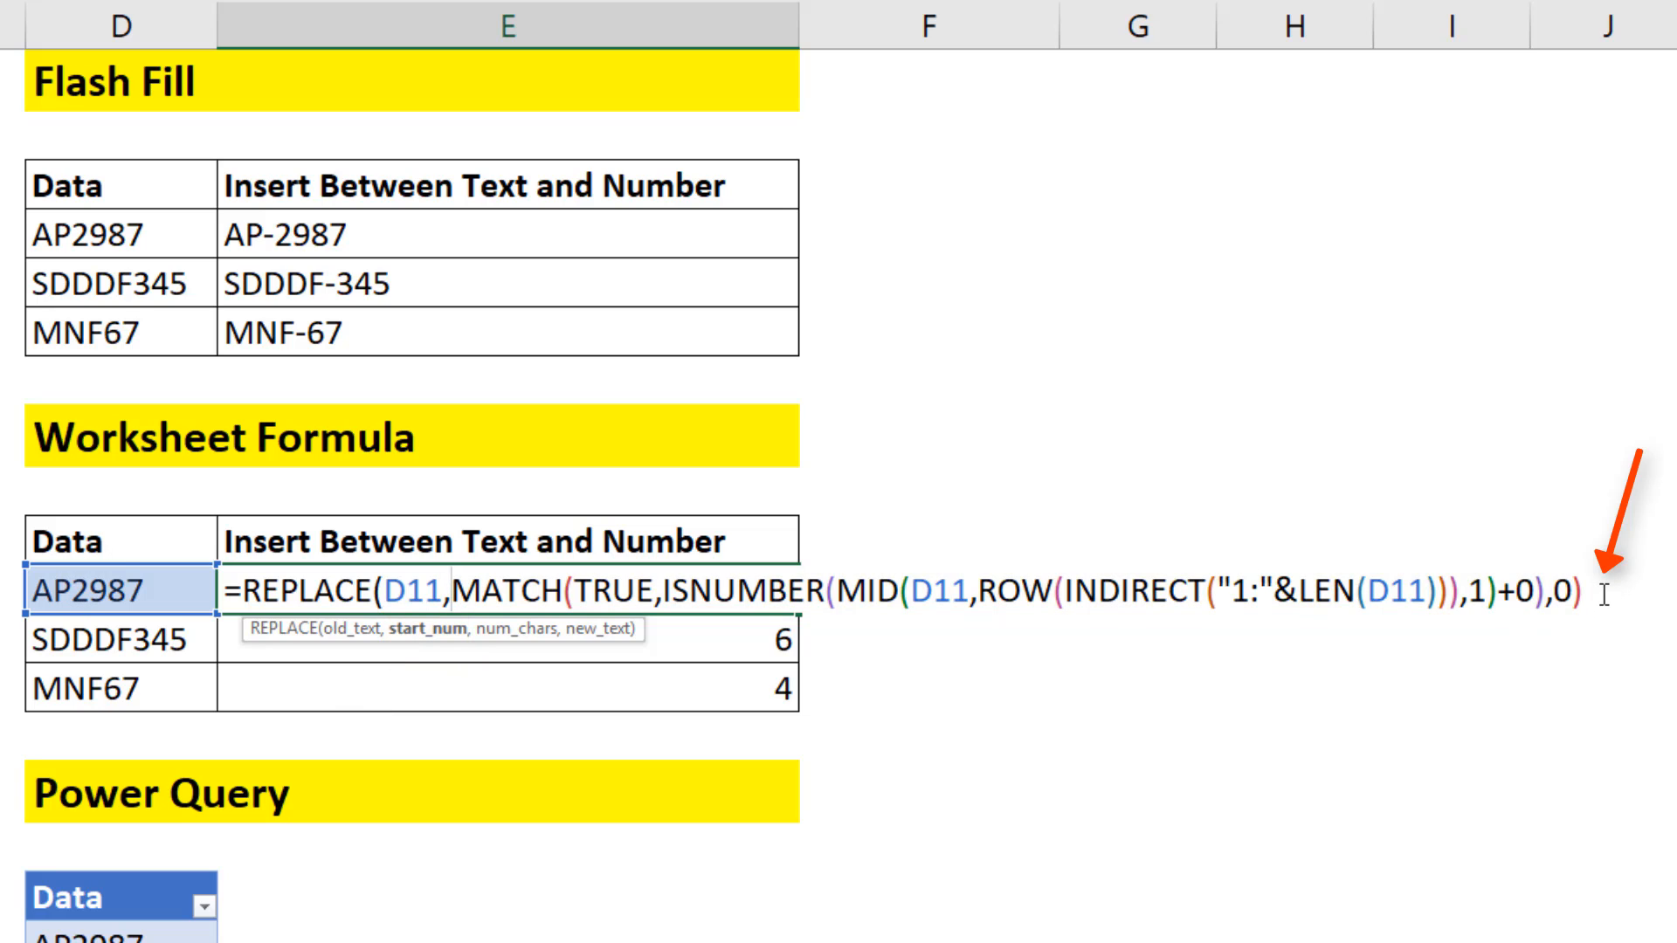
- Complete REPLACE with 0 characters and new text "-", and fill the formula down to the SDDDF345 and MNF67 rows
{"action": "type", "text": ","}
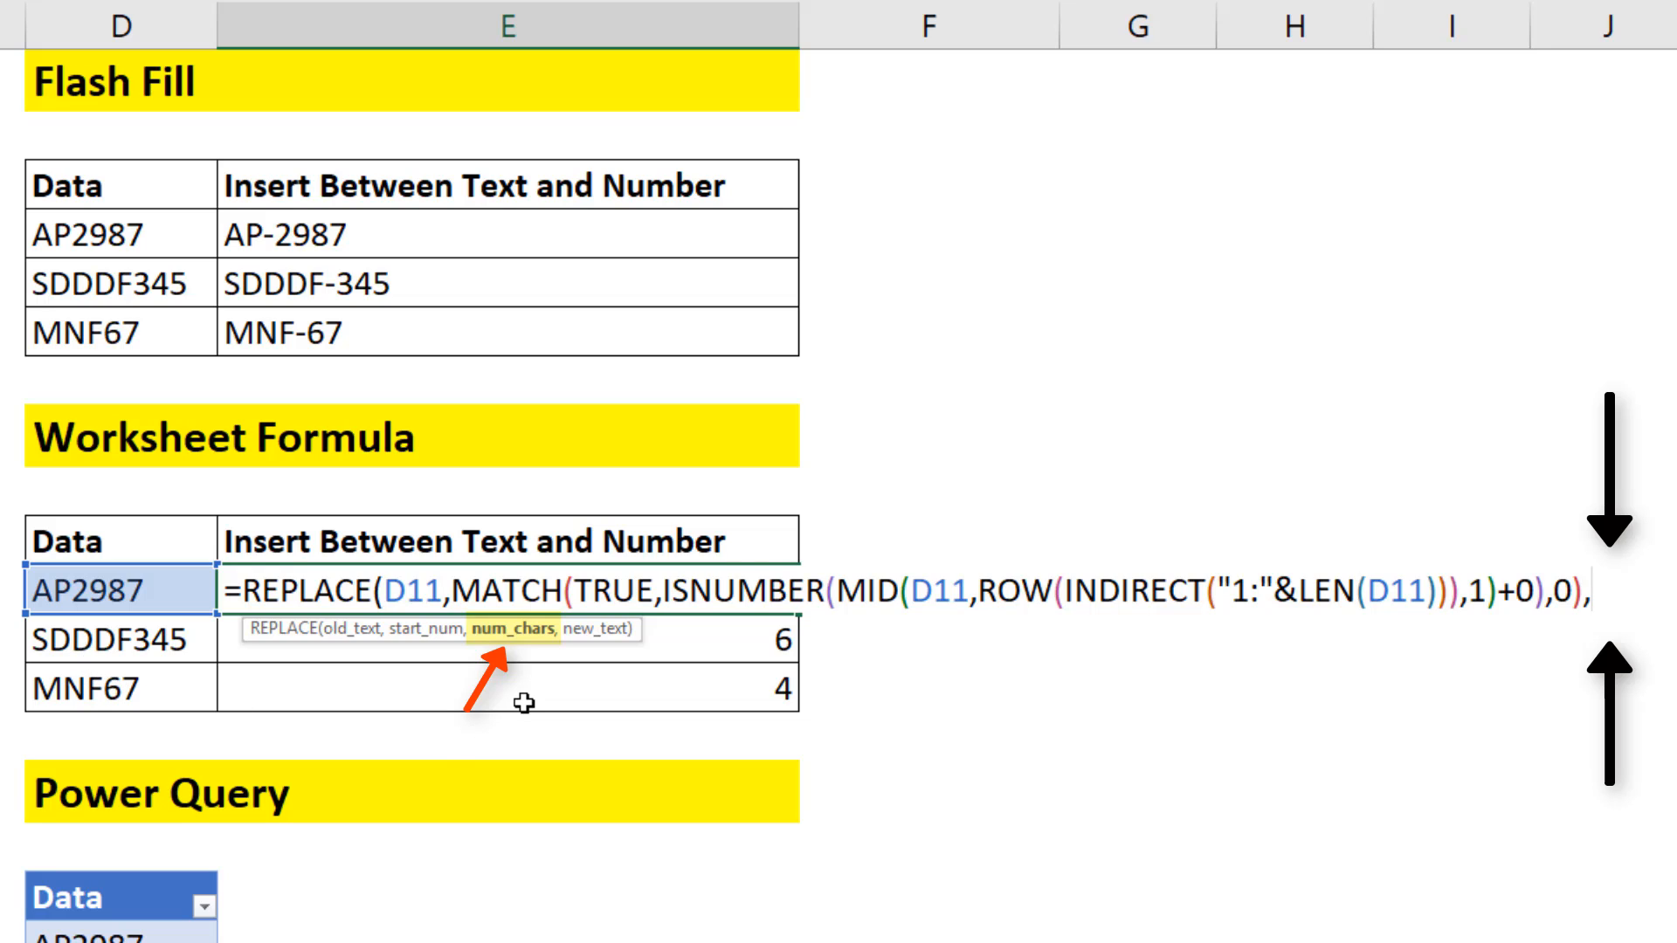
{"action": "type", "text": "0"}
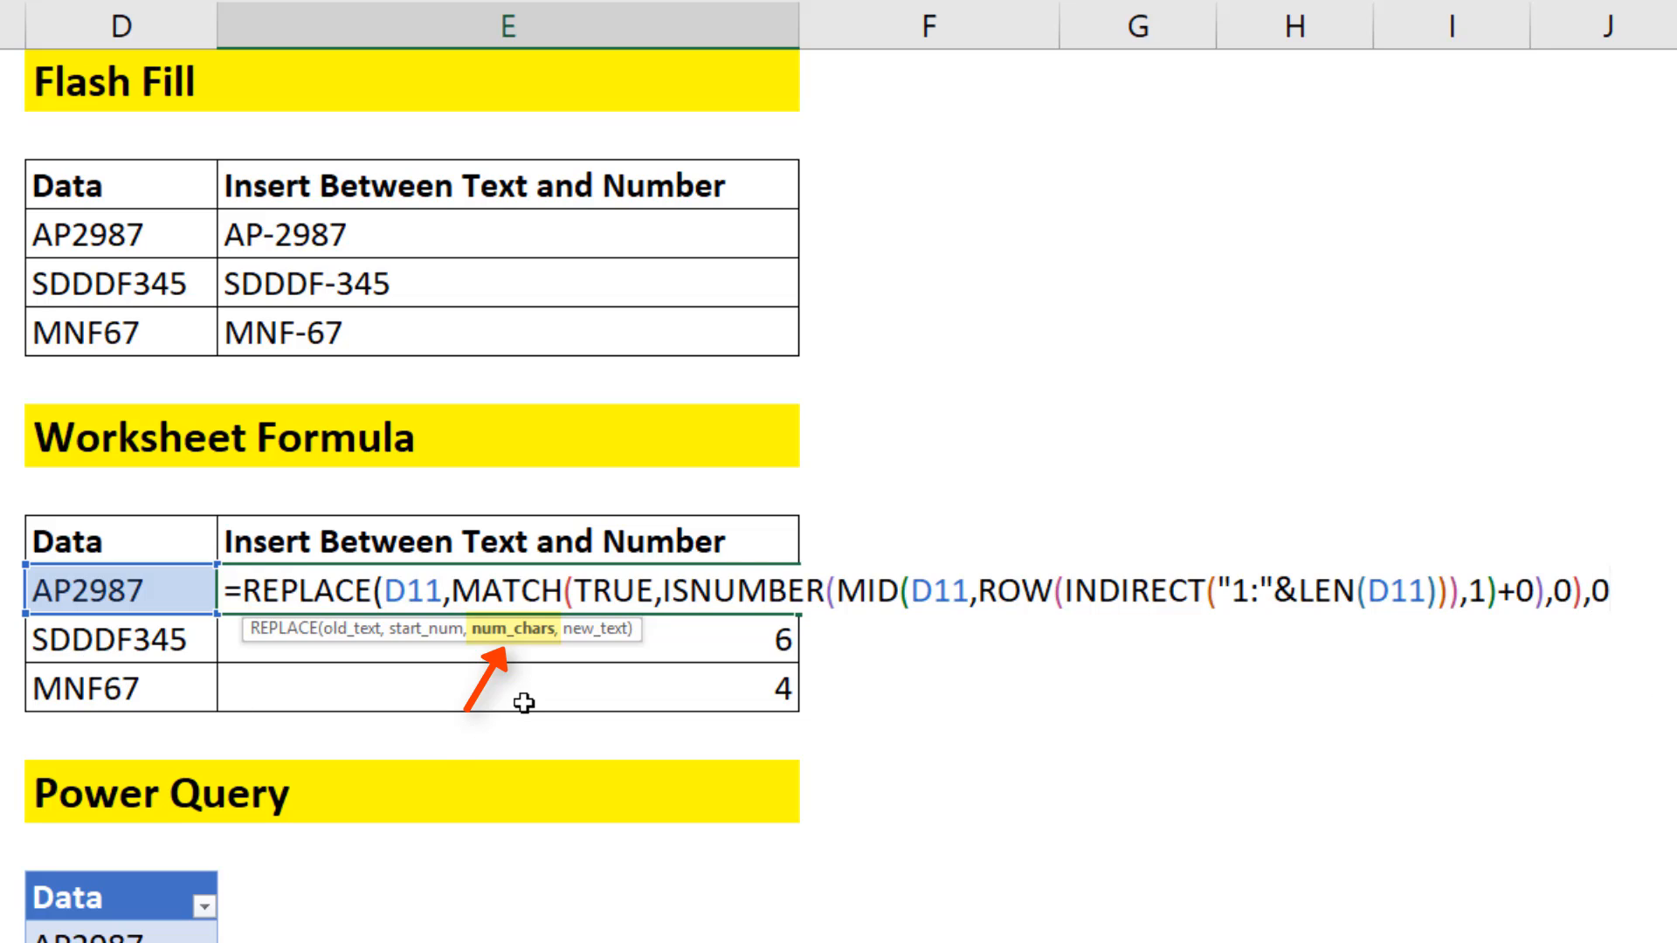
{"action": "type", "text": ",\"-"}
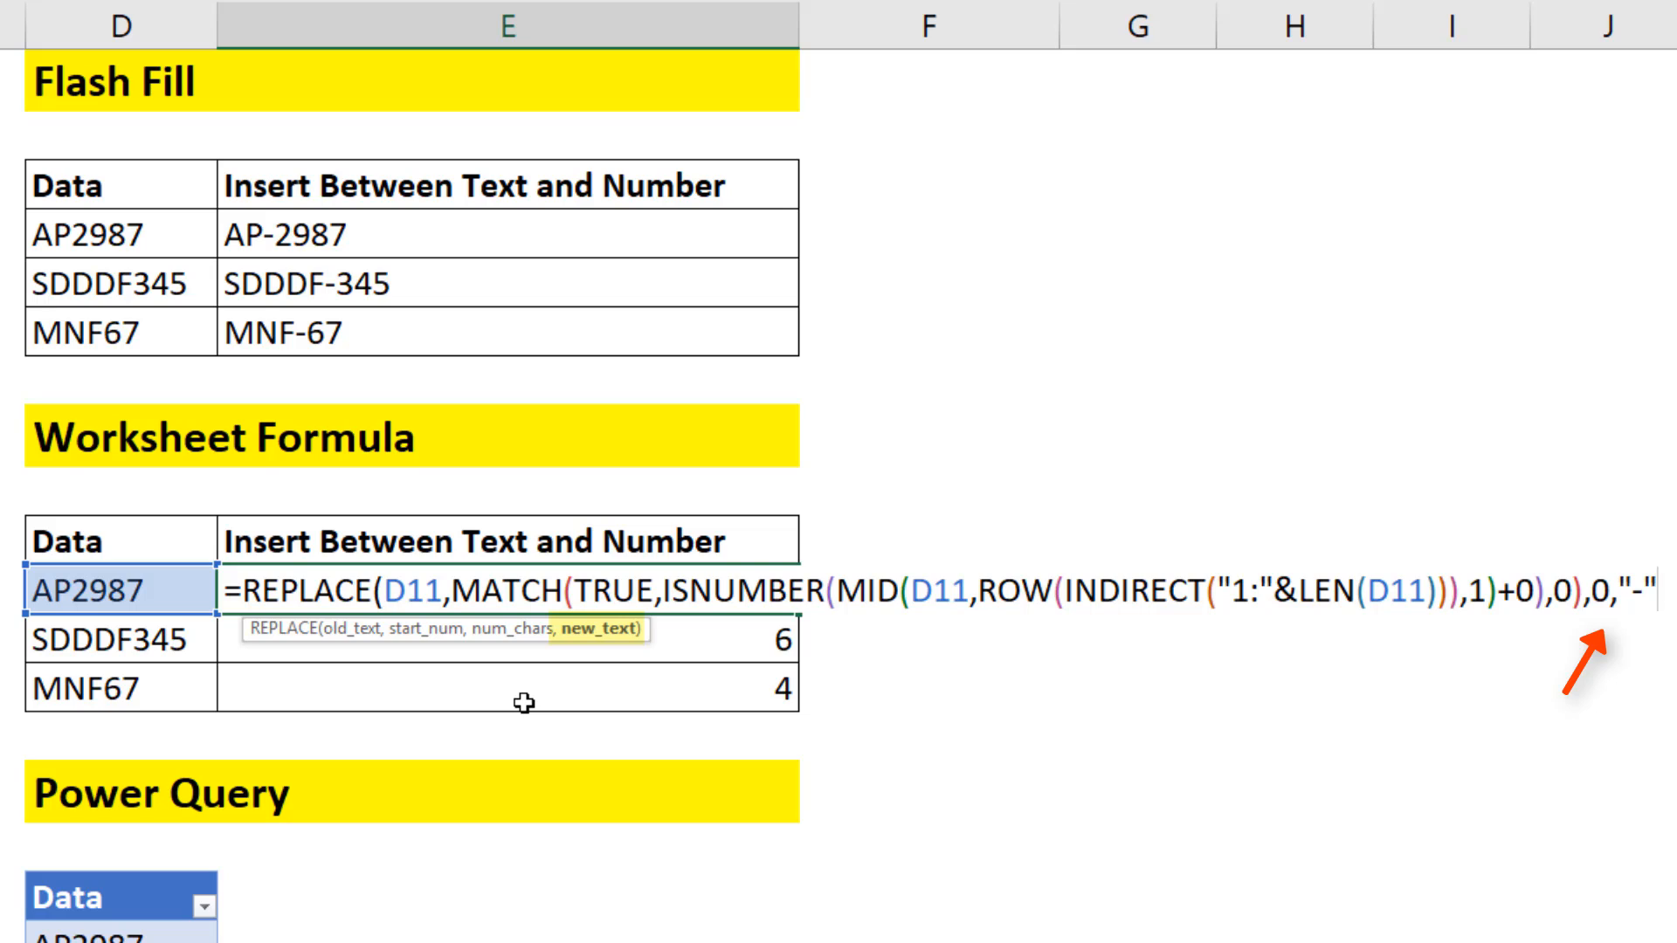
{"action": "type", "text": "\")"}
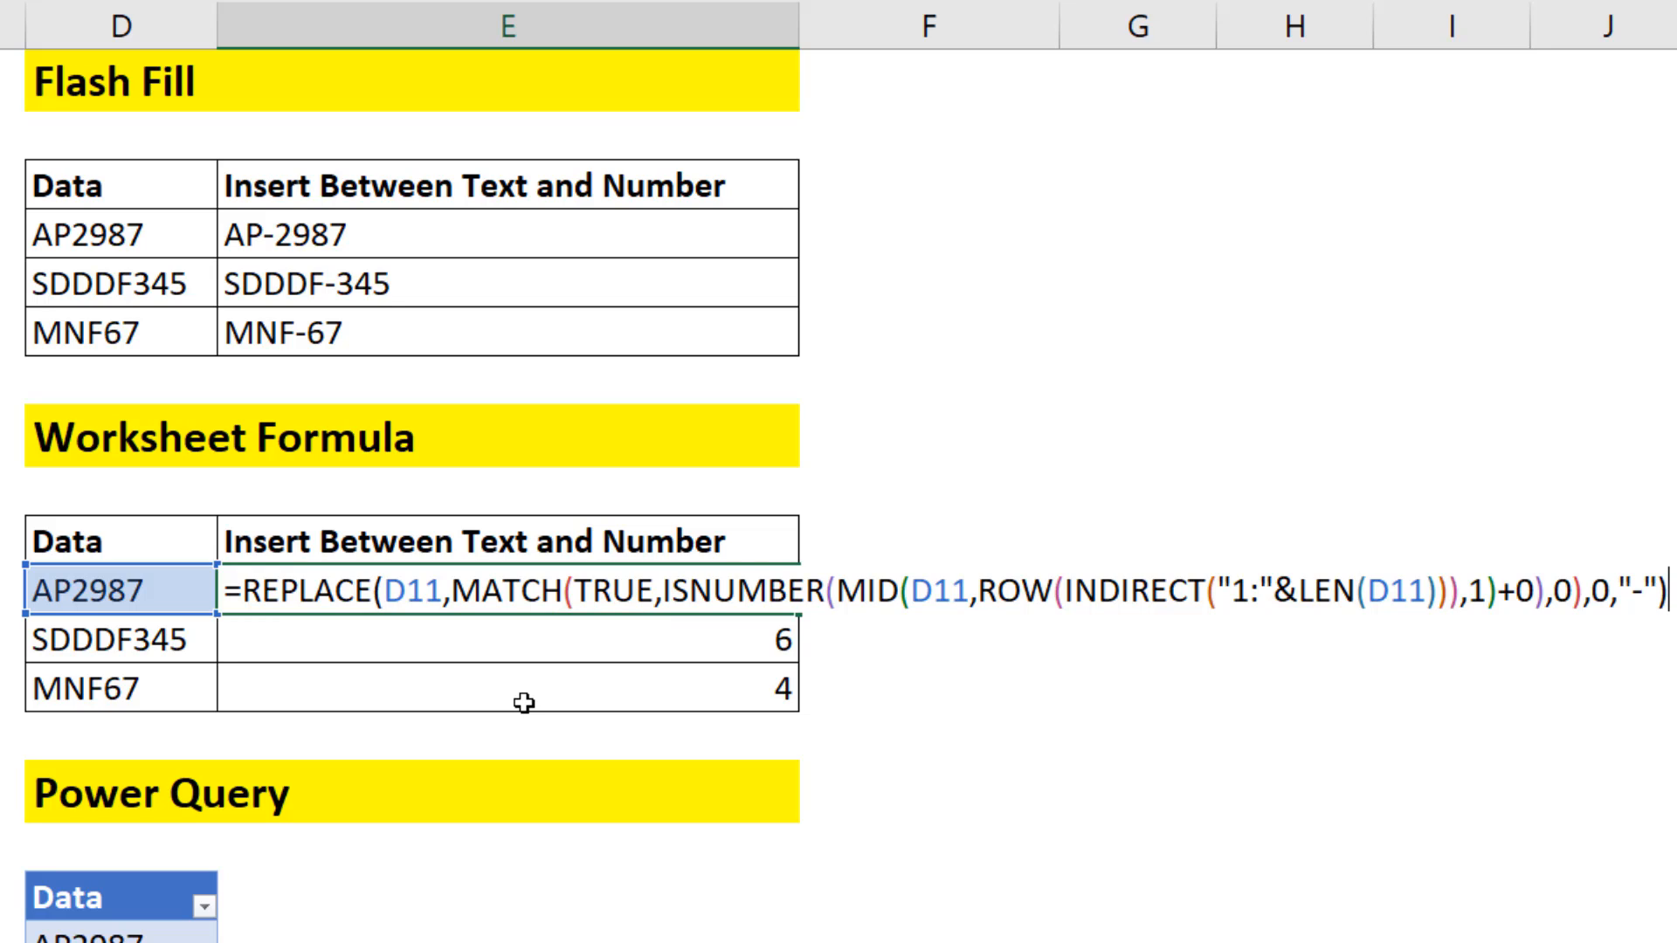
{"action": "key", "text": "ctrl+Return"}
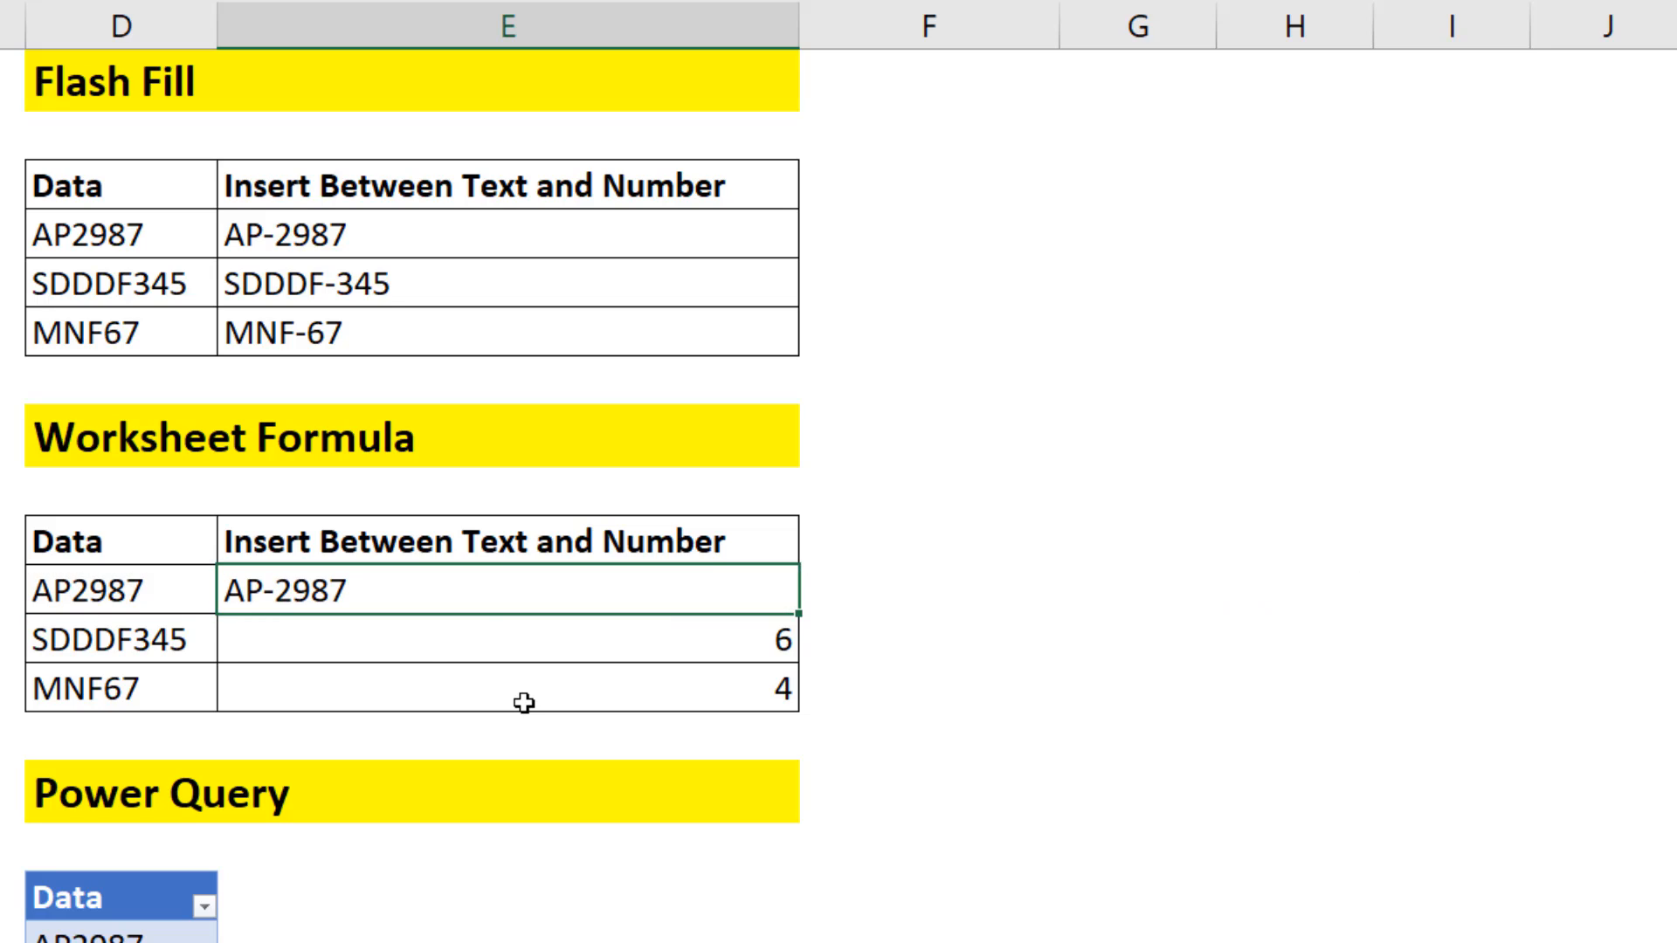
{"action": "double_click", "coordinate": [797, 615]}
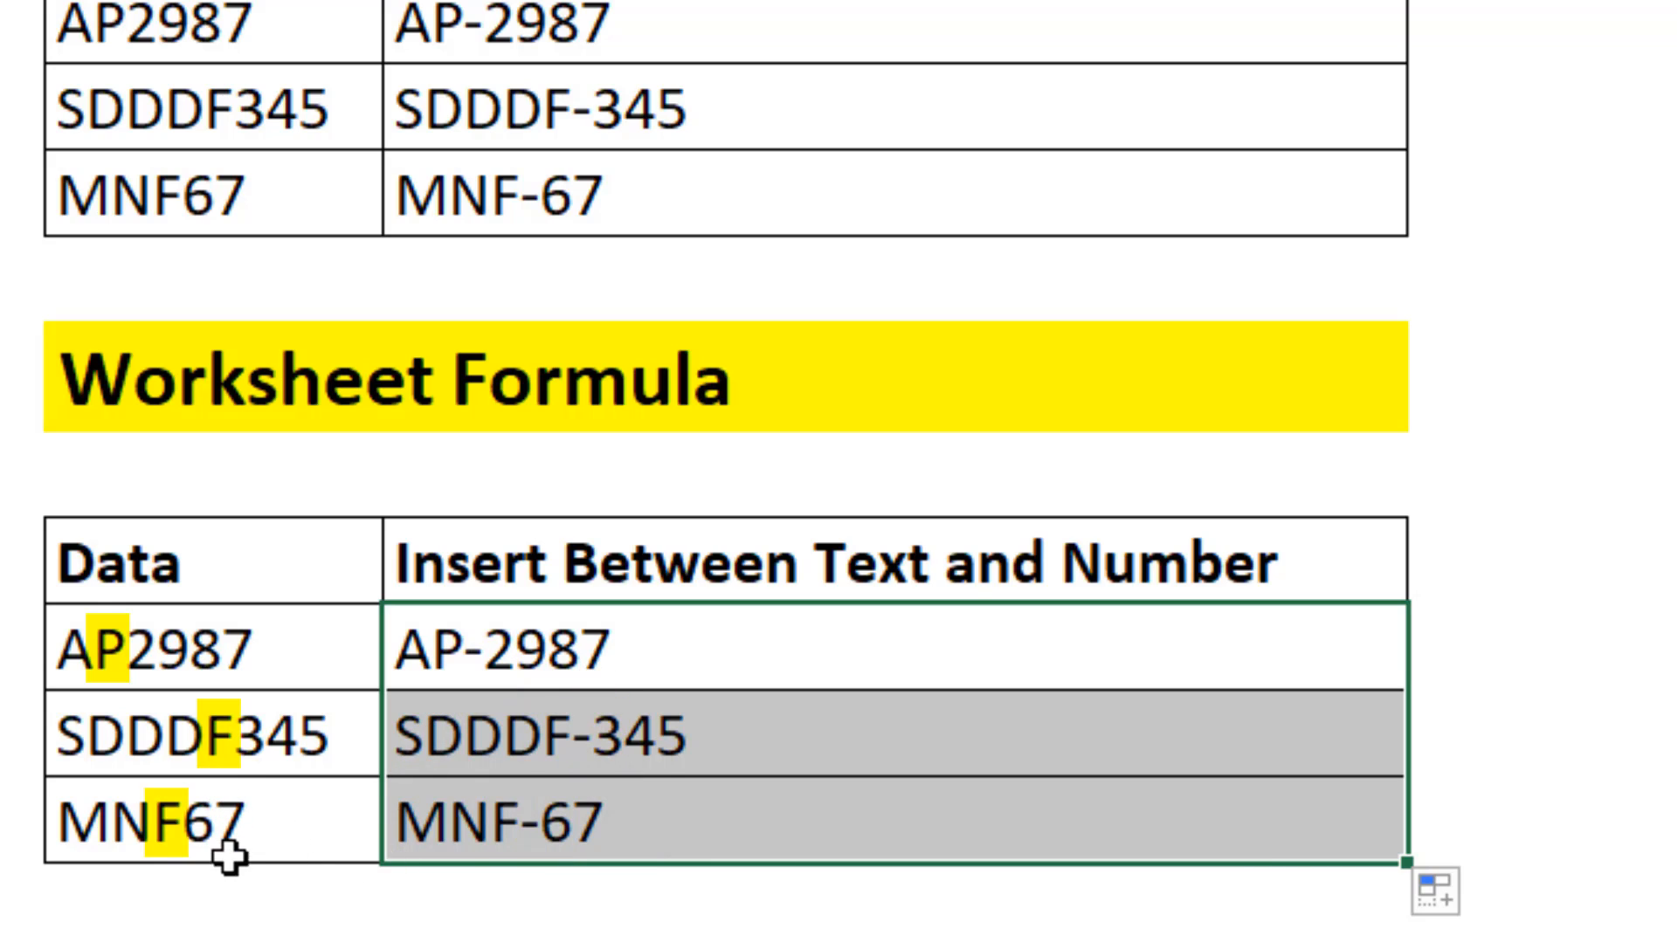
- Replace the AP prefix in D11 of the Worksheet Formula data with RAD
{"action": "double_click", "coordinate": [123, 650]}
{"action": "left_click_drag", "start_coordinate": [129, 645], "coordinate": [12, 644]}
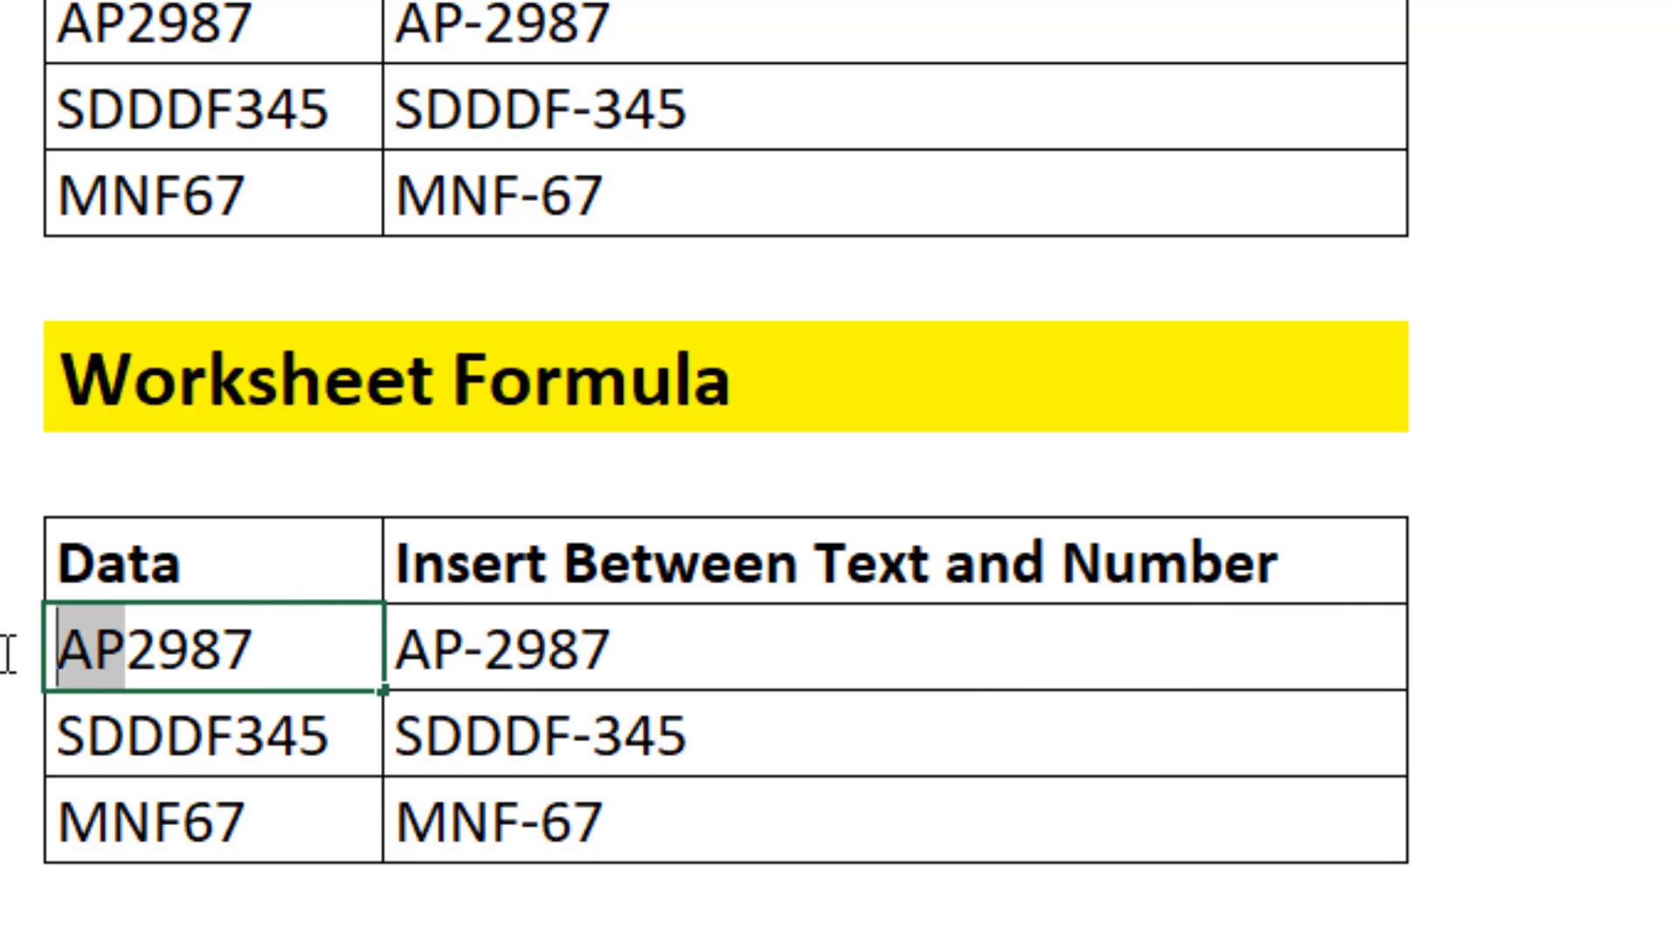
{"action": "type", "text": "RAD"}
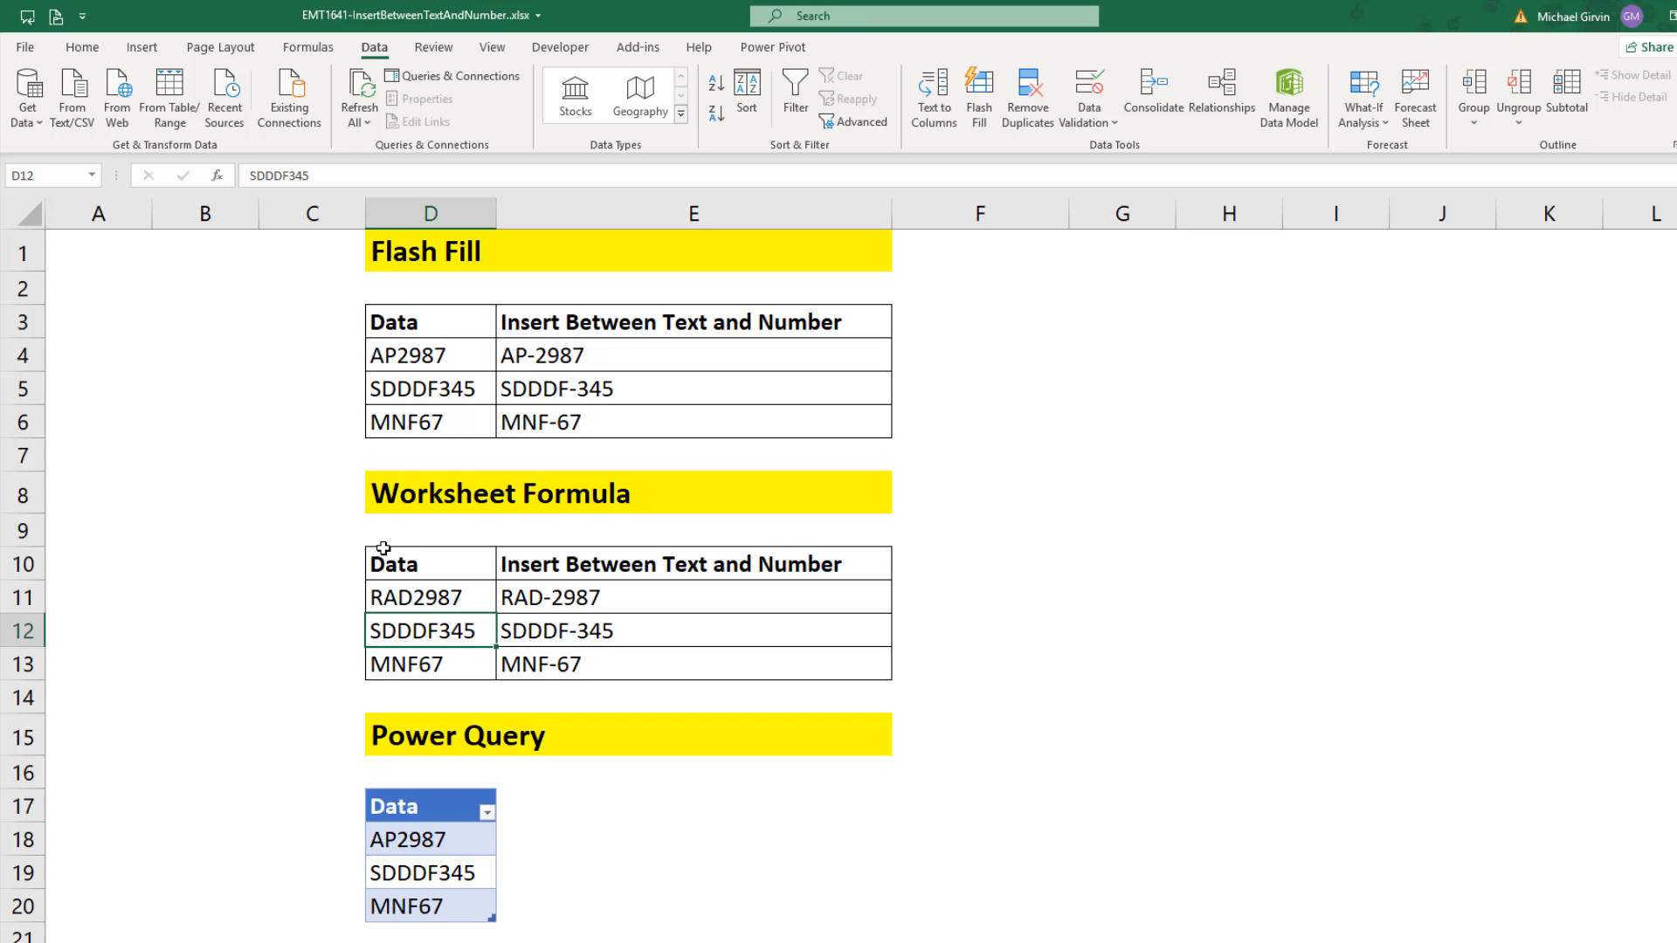
- Review the complete REPLACE formula in E11 and leave it unedited
{"action": "left_click", "coordinate": [572, 598]}
{"action": "key", "text": "F2"}
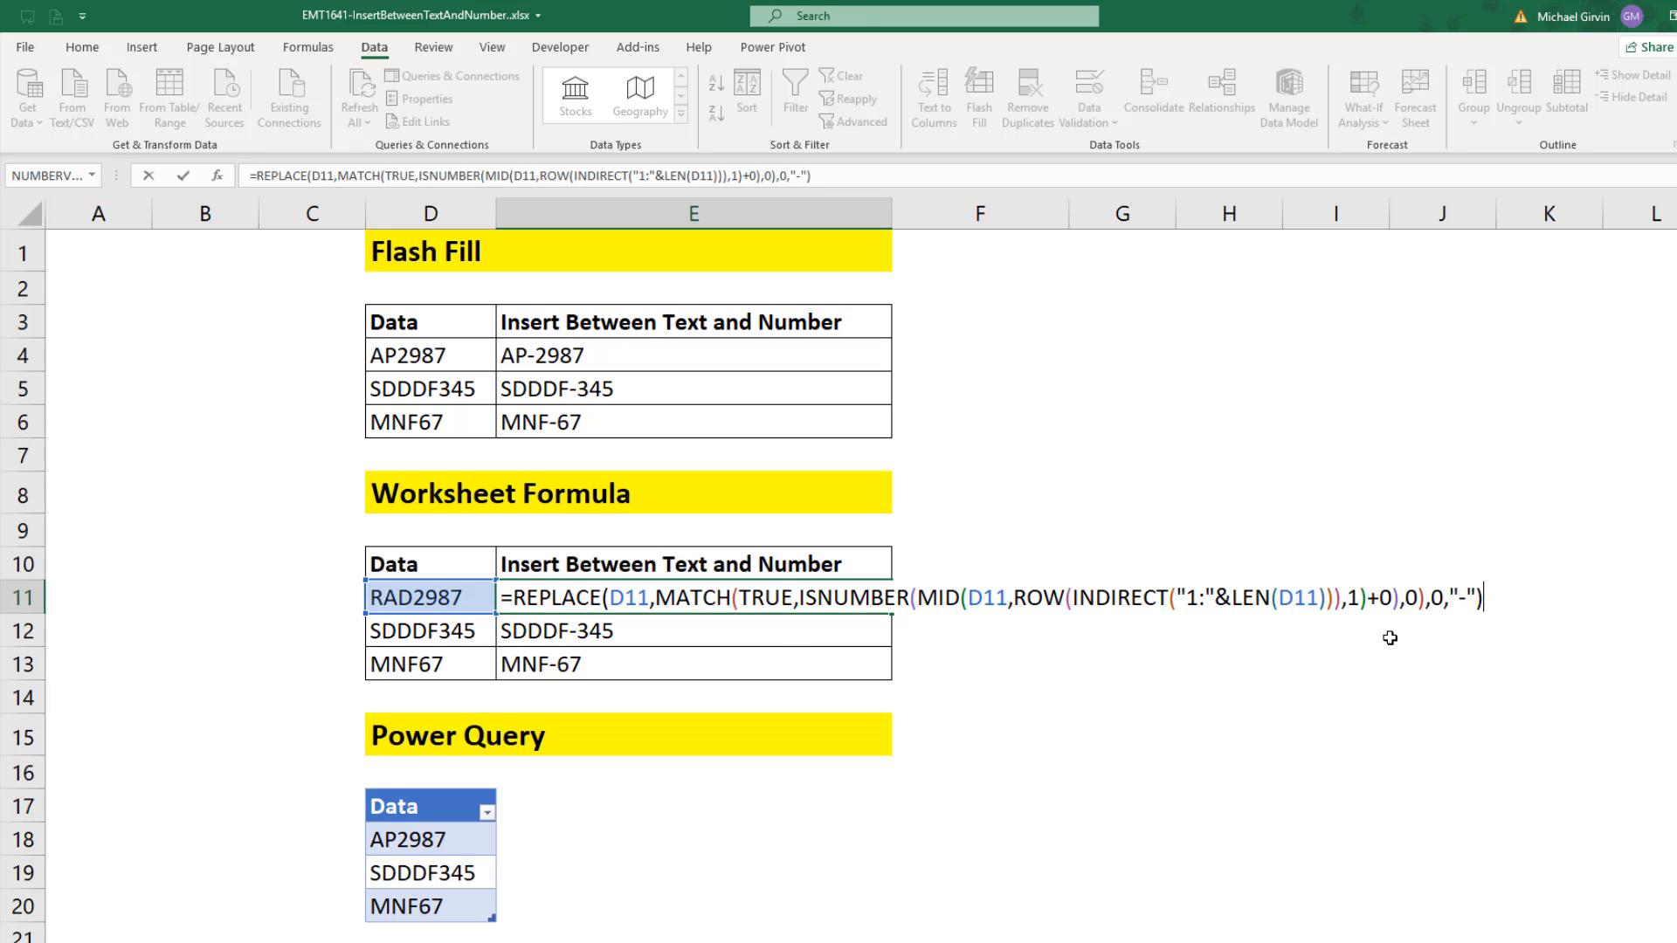
{"action": "key", "text": "ctrl+Return"}
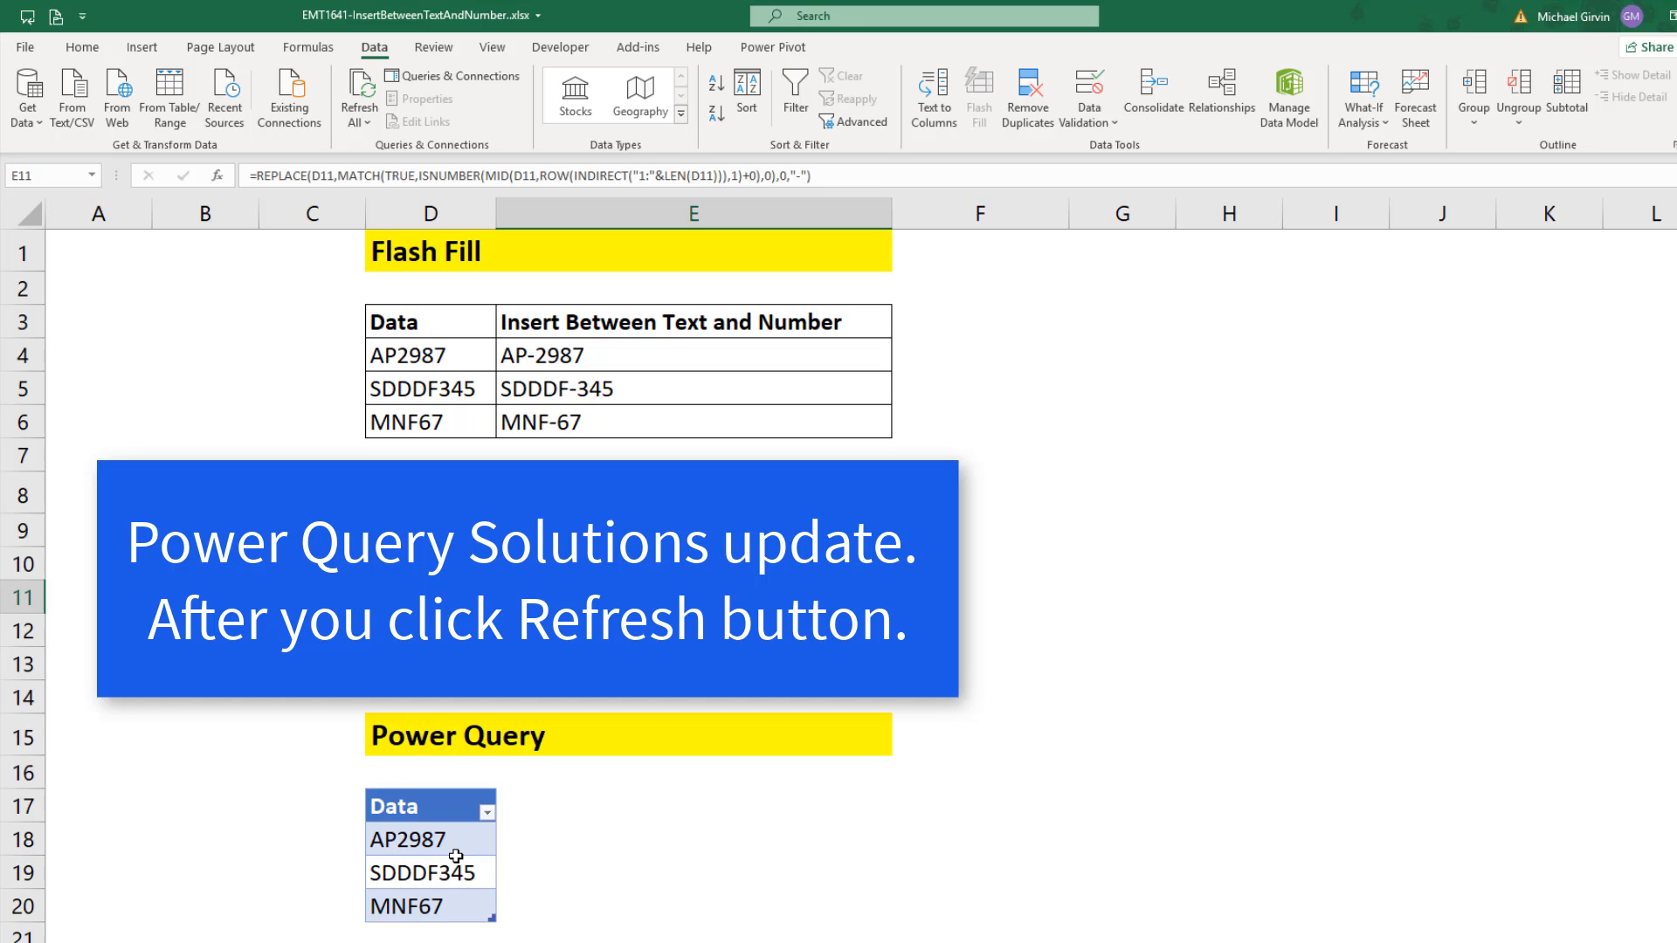
- Create a Power Query query from the Data table under Power Query and name it InsertDash-AfterText
{"action": "left_click", "coordinate": [450, 846]}
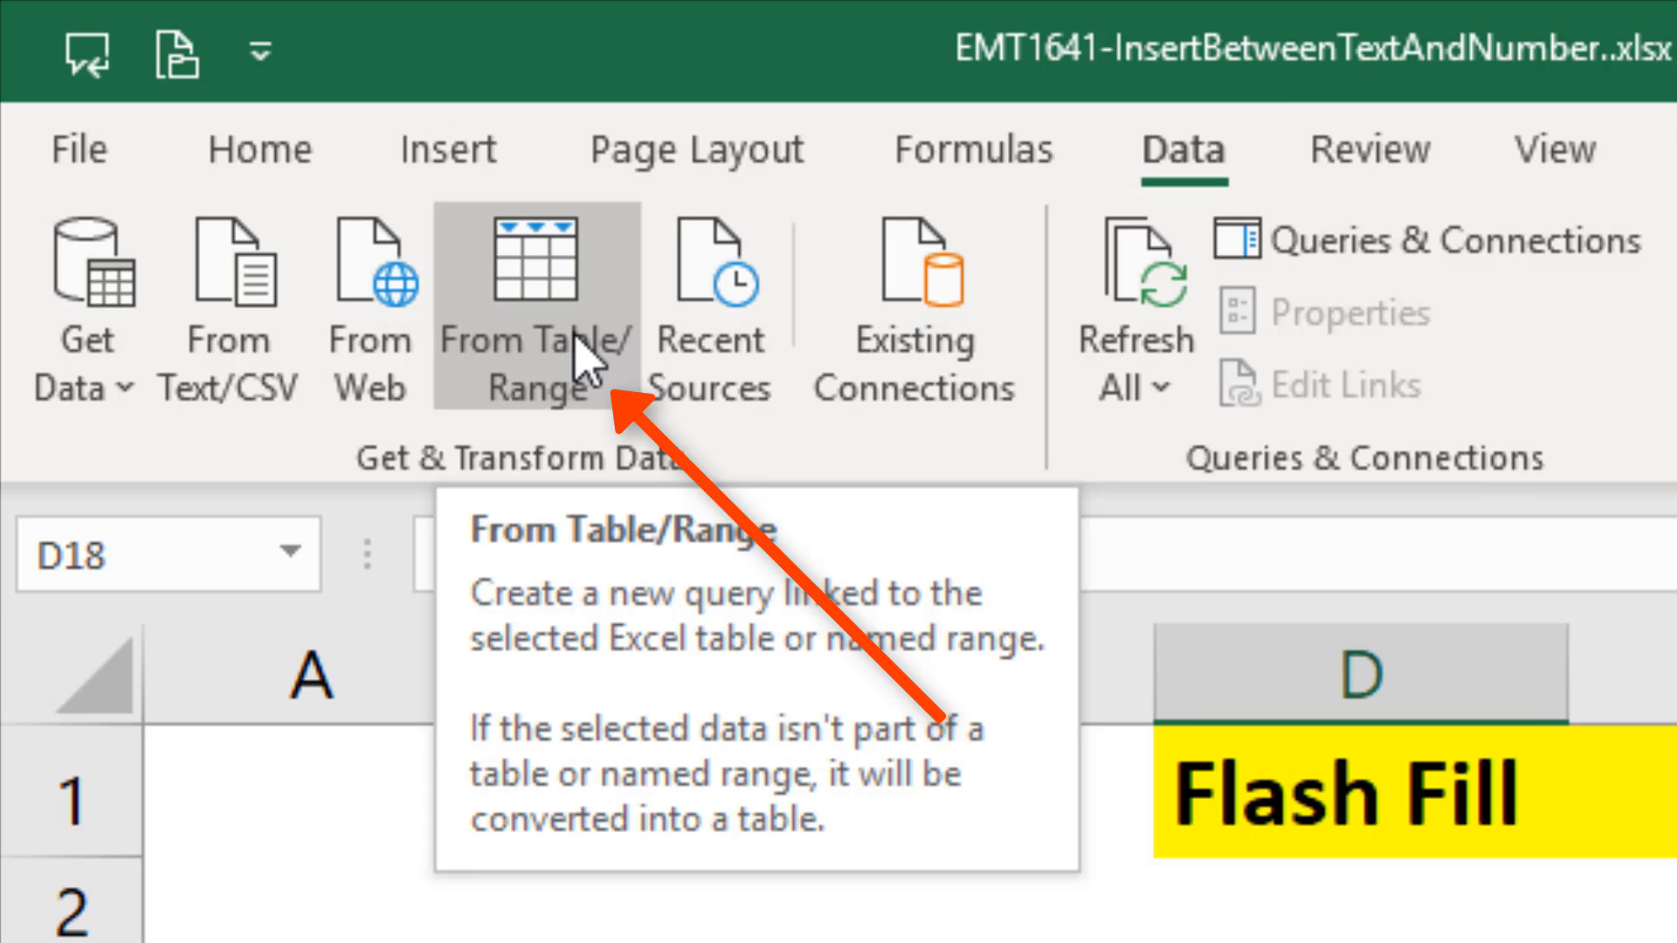
{"action": "left_click", "coordinate": [576, 349]}
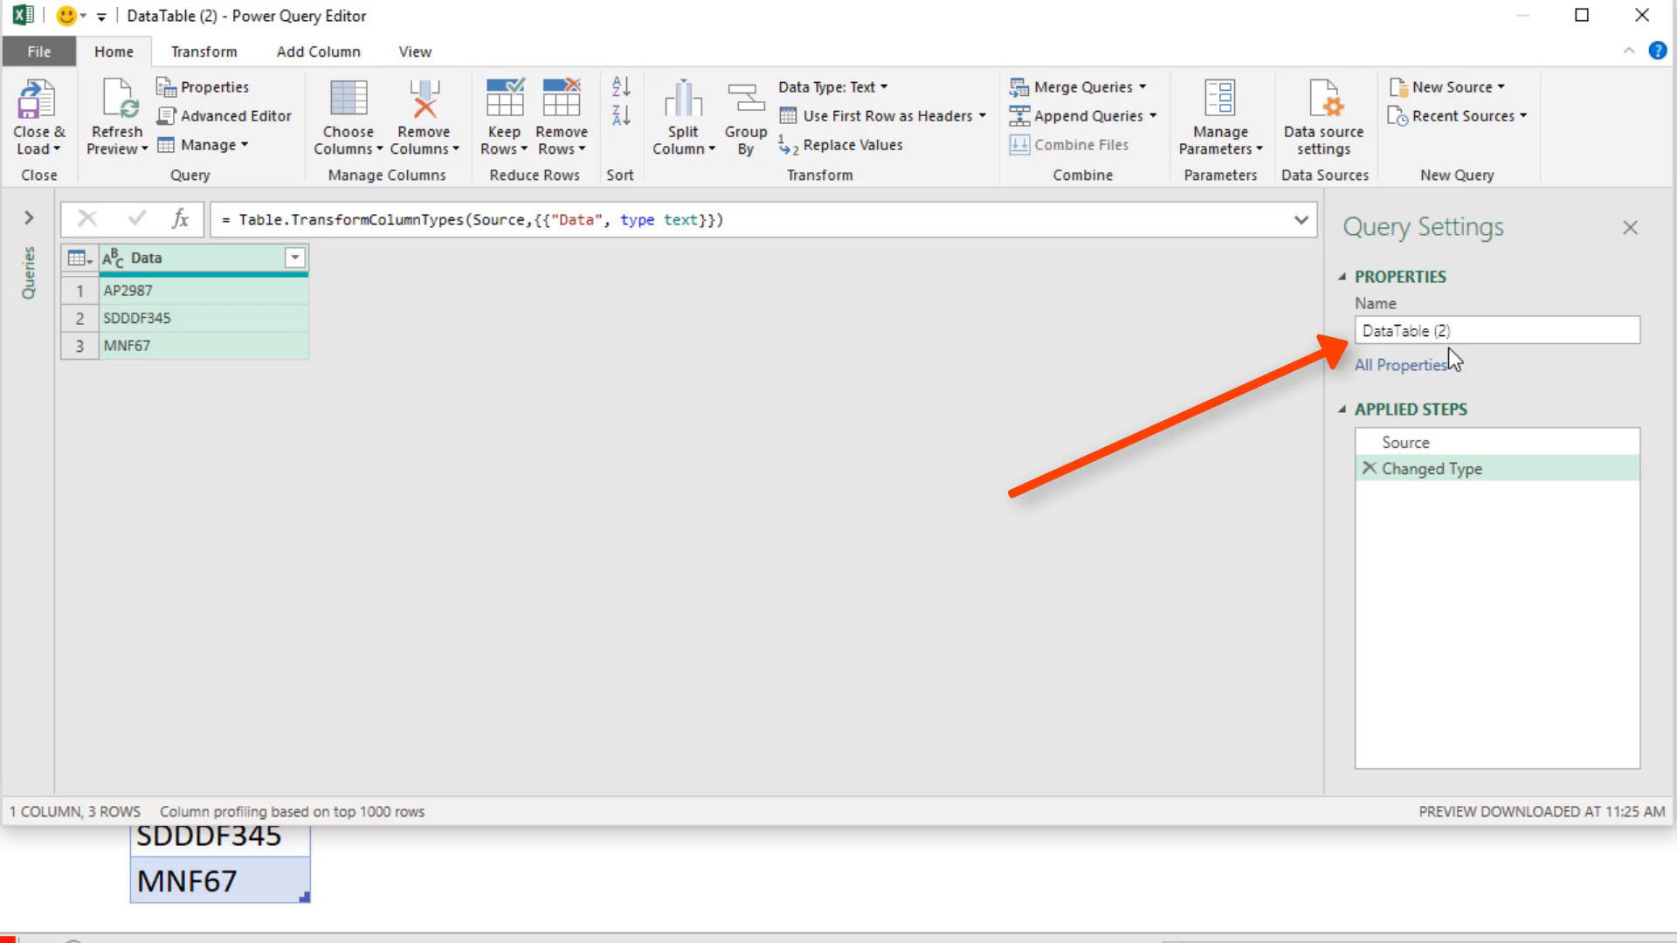
{"action": "left_click_drag", "start_coordinate": [1319, 492], "coordinate": [1209, 505]}
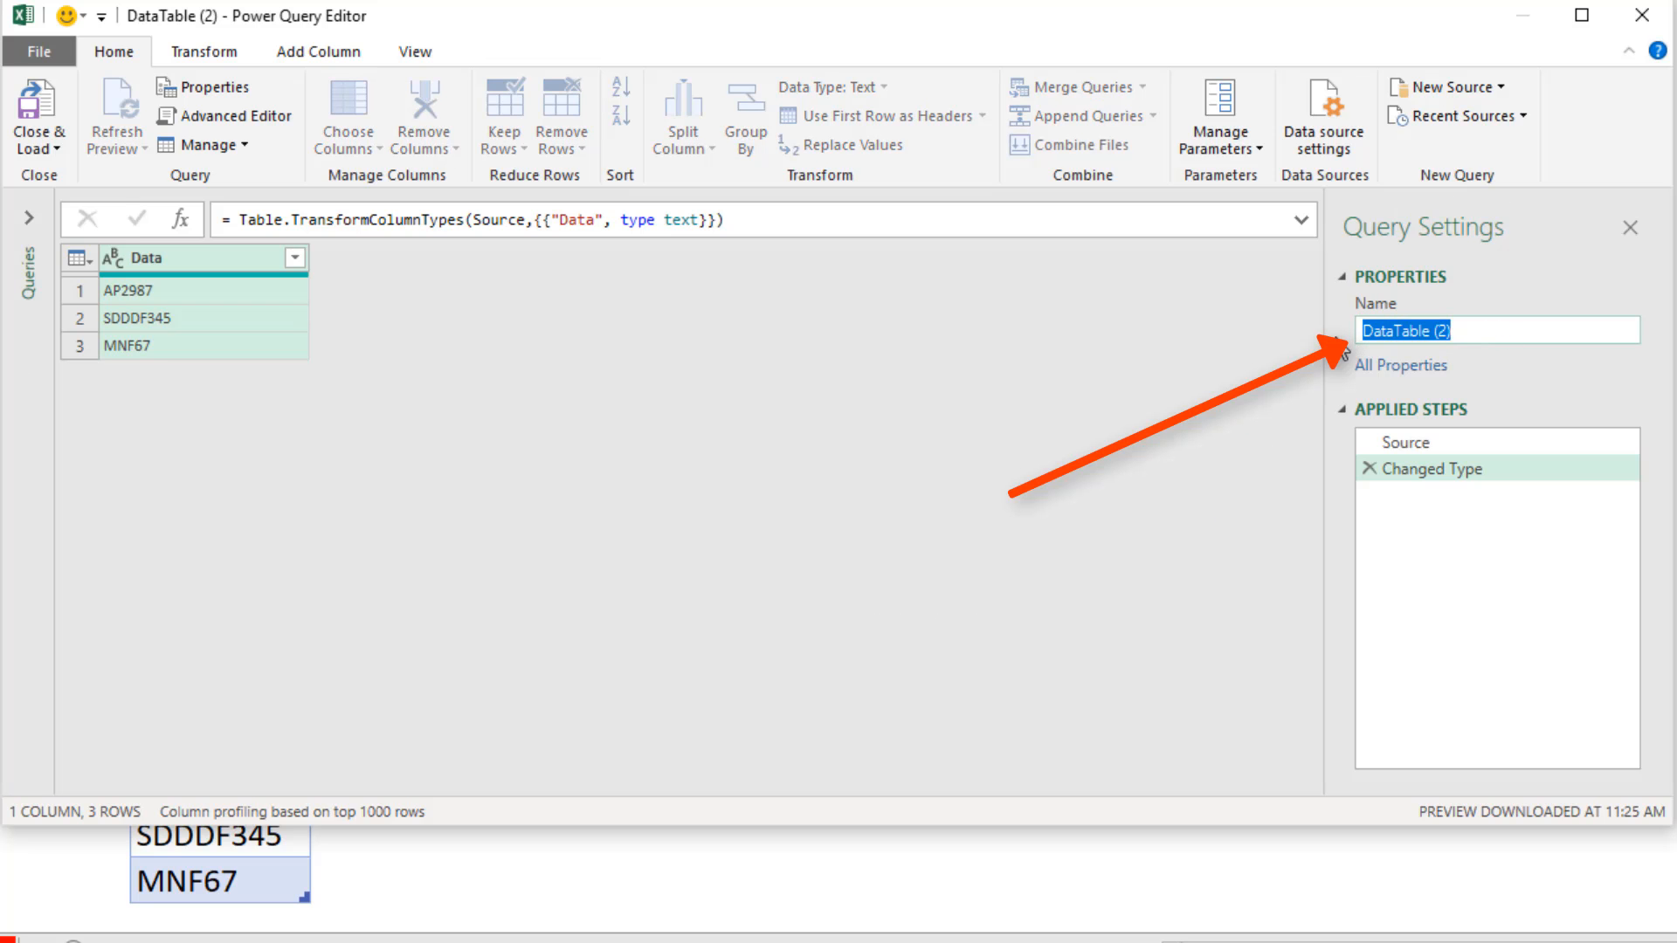
{"action": "type", "text": "InsertDash-AfterText"}
{"action": "key", "text": "Return"}
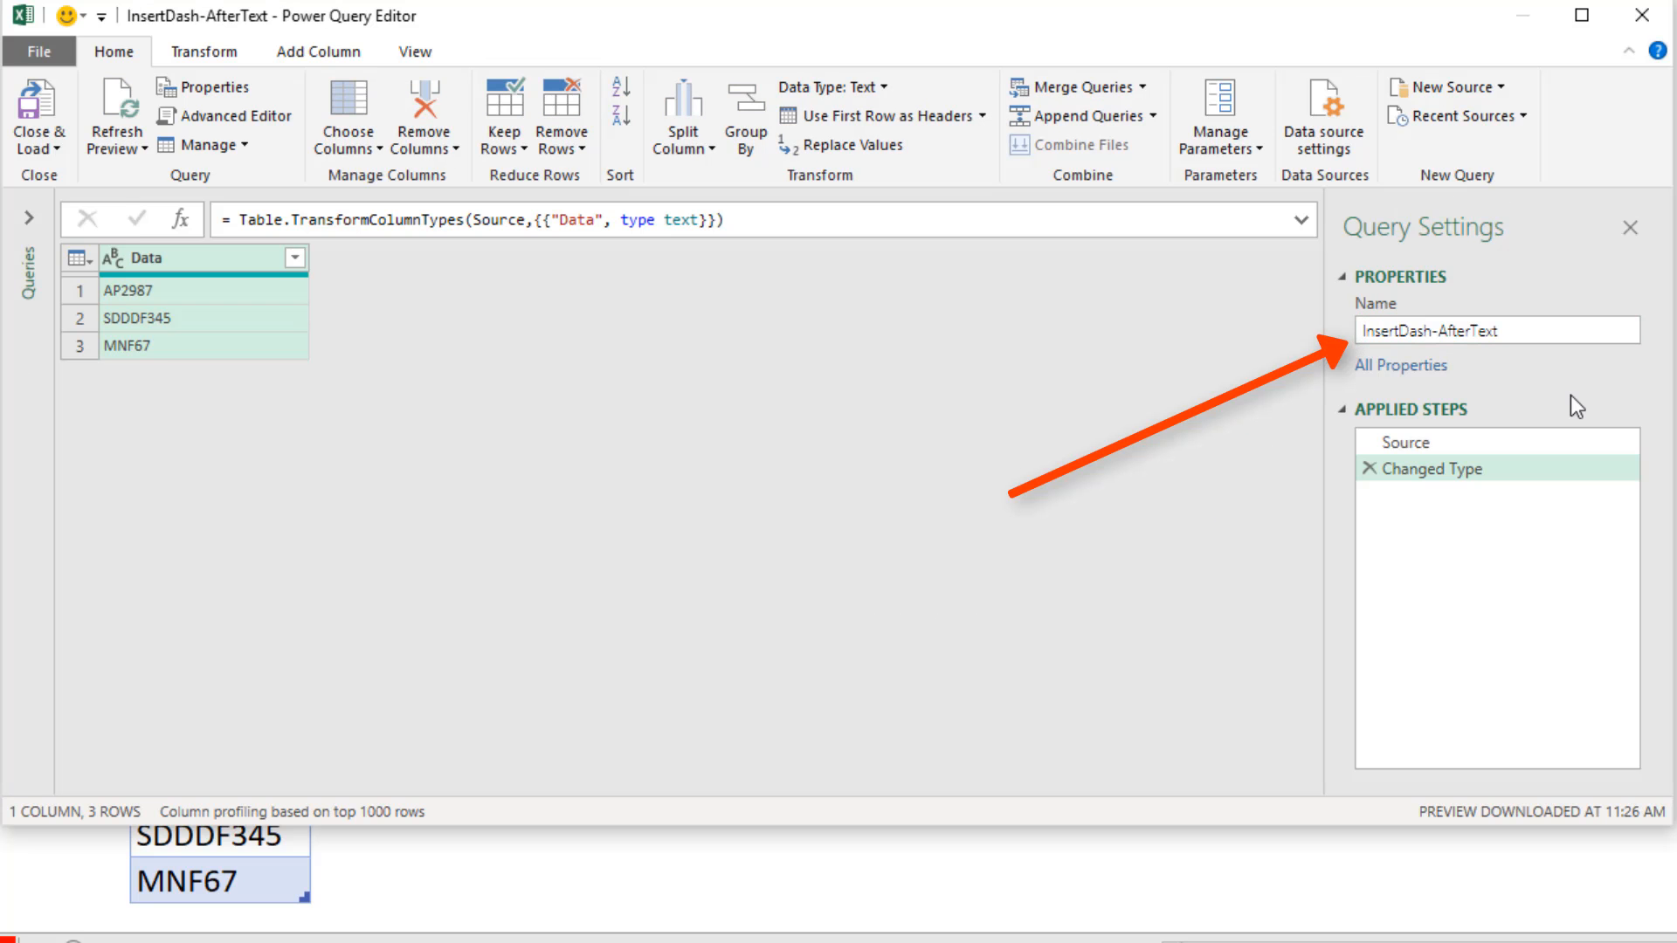
- Remove the Changed Type step and split the Data column by Non-Digit to Digit
{"action": "left_click", "coordinate": [1369, 469]}
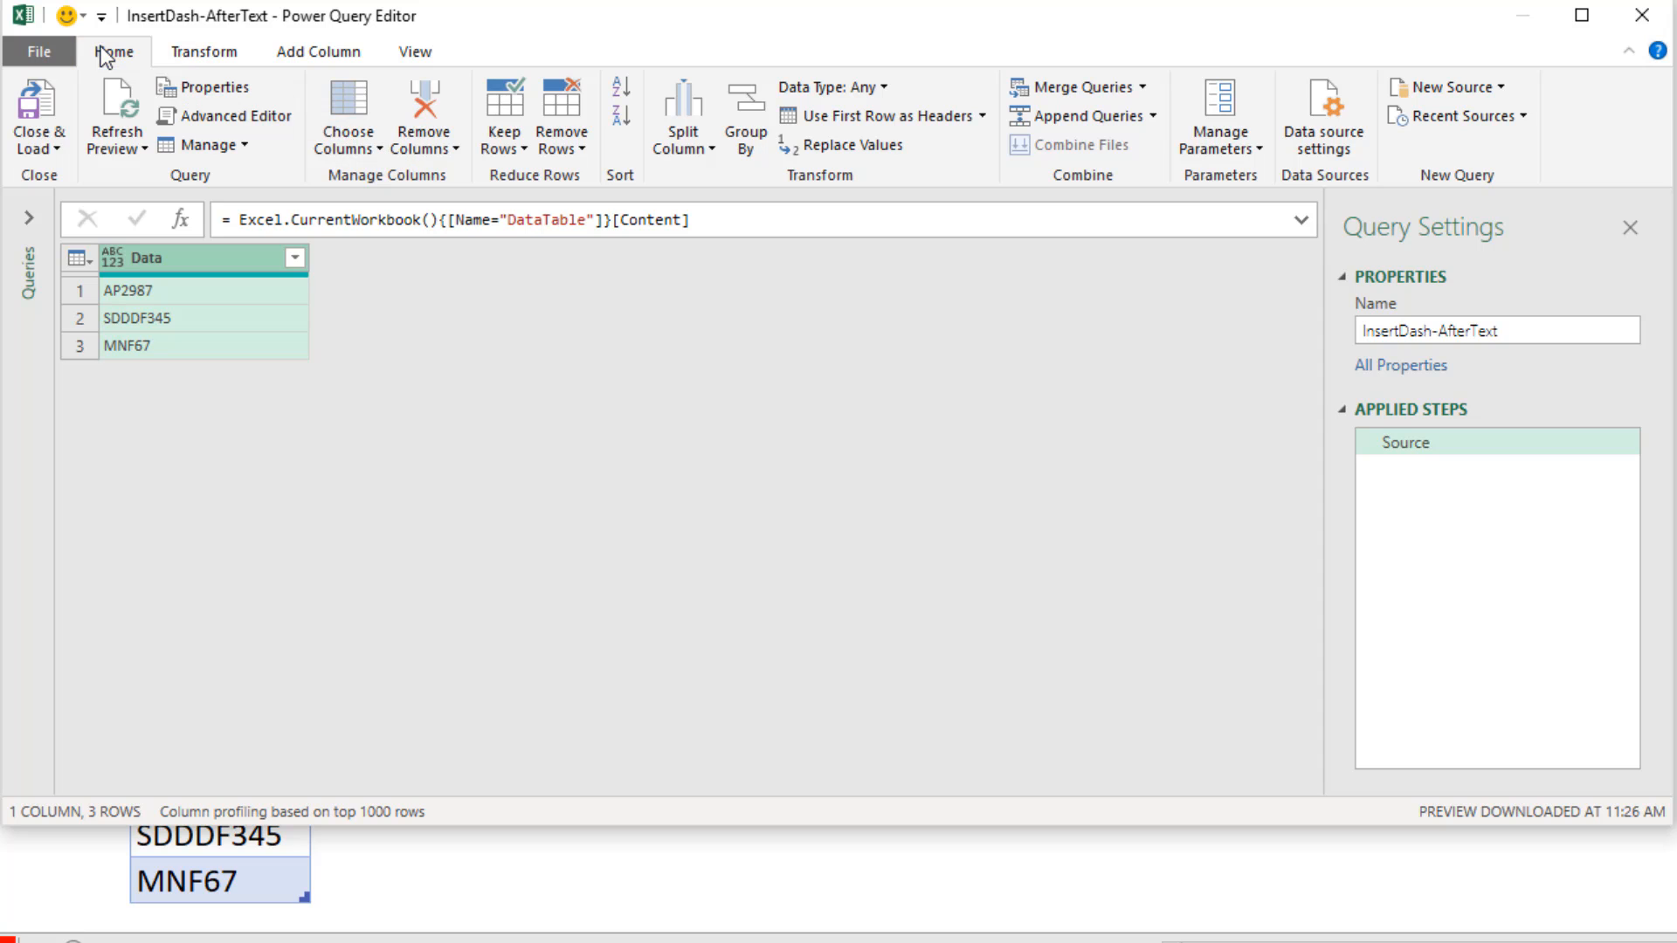
{"action": "left_click", "coordinate": [711, 150]}
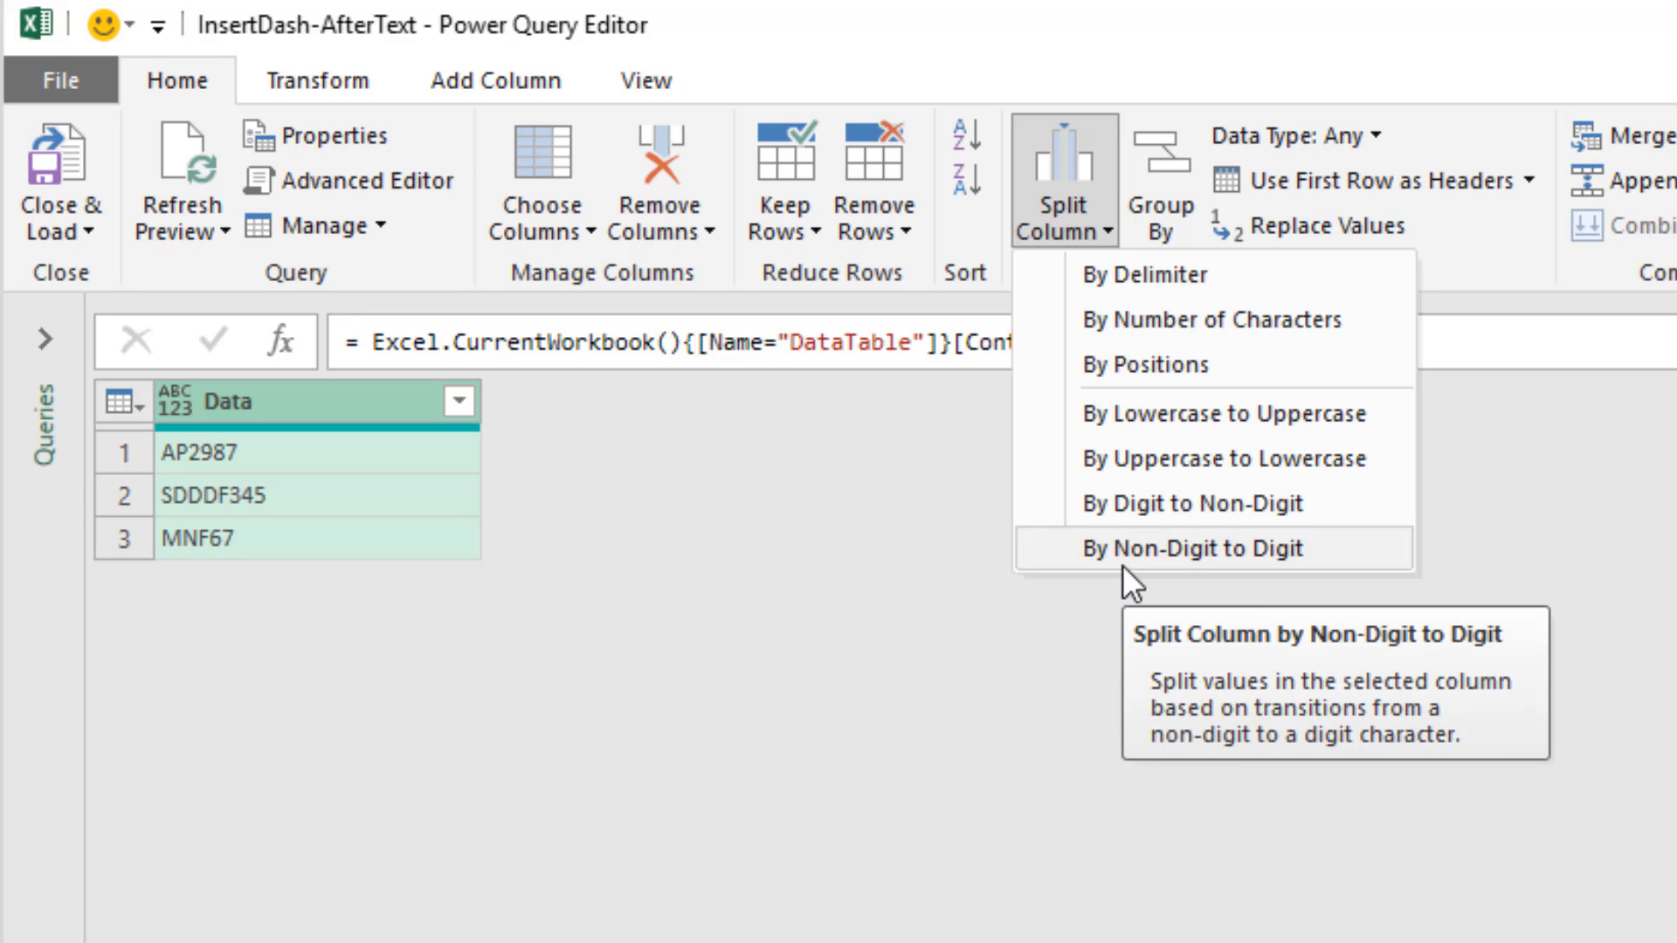
{"action": "left_click", "coordinate": [1123, 564]}
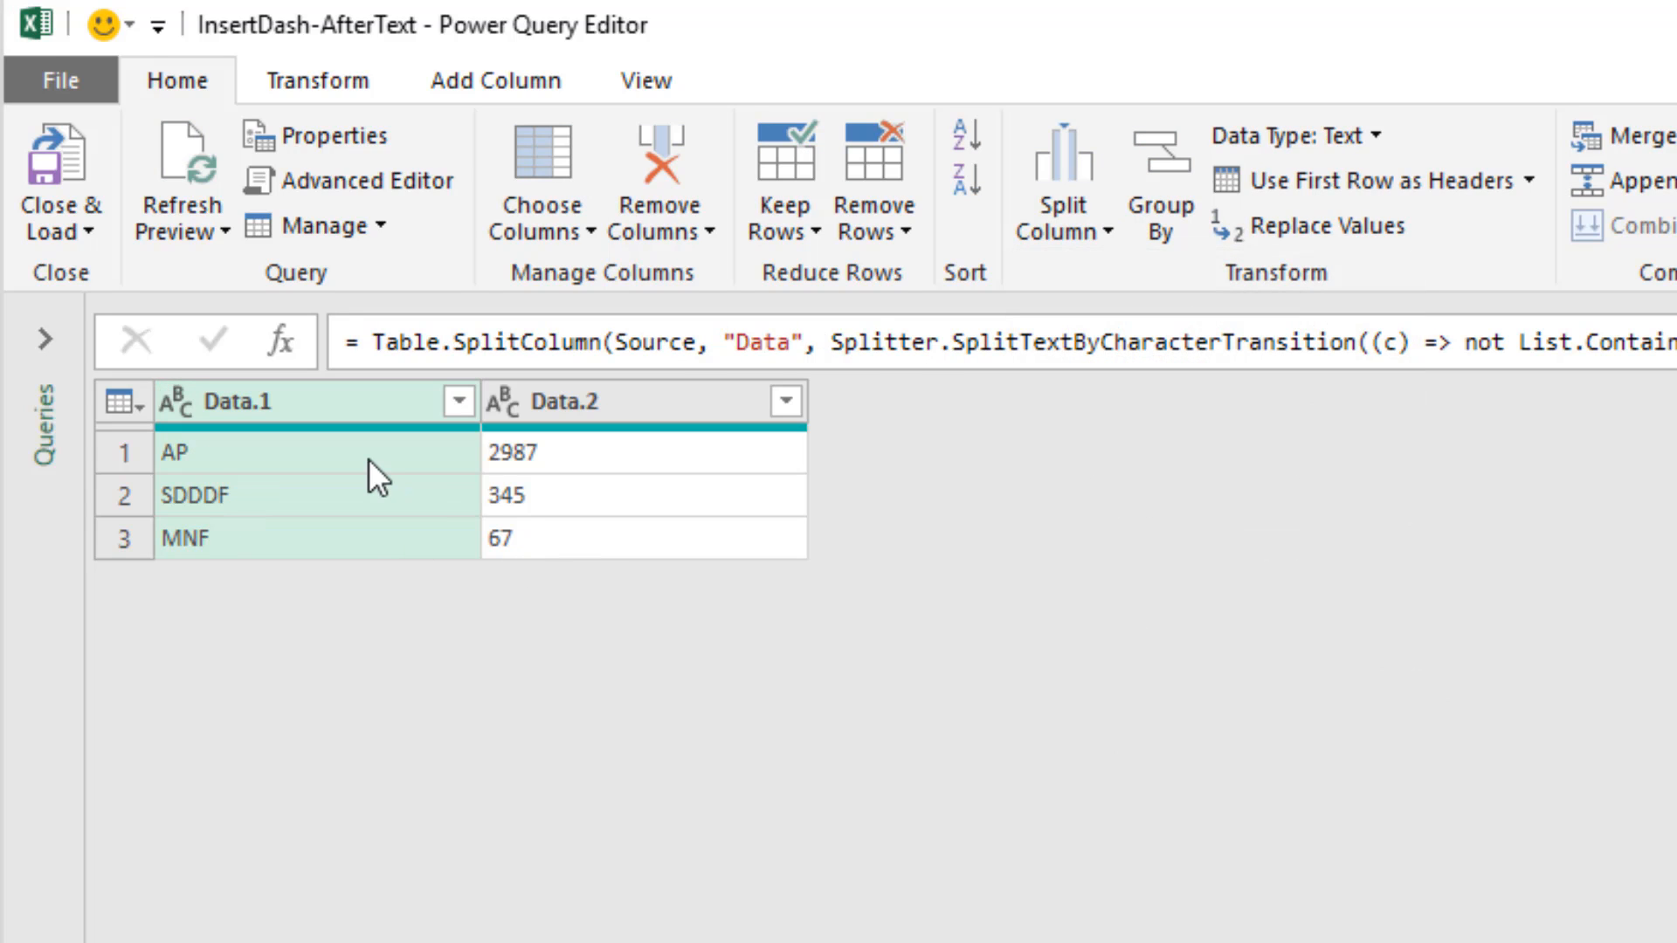
- Merge the Data.1 and Data.2 columns with the custom separator "-" into a column named Text-Number
{"action": "left_click", "coordinate": [642, 411], "text": "ctrl"}
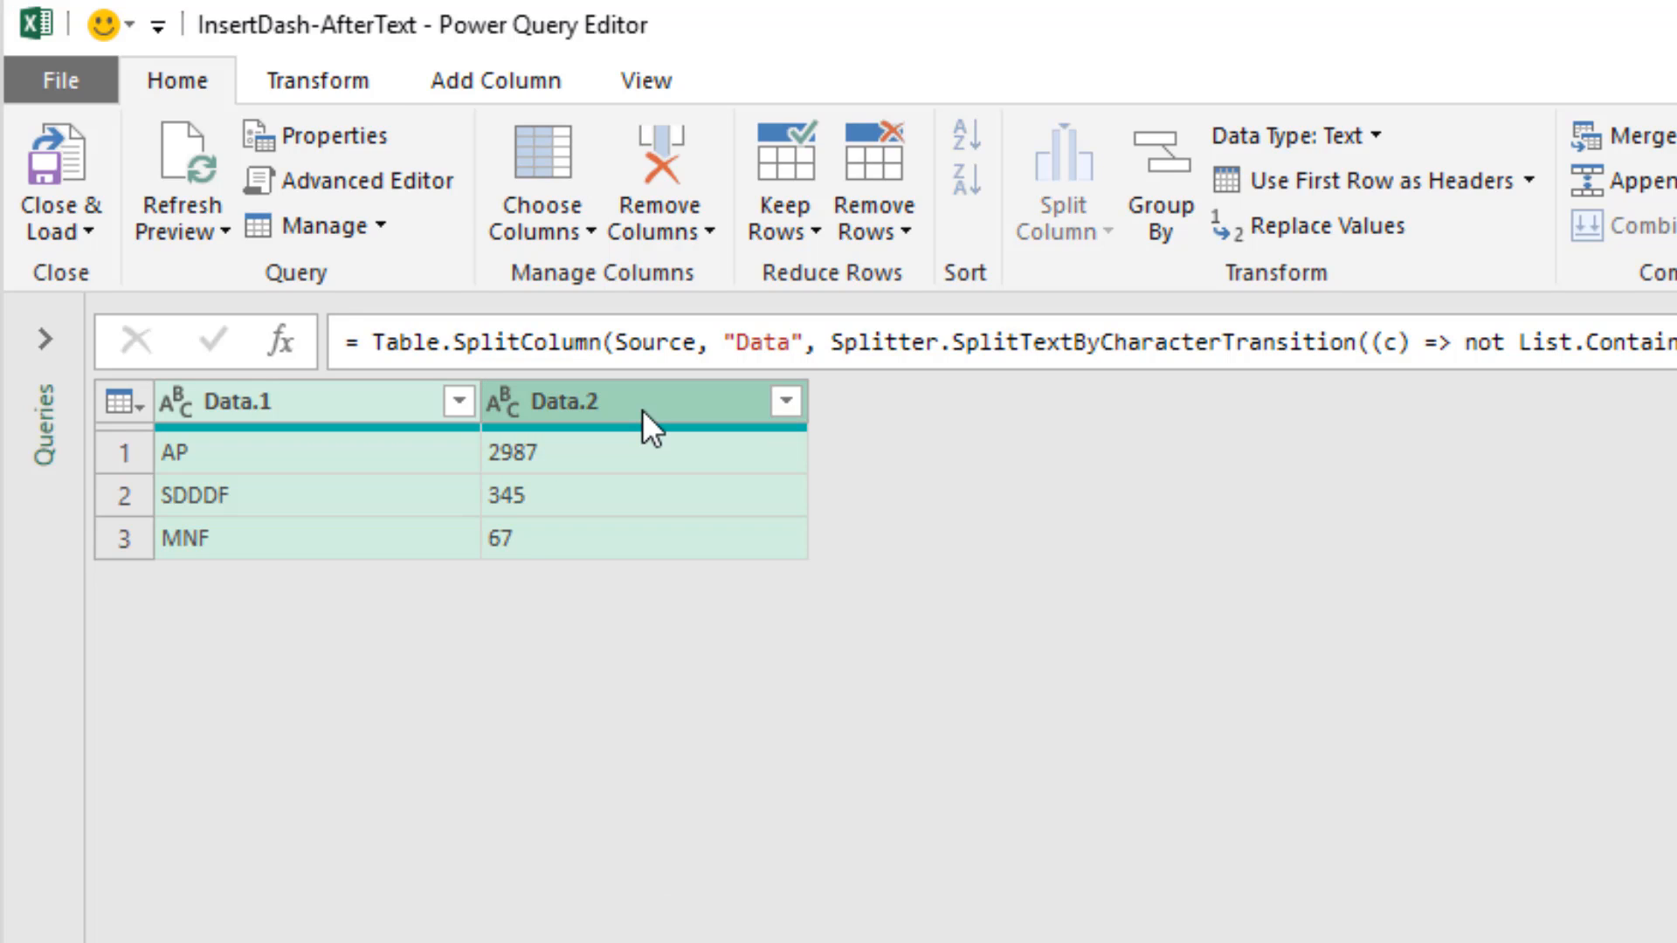
{"action": "left_click", "coordinate": [334, 91]}
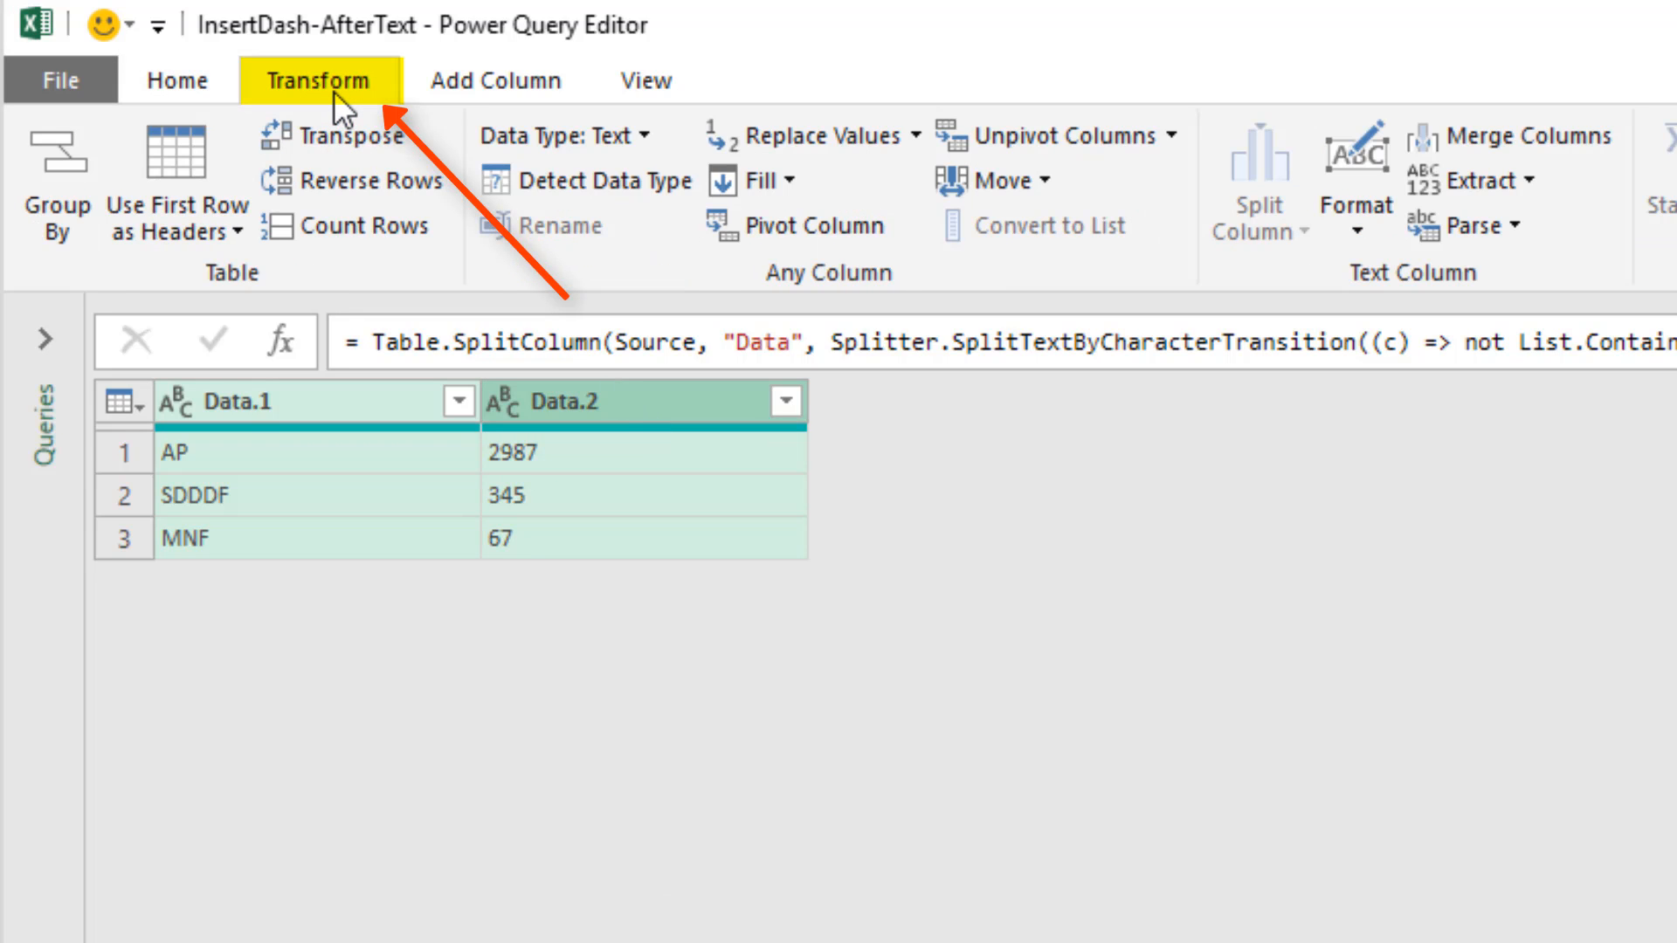
{"action": "left_click", "coordinate": [1532, 150]}
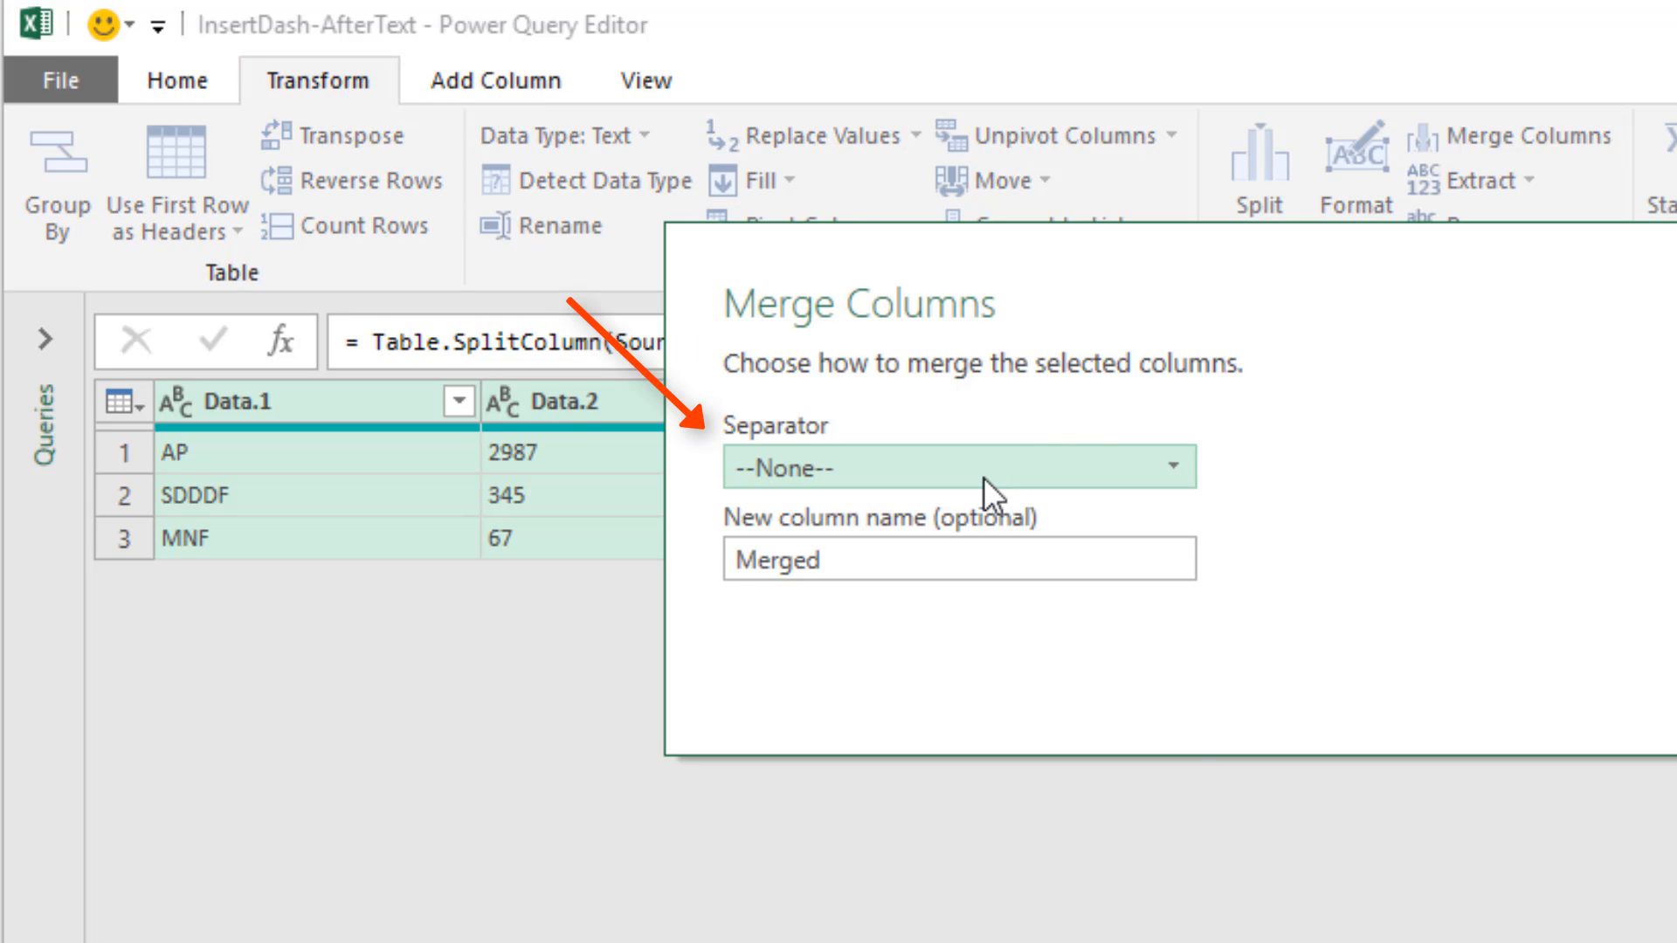
{"action": "left_click", "coordinate": [982, 476]}
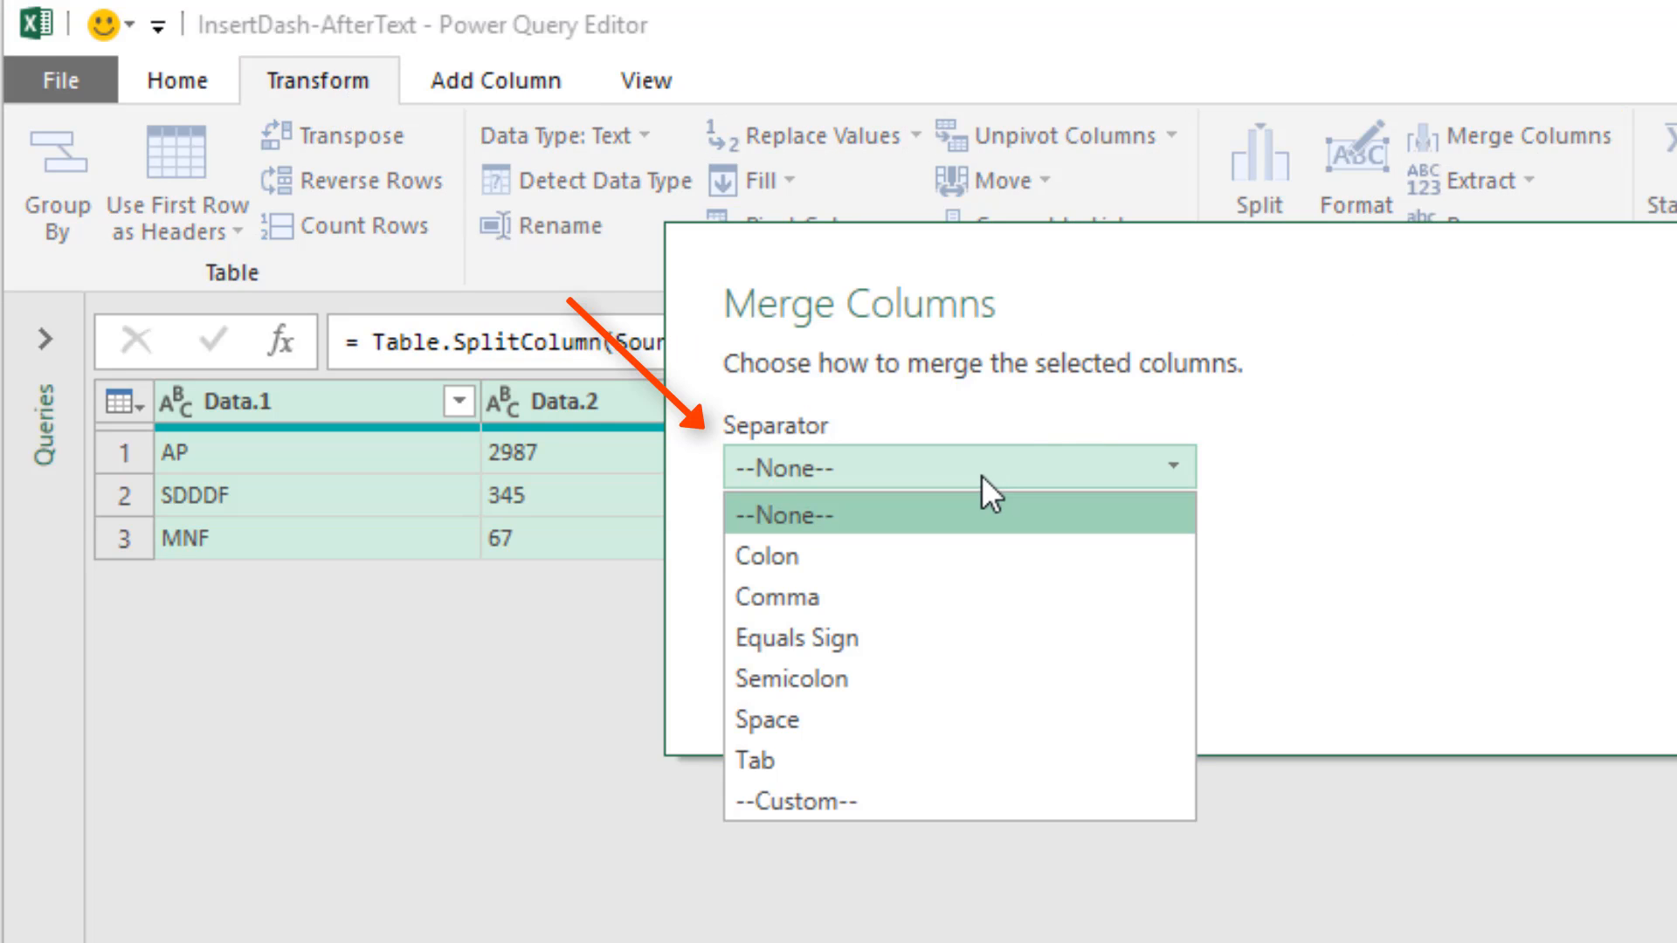
{"action": "left_click", "coordinate": [802, 801]}
{"action": "left_click", "coordinate": [887, 524]}
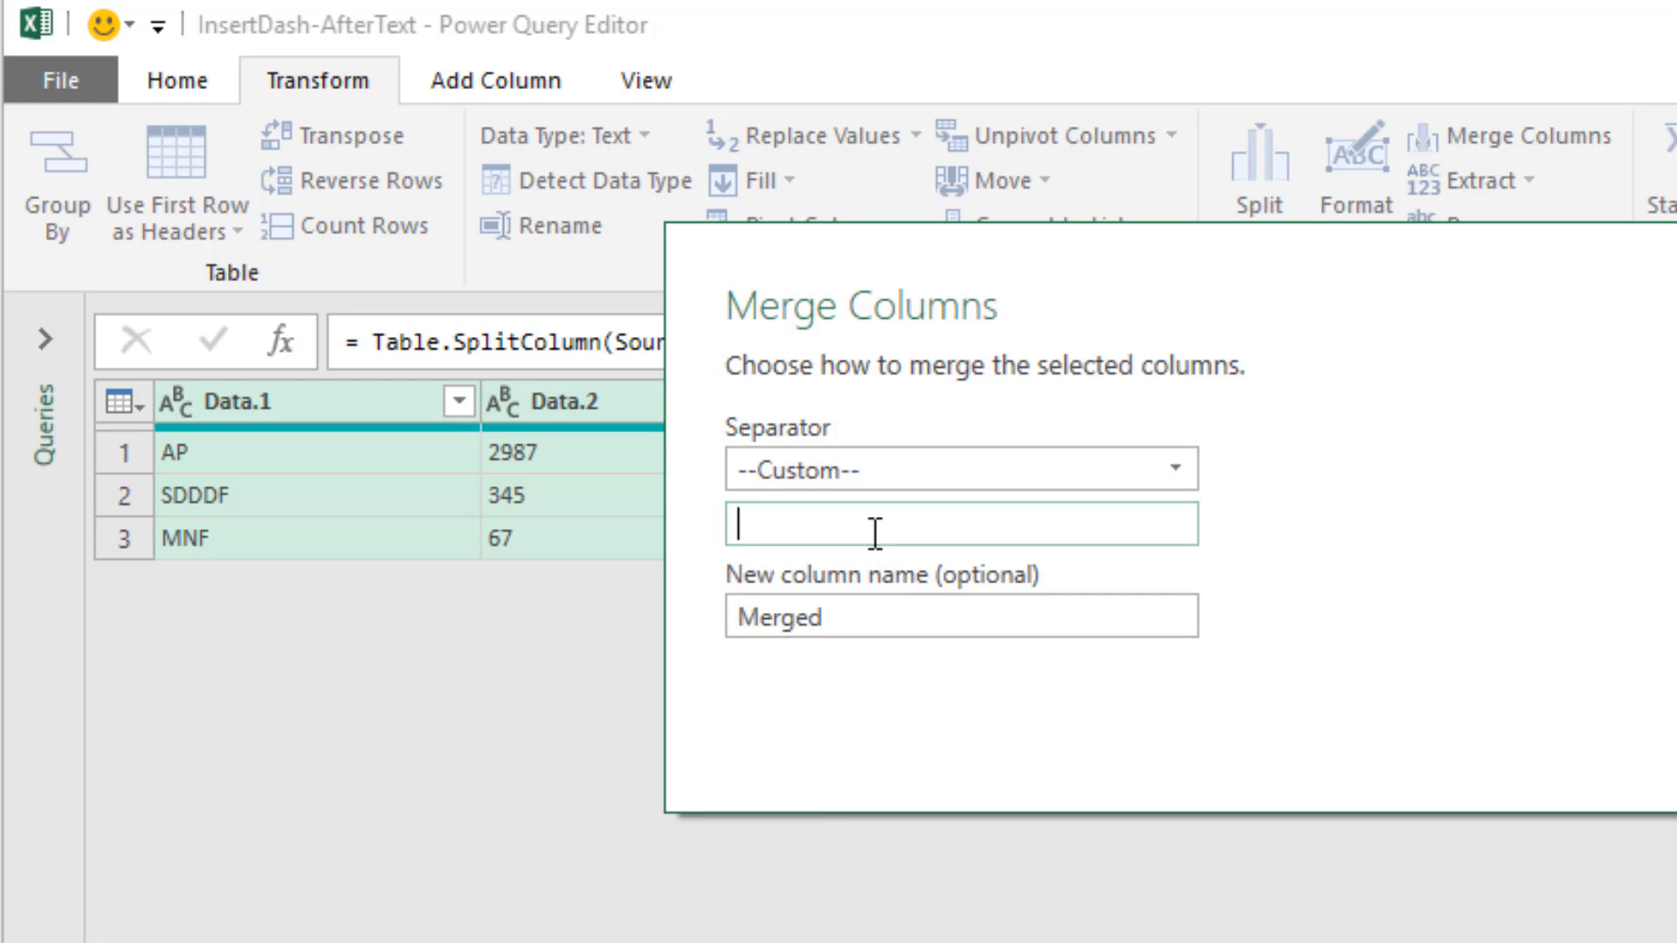
{"action": "type", "text": "-"}
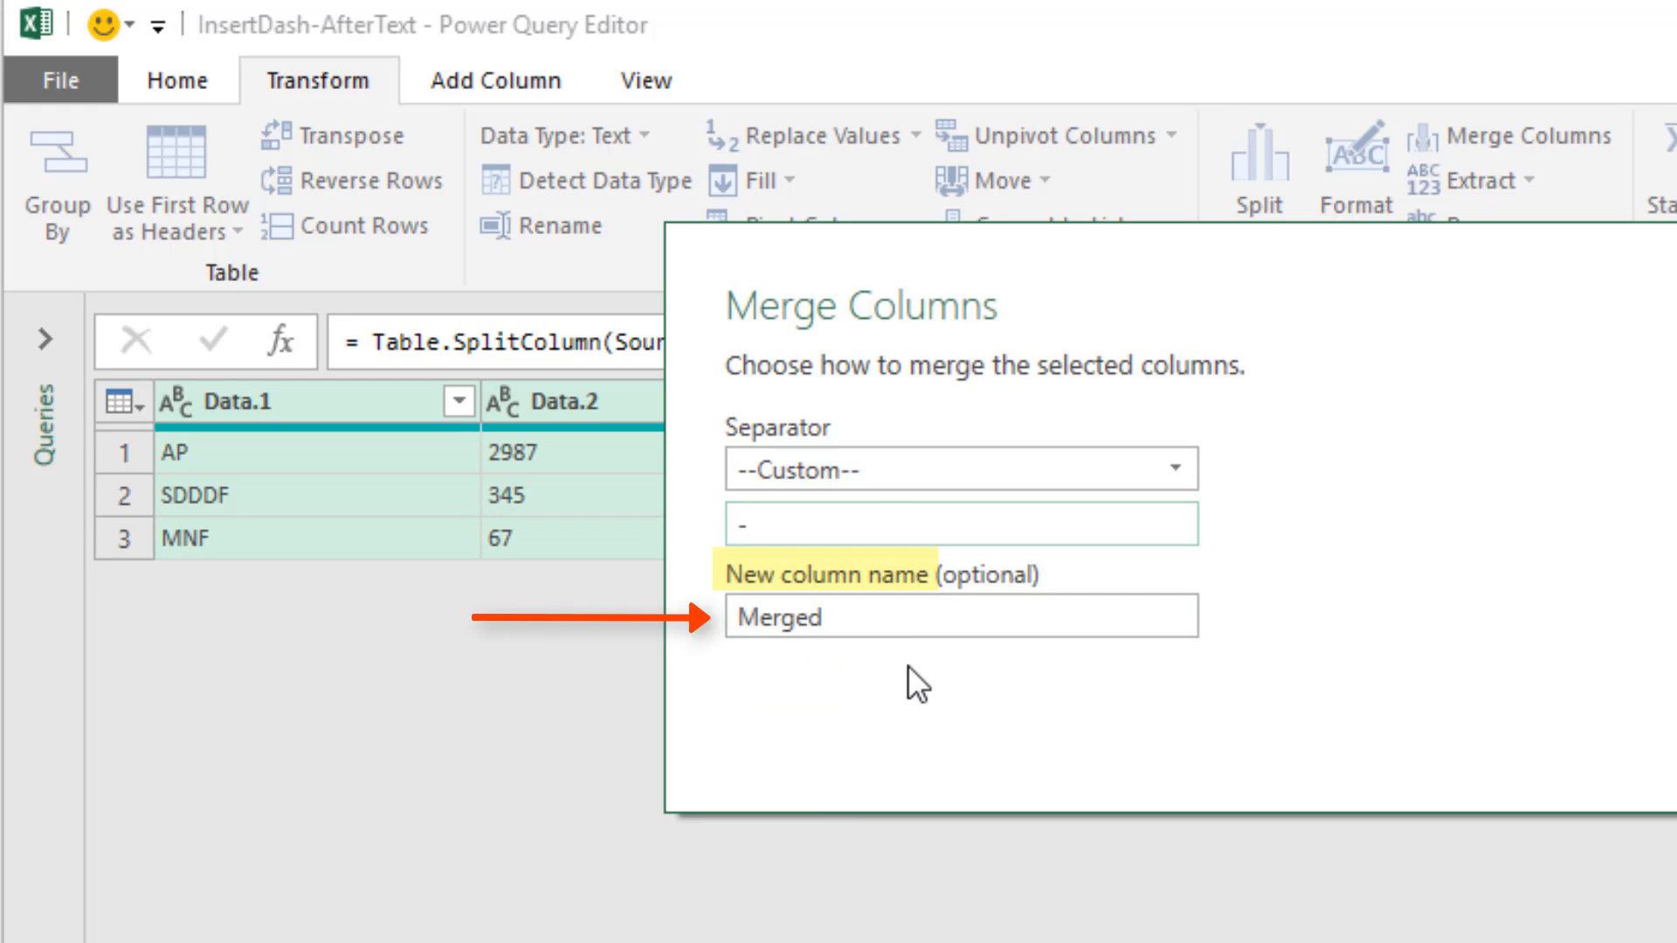
{"action": "left_click_drag", "start_coordinate": [874, 625], "coordinate": [644, 626]}
{"action": "type", "text": "Text-Number"}
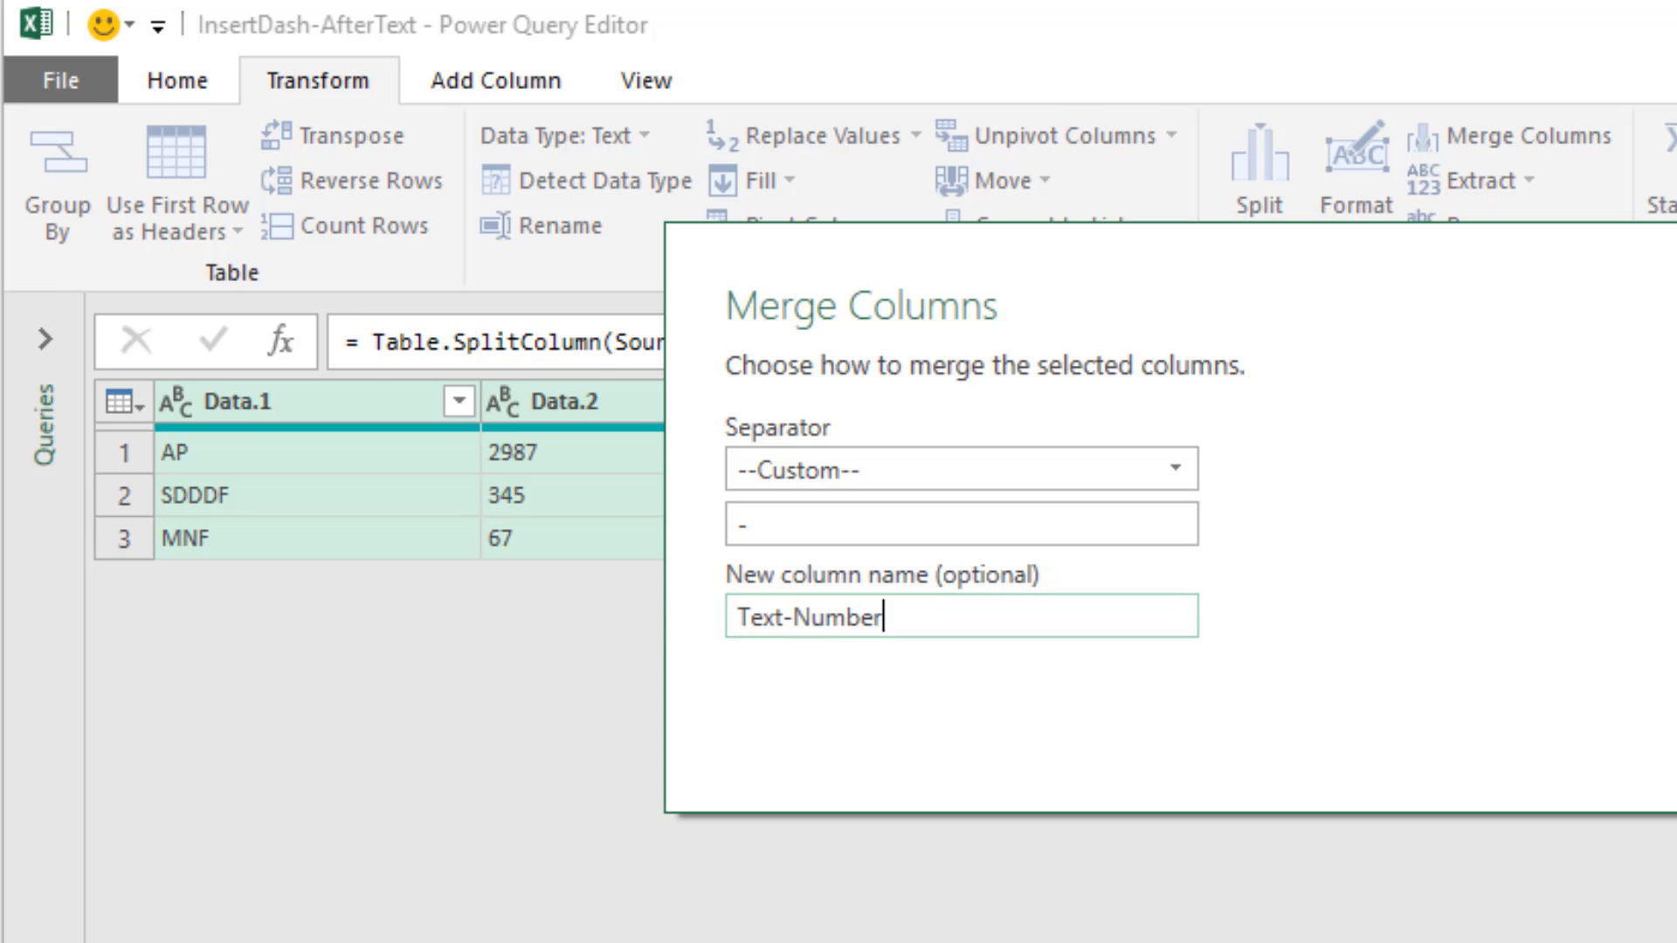
{"action": "left_click", "coordinate": [1420, 576]}
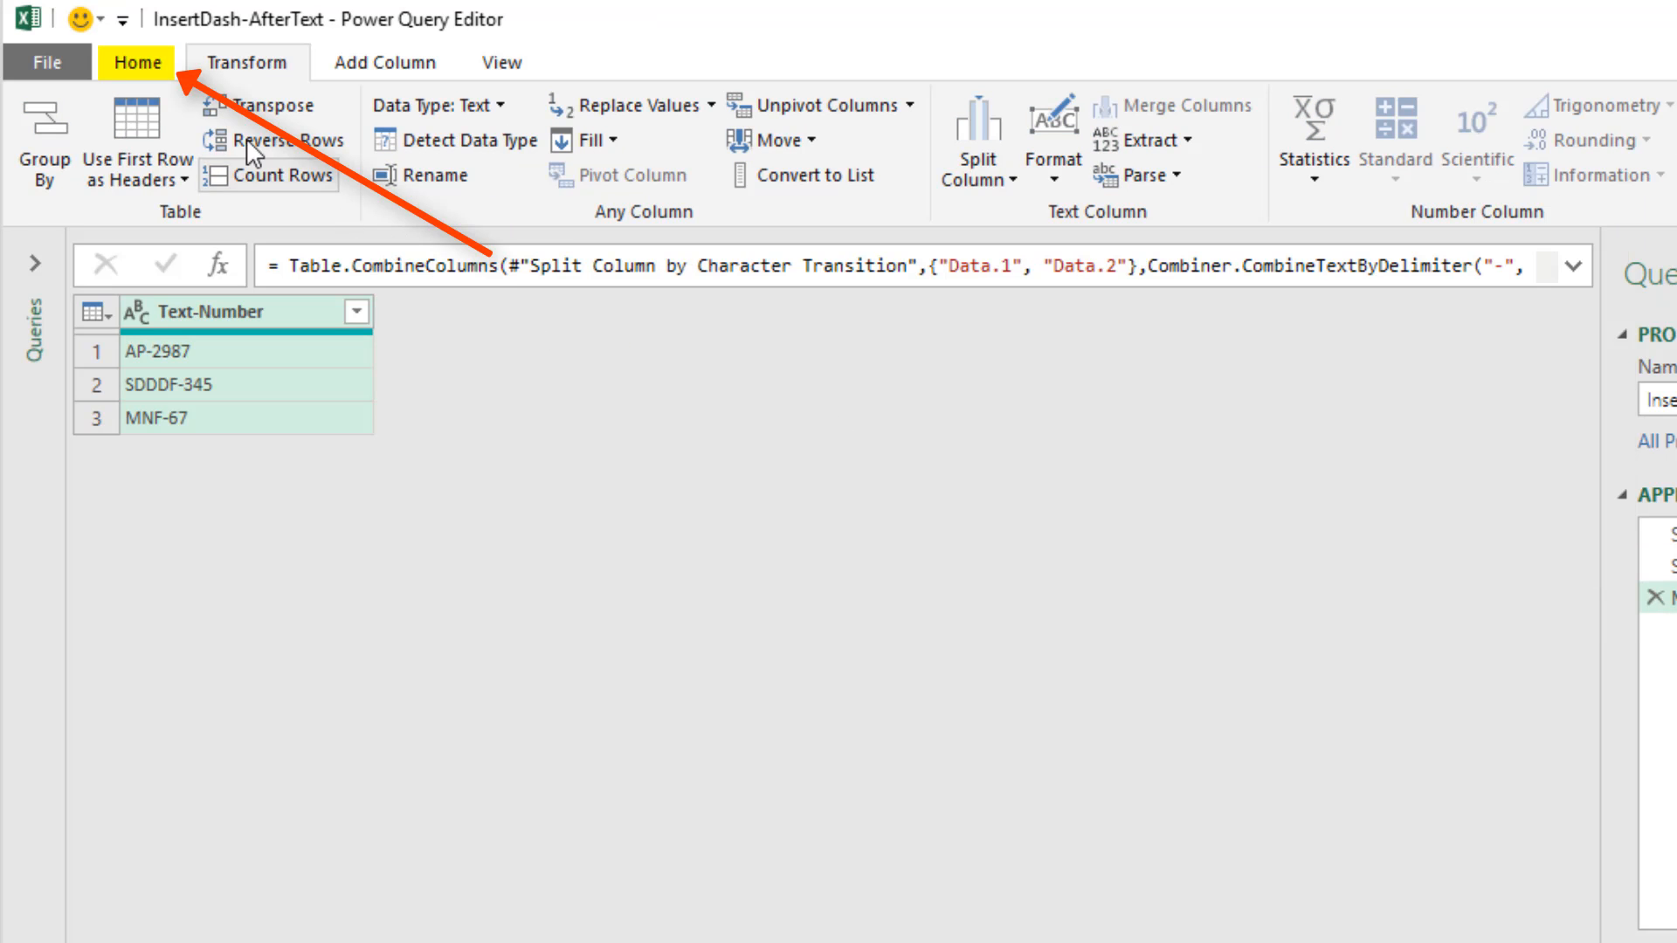
- Close the query and load it as a table to cell F17 of the existing worksheet 1641
{"action": "left_click", "coordinate": [144, 63]}
{"action": "left_click", "coordinate": [69, 171]}
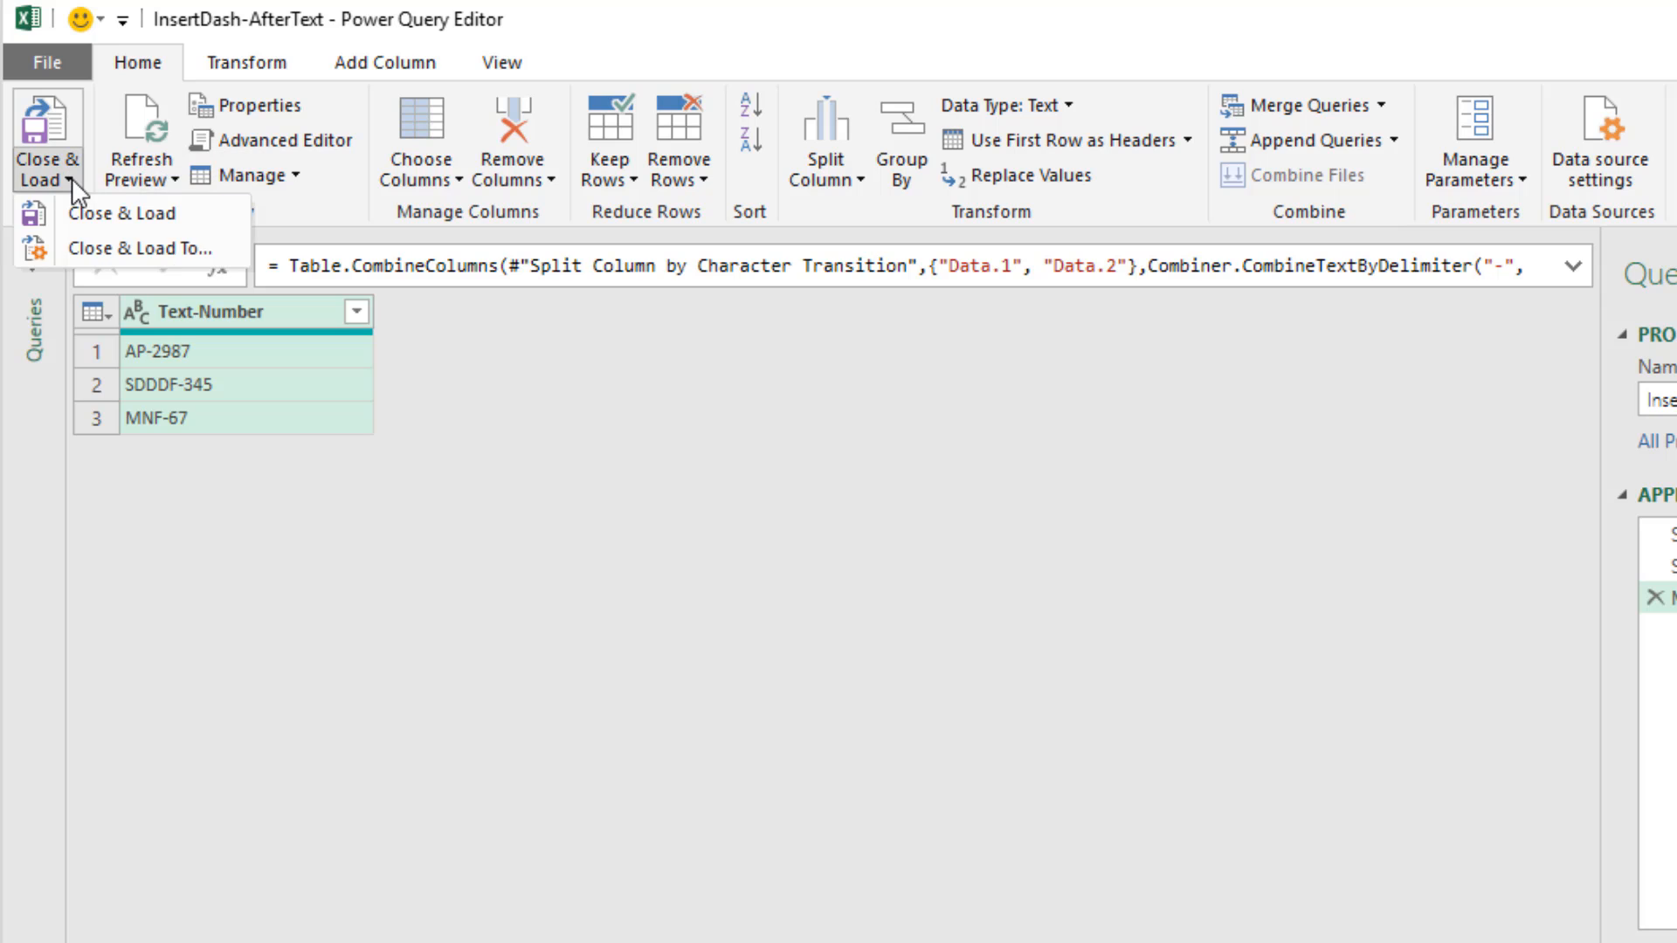
{"action": "left_click", "coordinate": [105, 251]}
{"action": "left_click", "coordinate": [968, 383]}
{"action": "left_click", "coordinate": [1116, 867]}
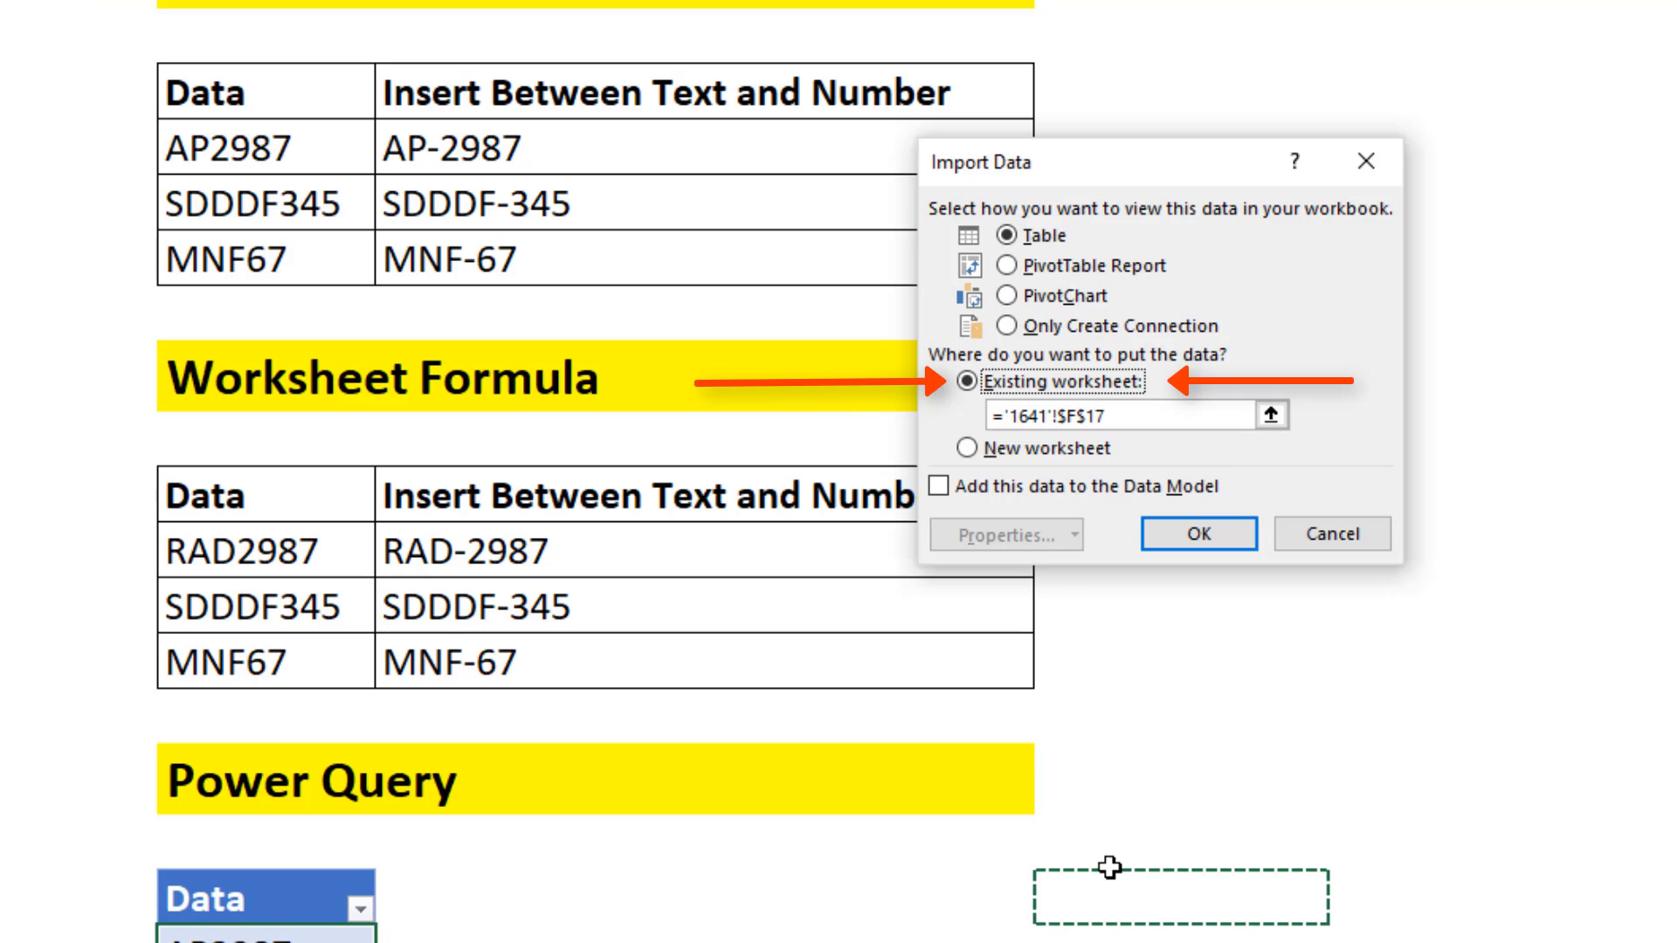
{"action": "left_click", "coordinate": [1210, 532]}
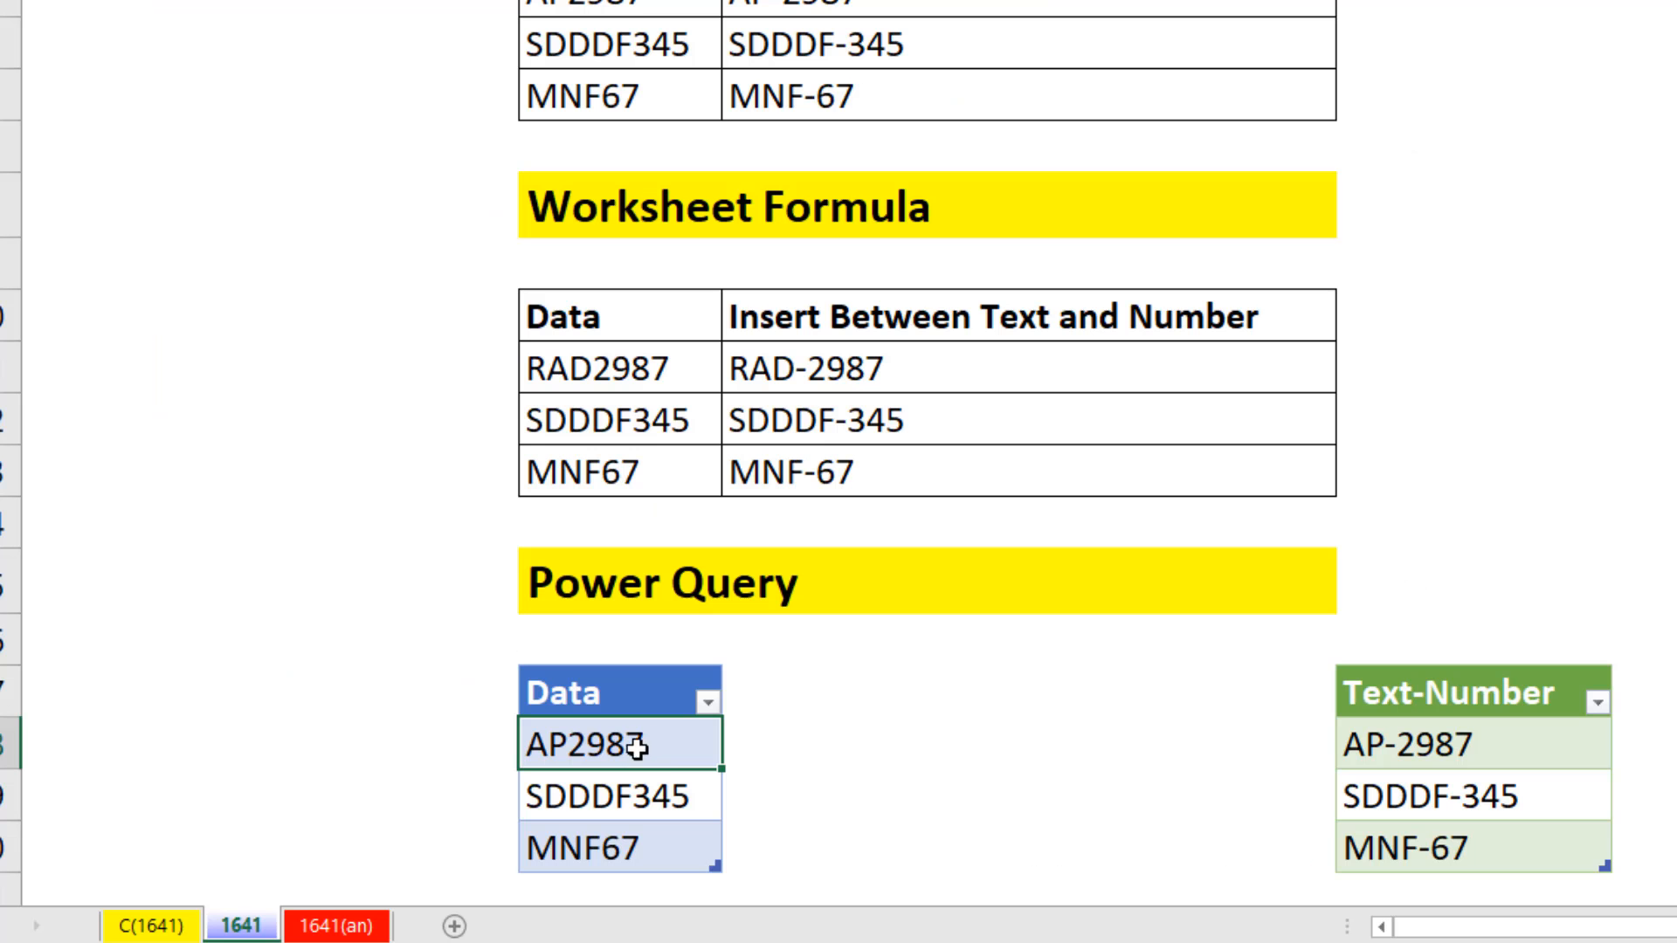
- Replace the AP prefix in the first row of the Power Query source table with RAD
{"action": "double_click", "coordinate": [567, 743]}
{"action": "left_click_drag", "start_coordinate": [568, 743], "coordinate": [507, 744]}
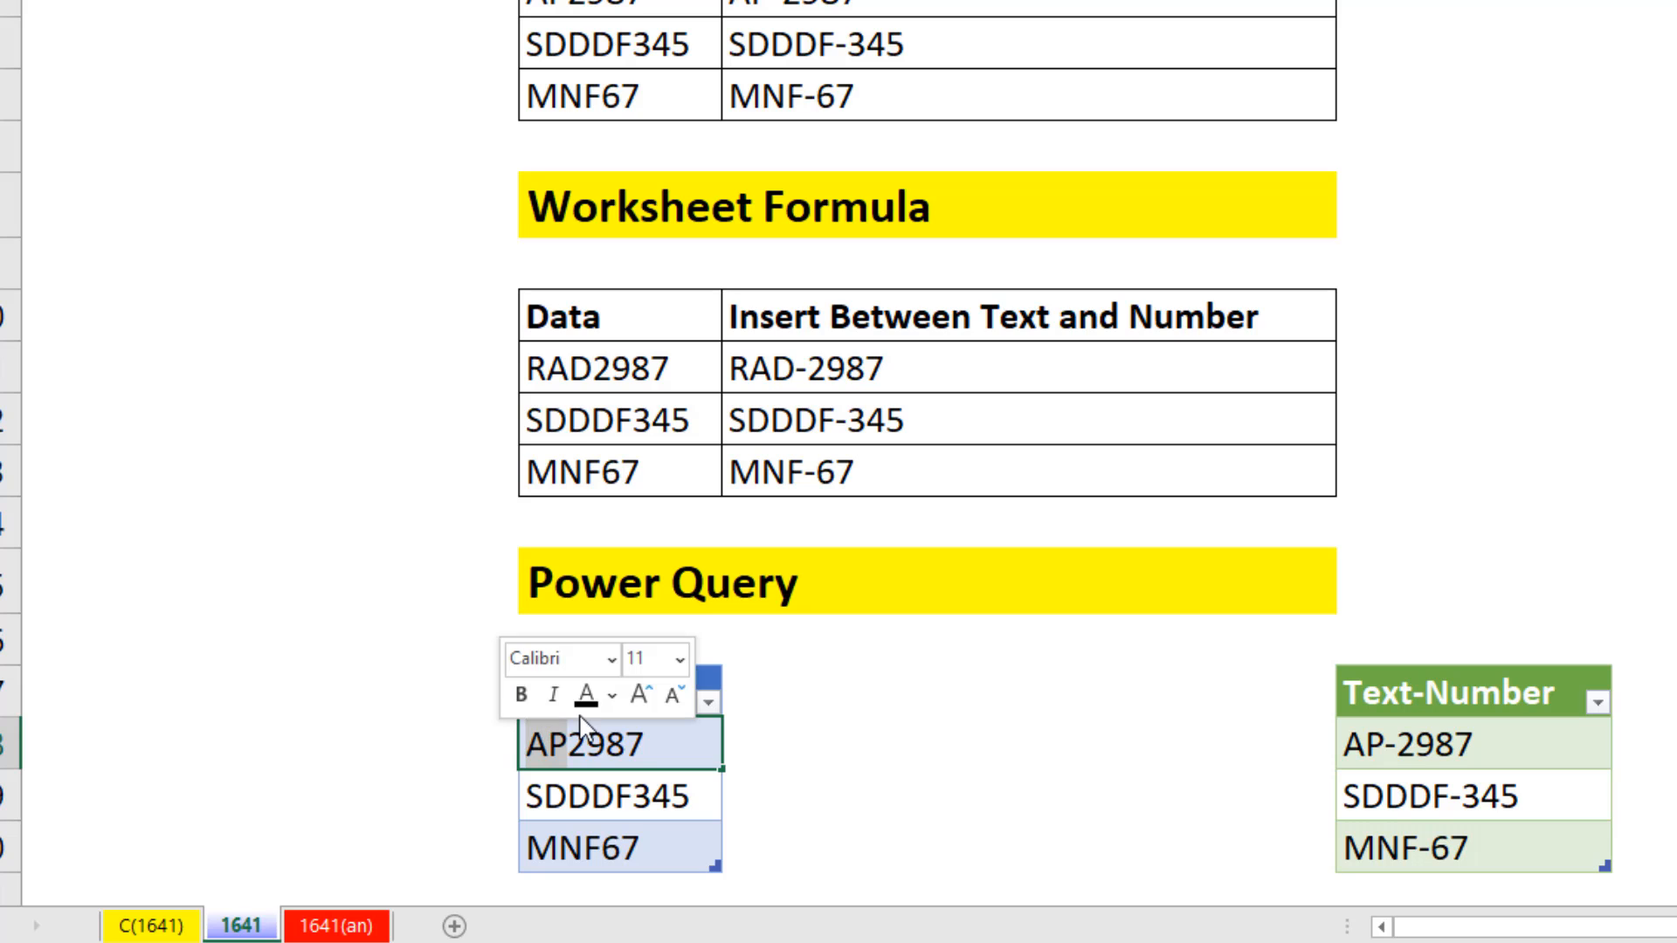
{"action": "type", "text": "RAD"}
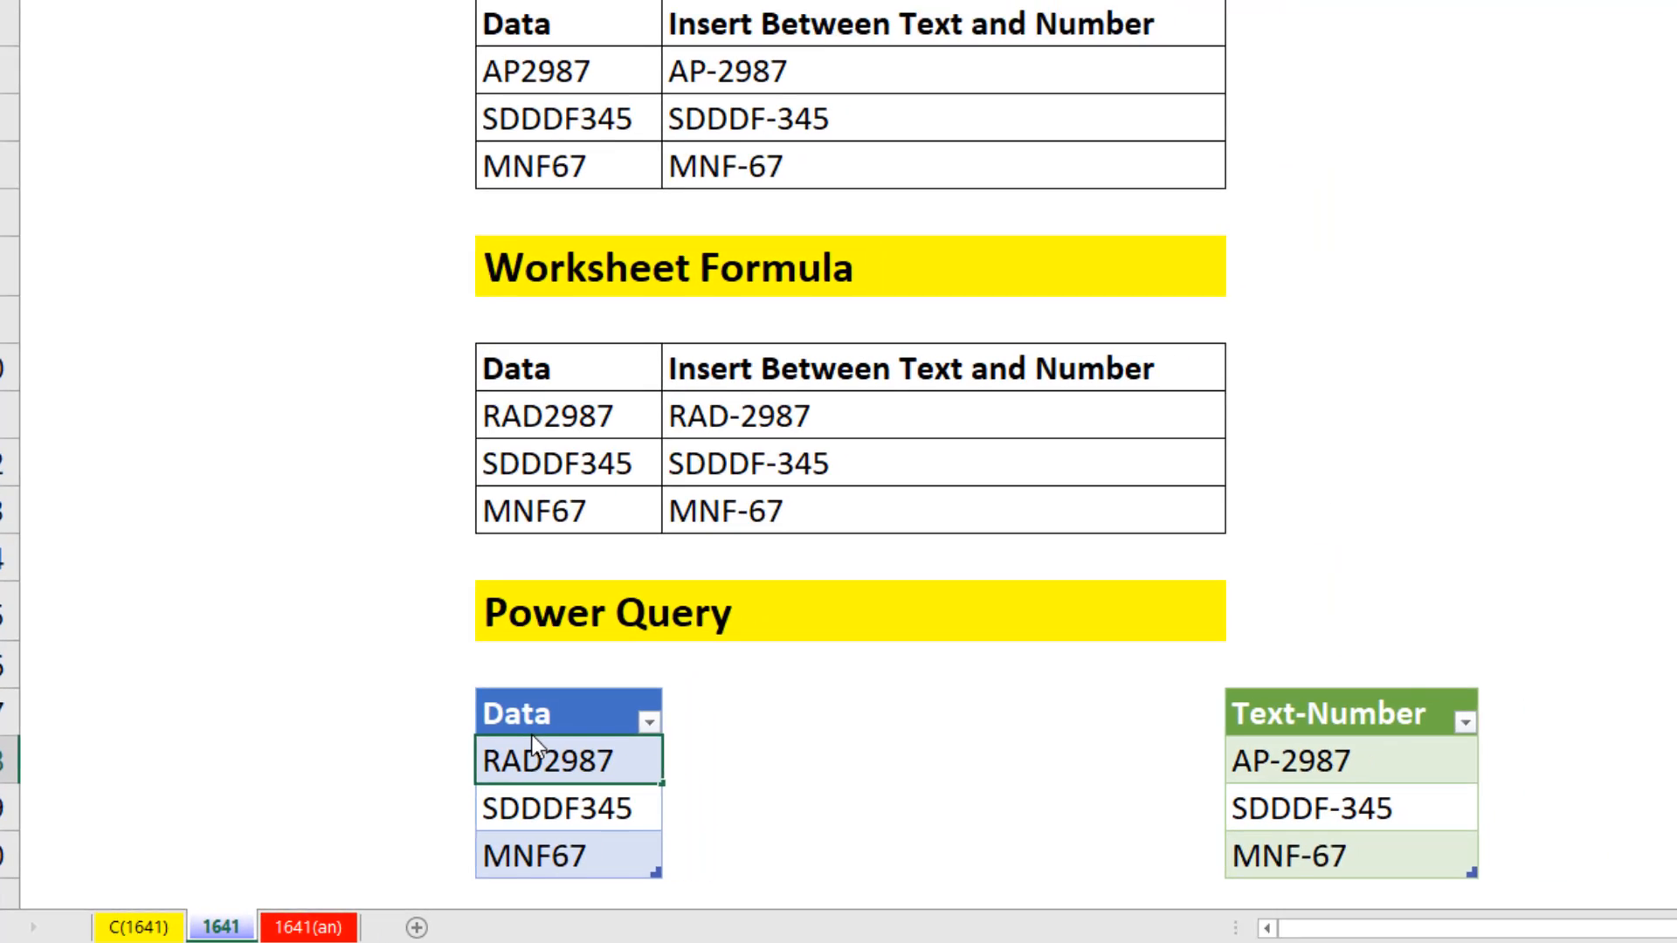
{"action": "key", "text": "Return"}
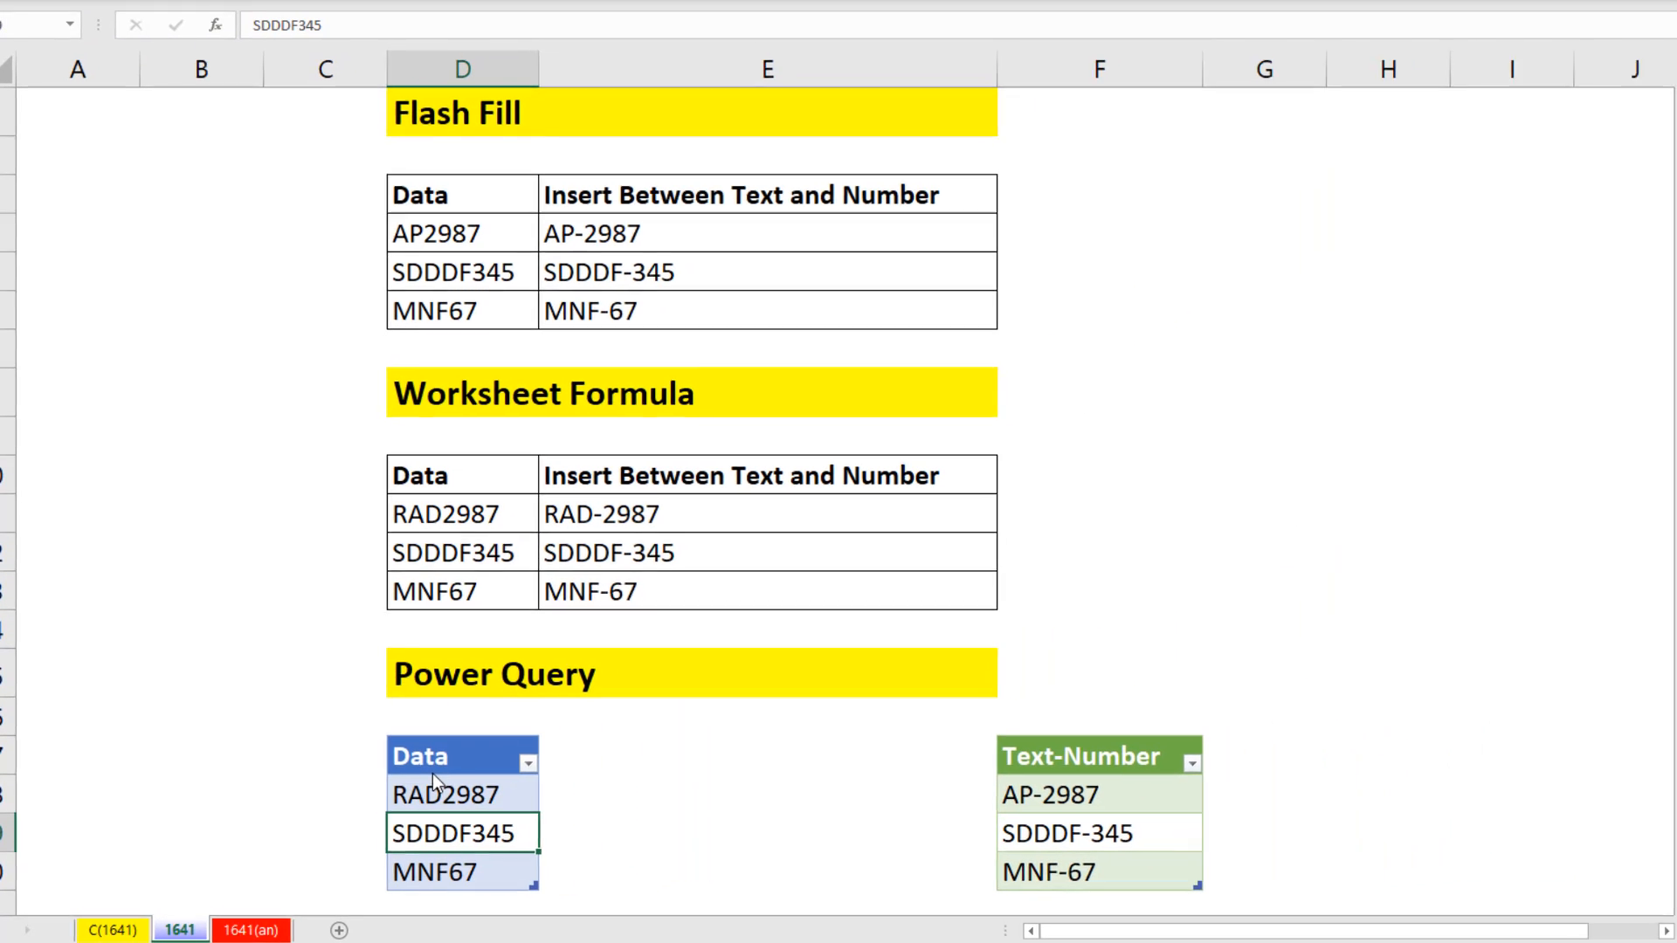
- Refresh the Text-Number query table from its updated source data
{"action": "right_click", "coordinate": [1402, 762]}
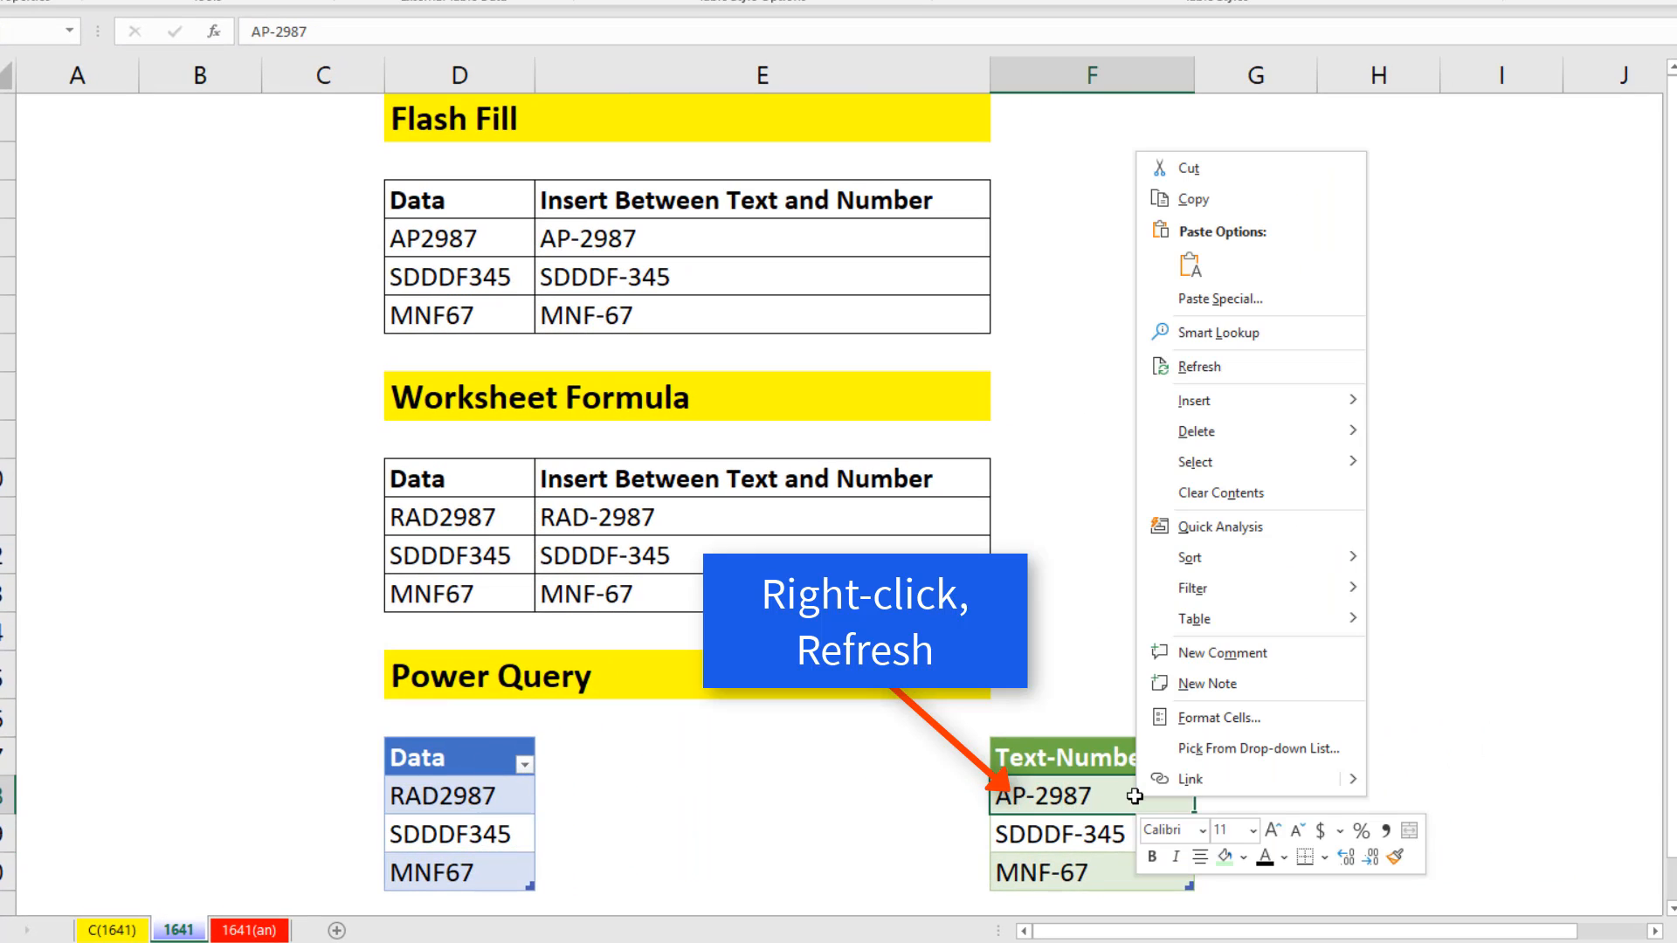
{"action": "left_click", "coordinate": [1233, 373]}
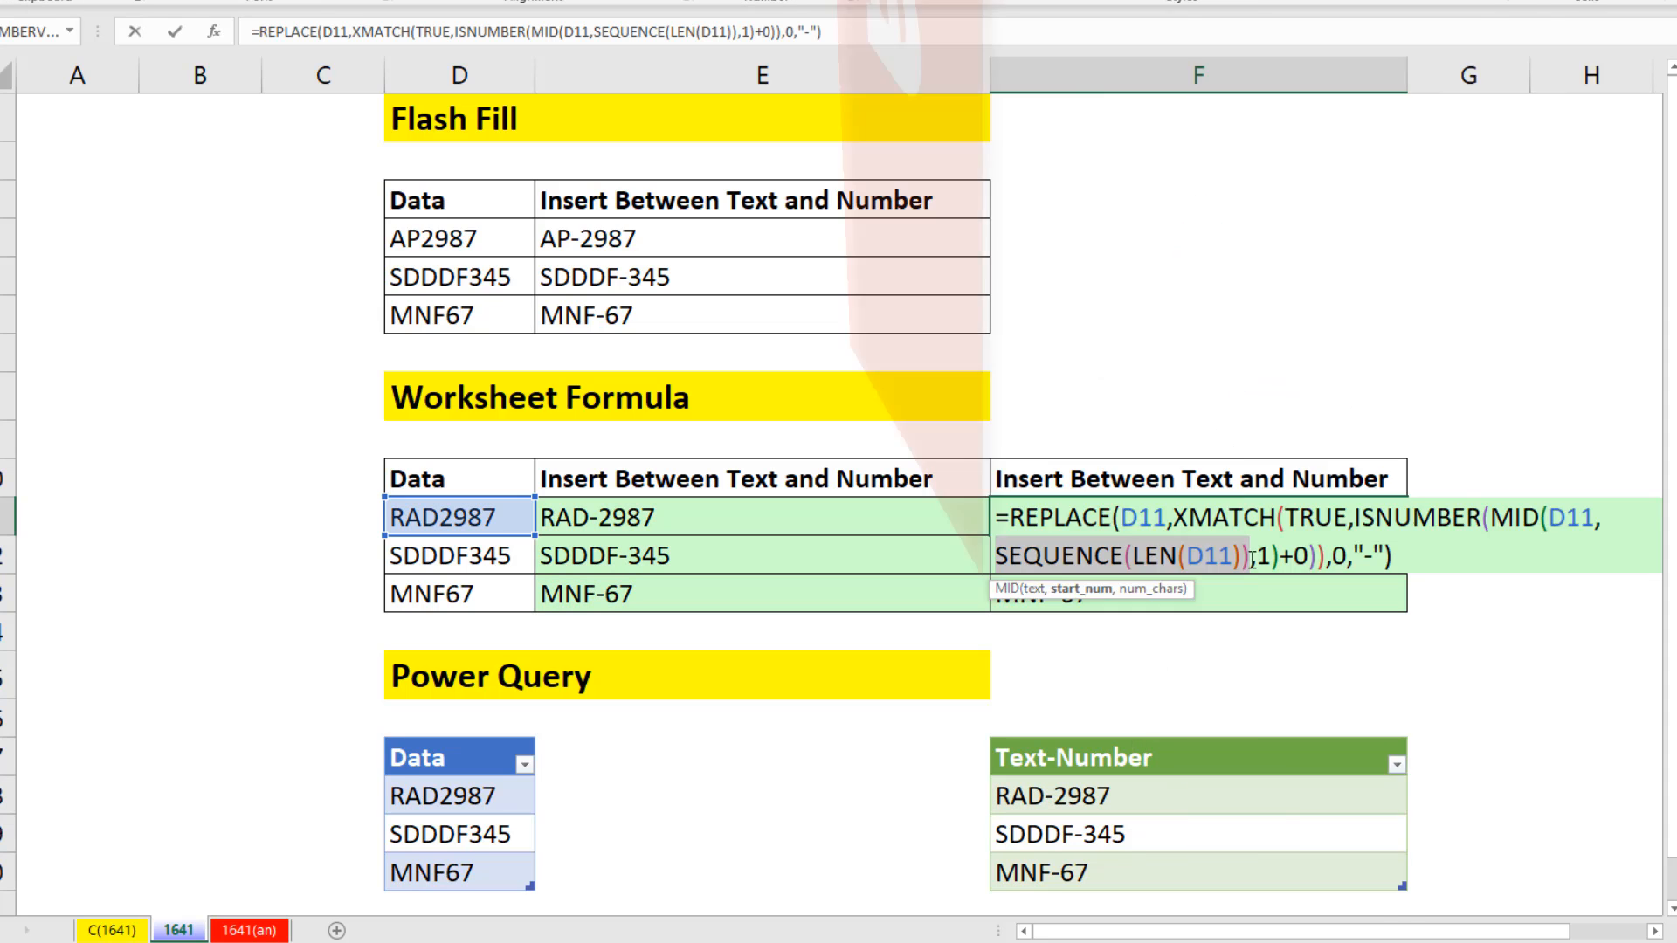
- Check the XMATCH lookup_value and lookup_array arguments in F11's REPLACE formula, and fill the formula down to F13
{"action": "left_click", "coordinate": [1252, 559]}
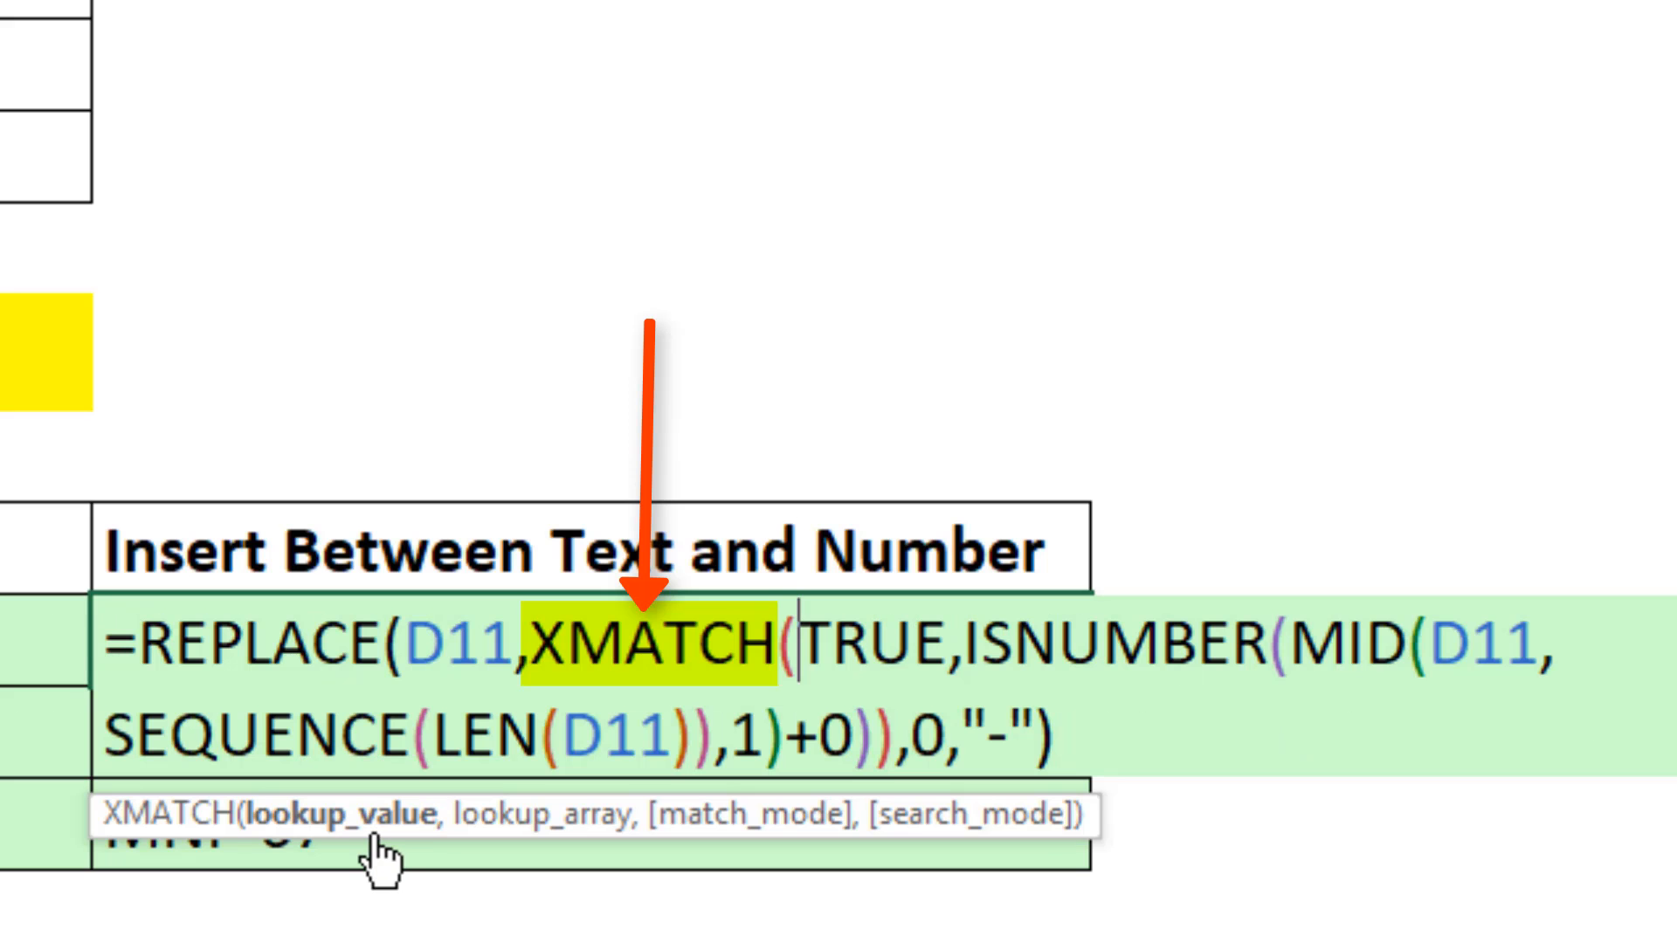
{"action": "left_click", "coordinate": [323, 840]}
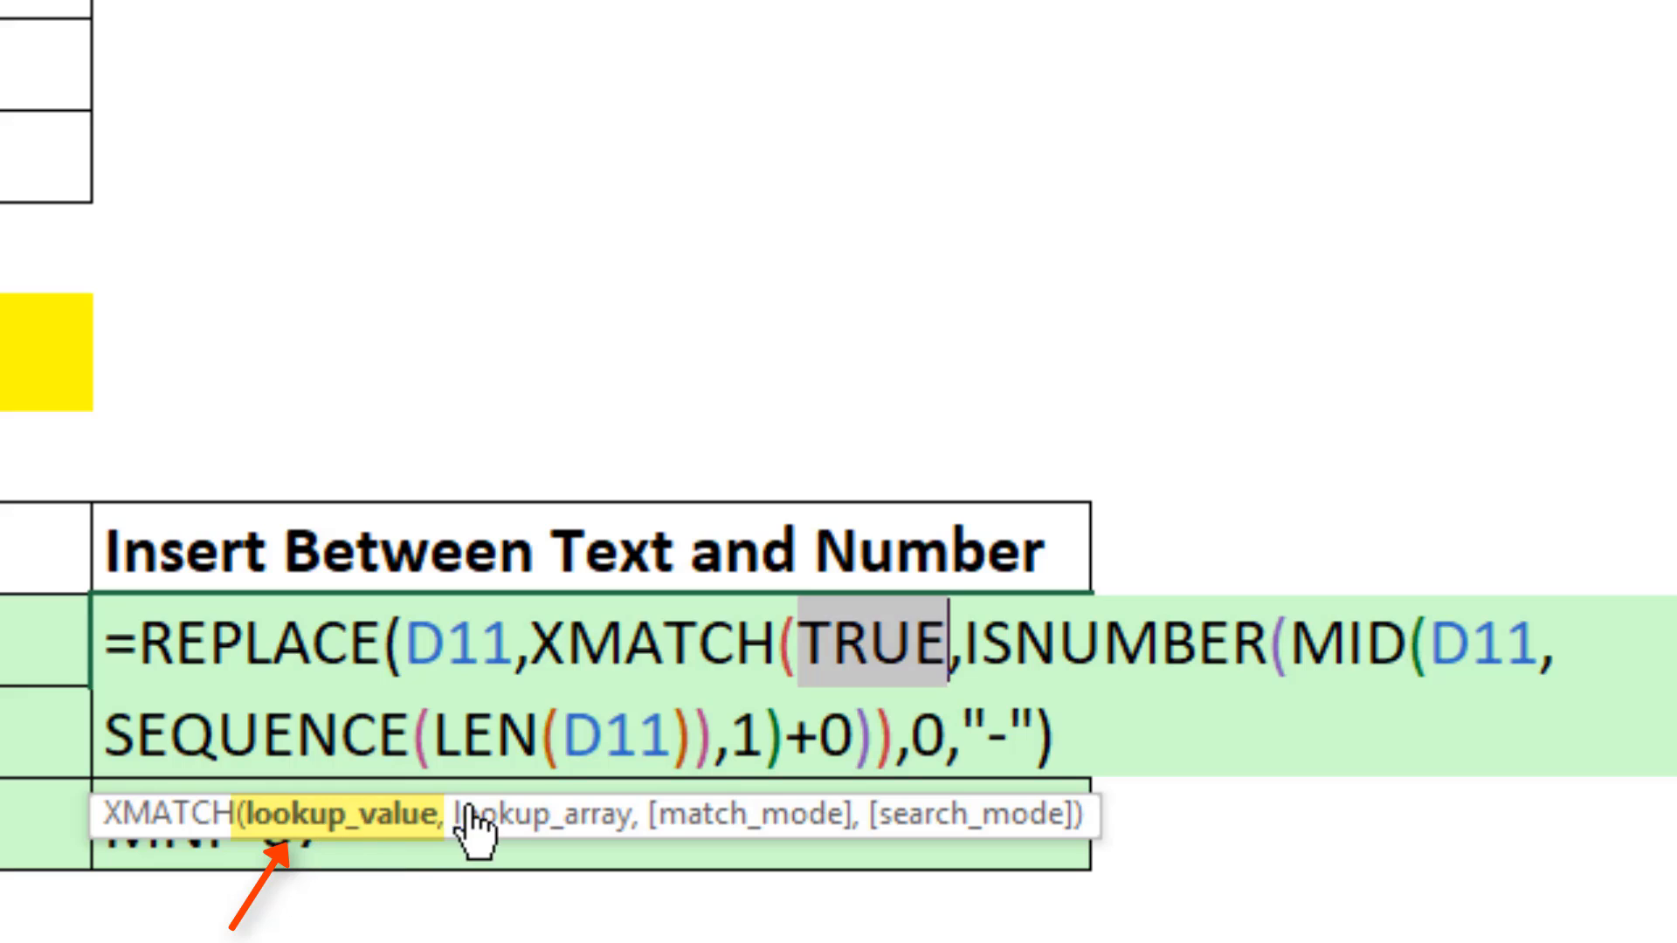
{"action": "left_click", "coordinate": [508, 826]}
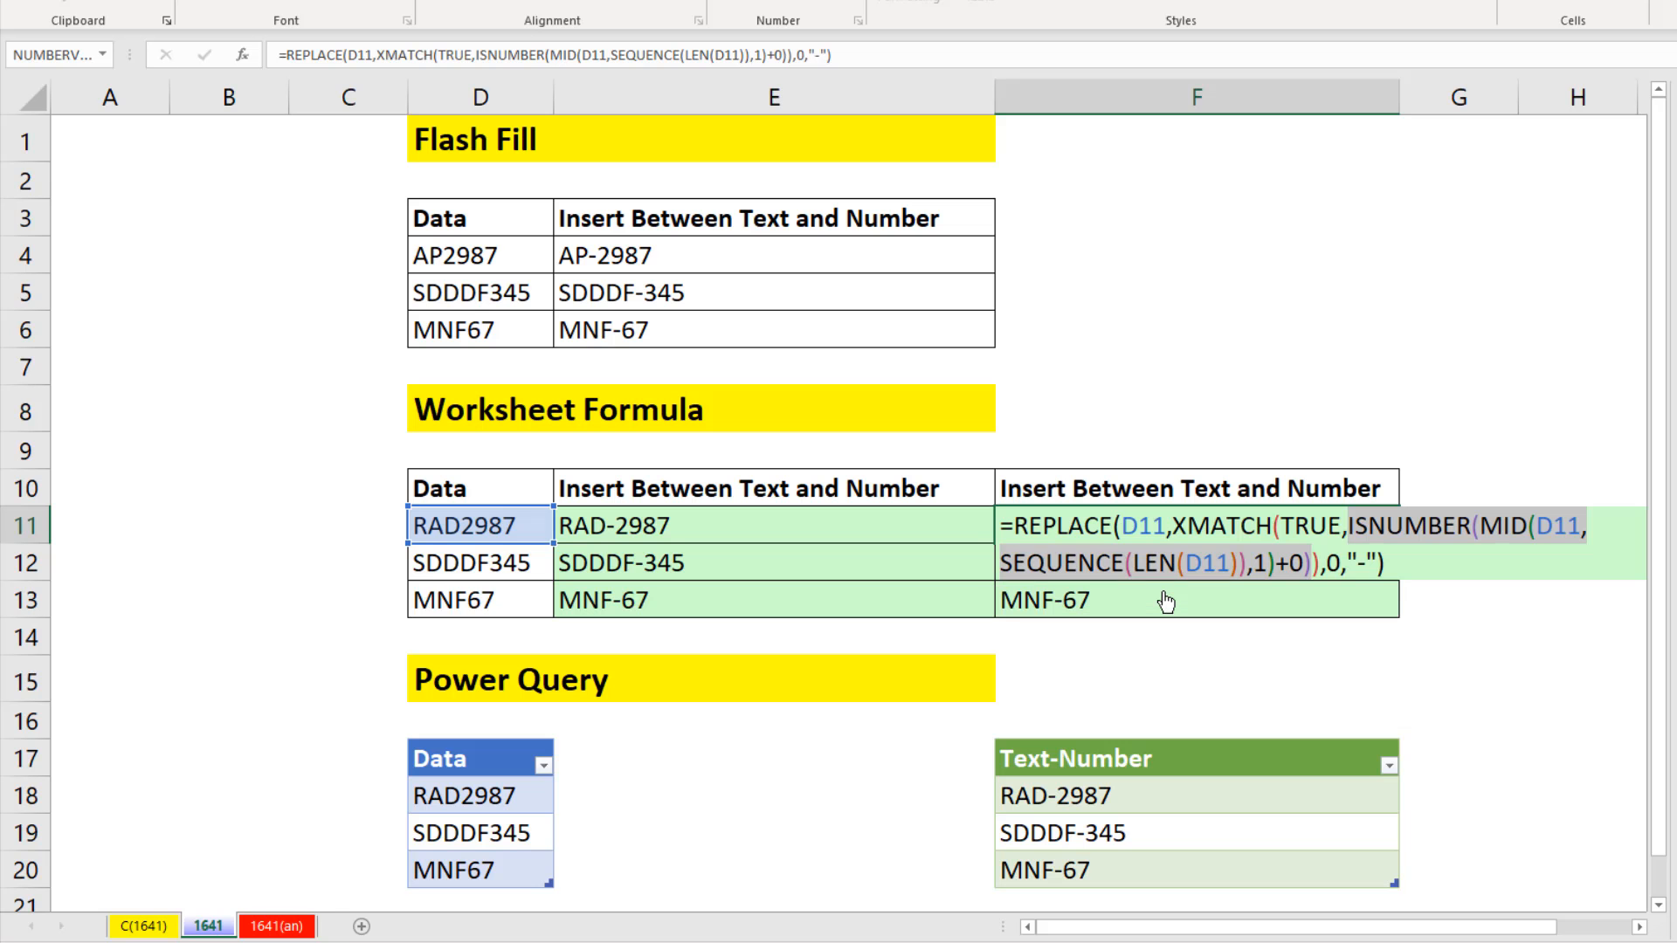
{"action": "key", "text": "ctrl+Return"}
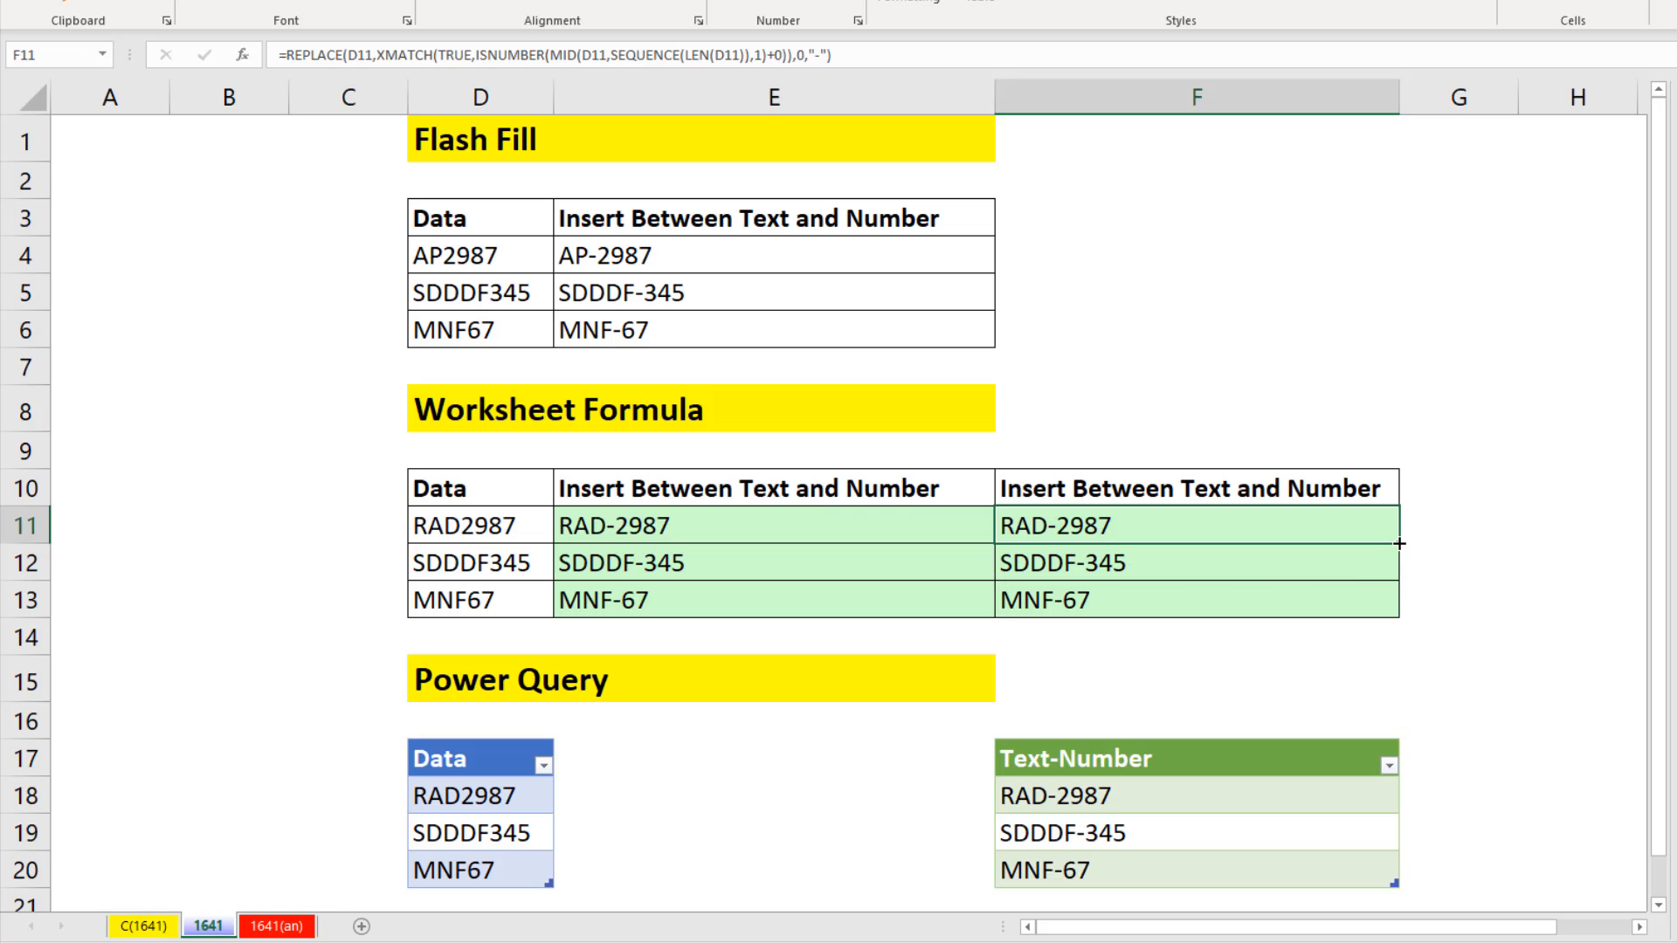
{"action": "key", "text": "ctrl+shift+Down"}
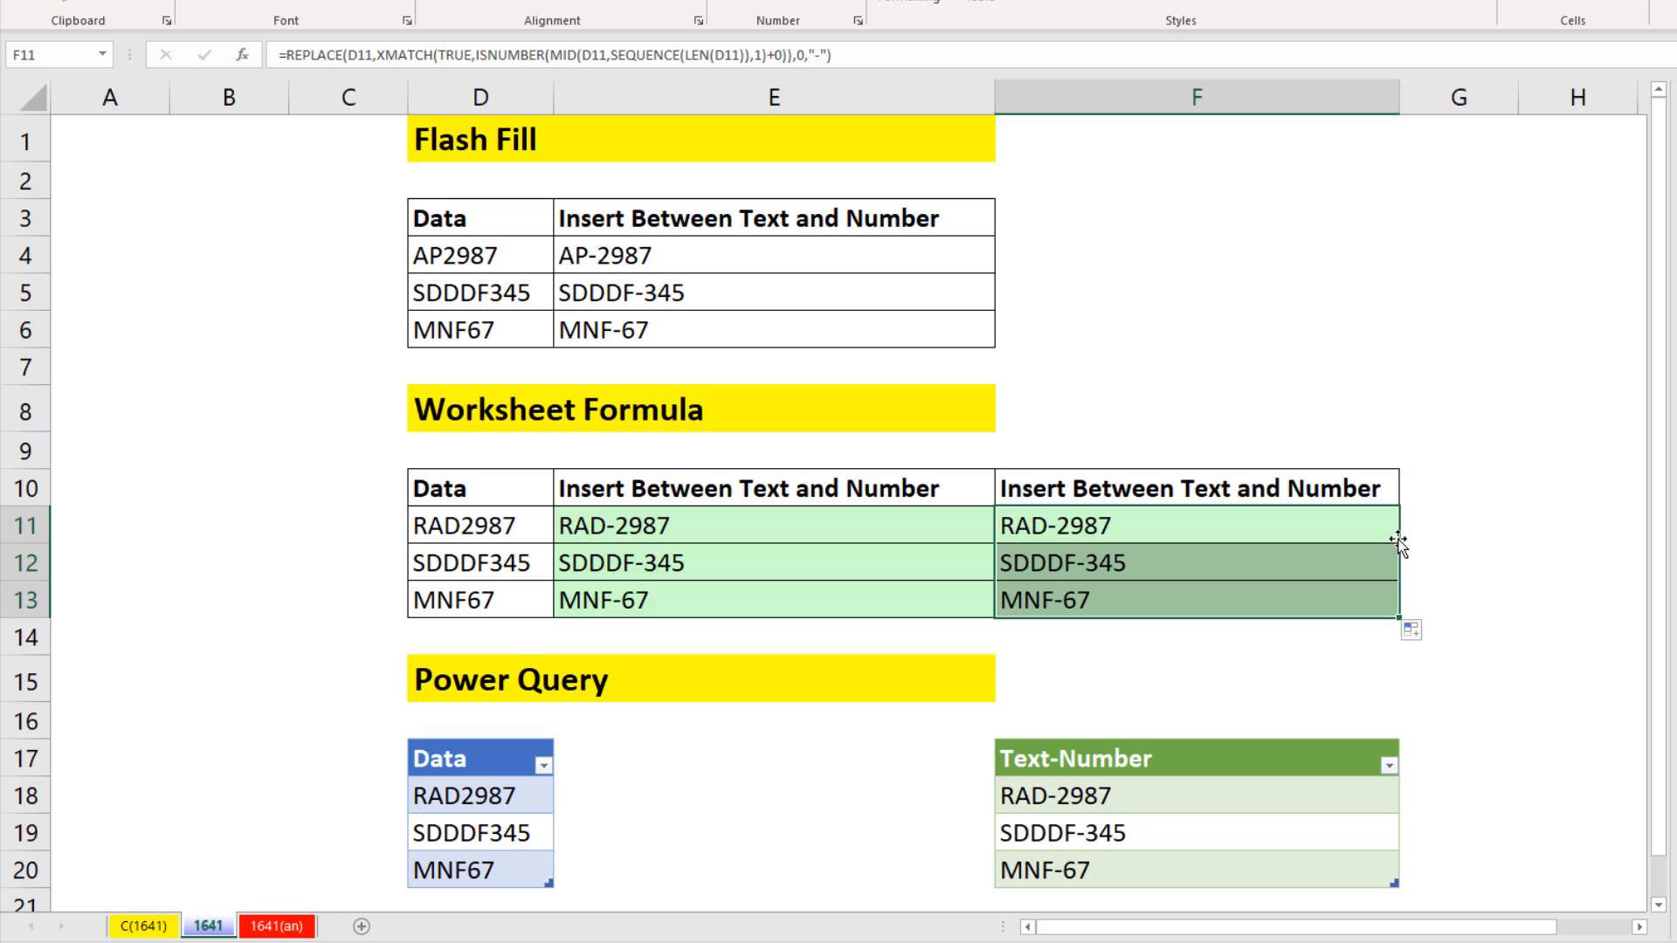